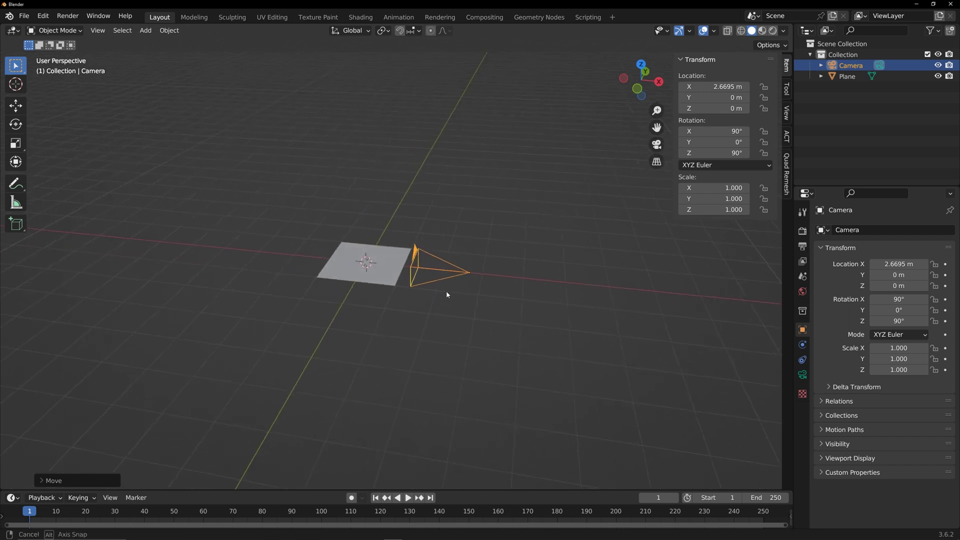
Add an Empty object at the world origin
key(shift+a)
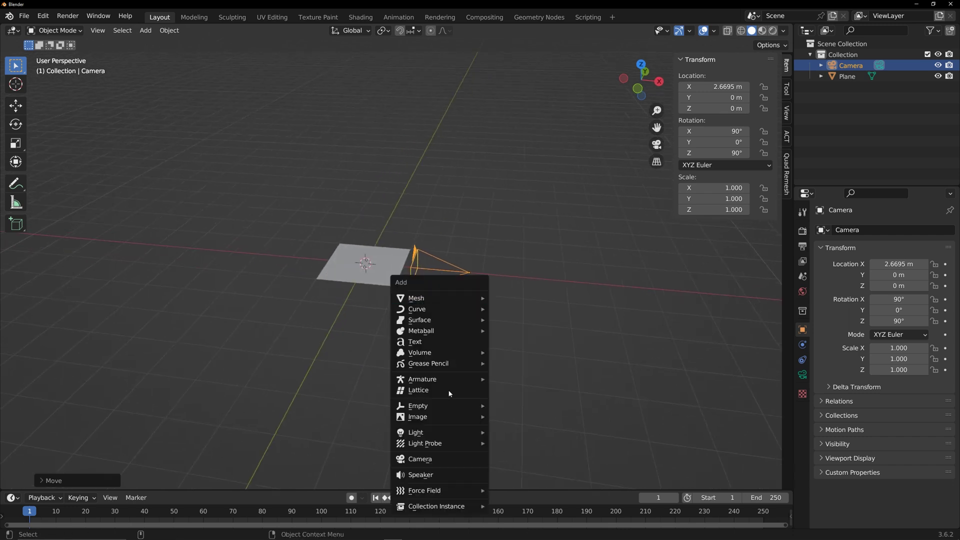
mouse_move(418, 403)
click(515, 403)
middle_drag(518, 367, 468, 288)
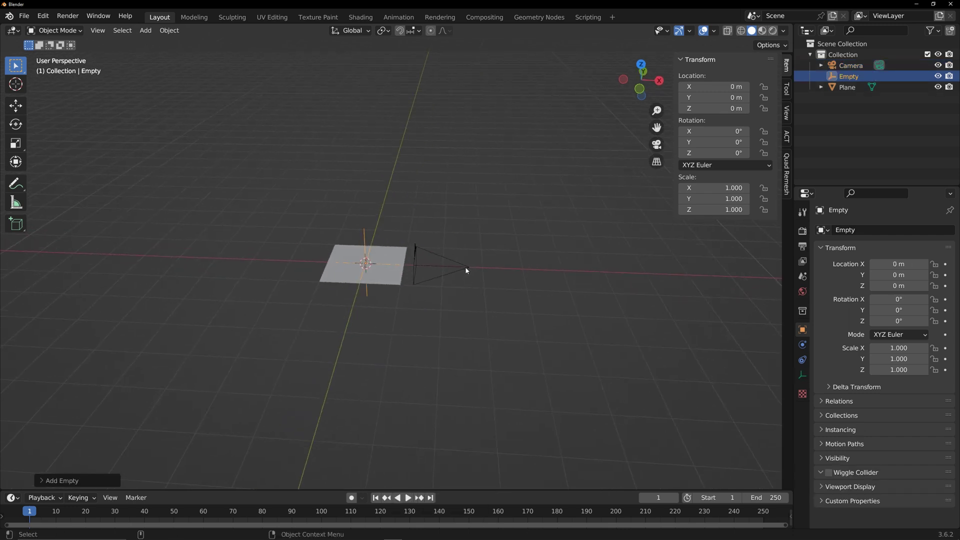
Give the camera a Track To constraint that targets the Empty
click(466, 271)
click(802, 360)
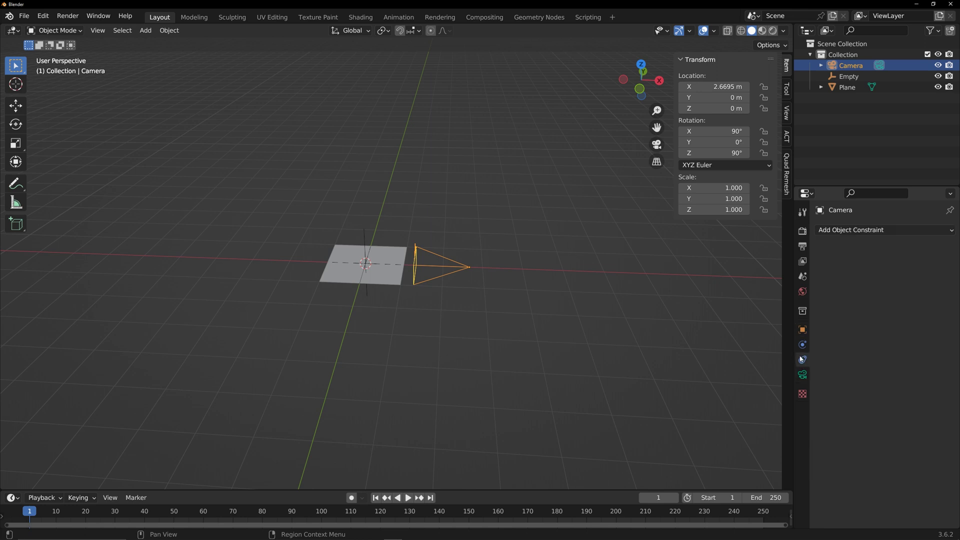
click(919, 231)
click(847, 311)
click(915, 265)
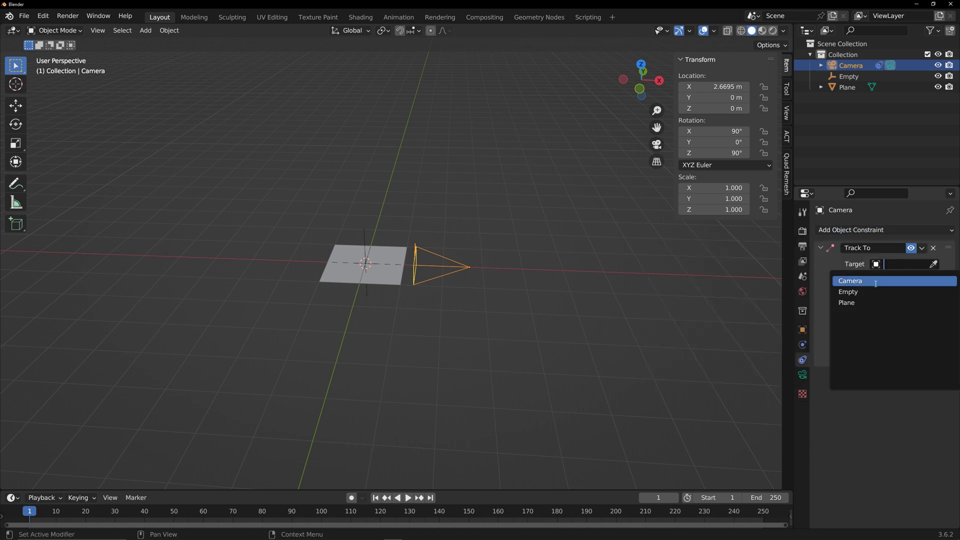
click(868, 294)
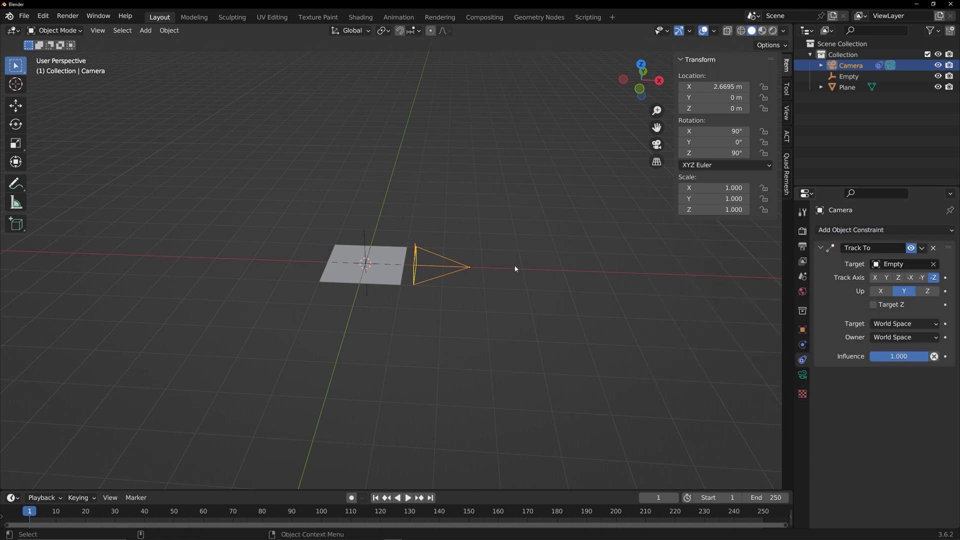
Raise the camera along the Z axis to a height of about 0.62 m
key(g)
key(z)
key(Return)
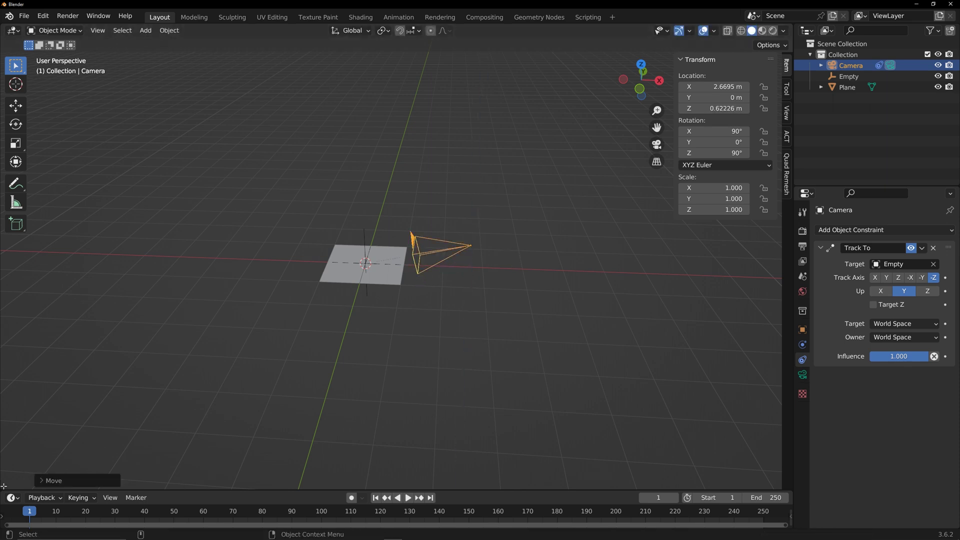
Split the 3D viewport in two and show an enlarged camera view without toolbar or sidebar in the new one
drag(4, 486, 431, 450)
key(KP_0)
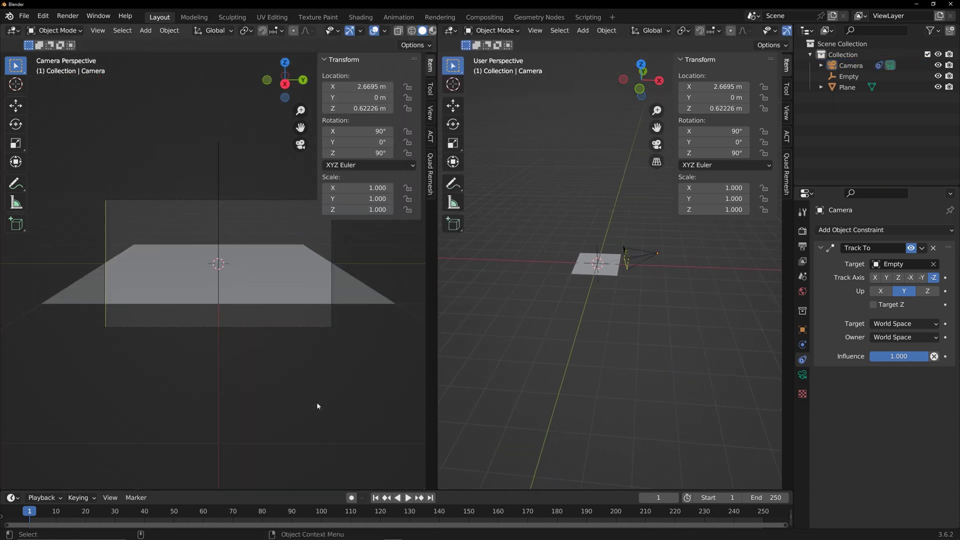
key(n)
key(t)
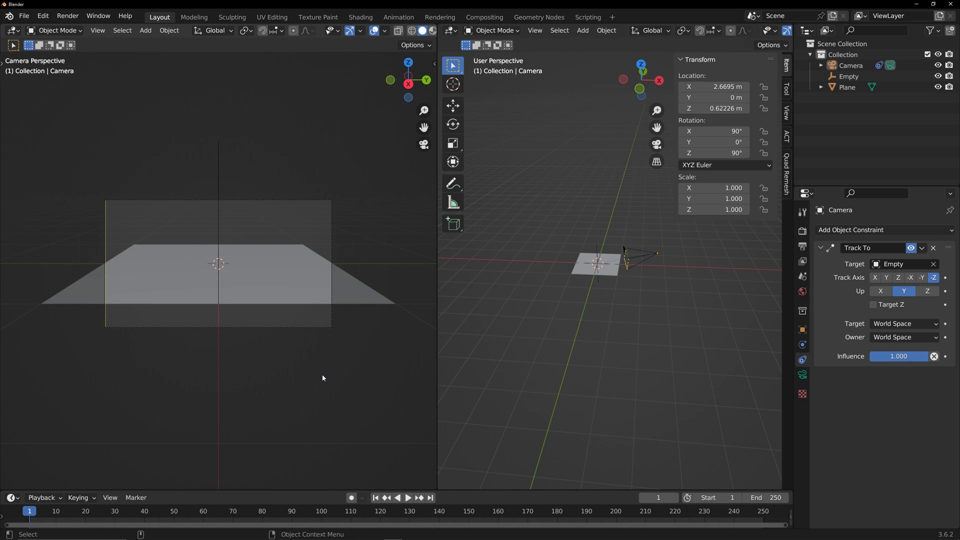
scroll(291, 307, up, 2)
Switch the camera's lens type to Orthographic and reduce its orthographic scale to about 0.714
middle_drag(558, 301, 567, 285)
ctrl+middle_drag(582, 309, 605, 294)
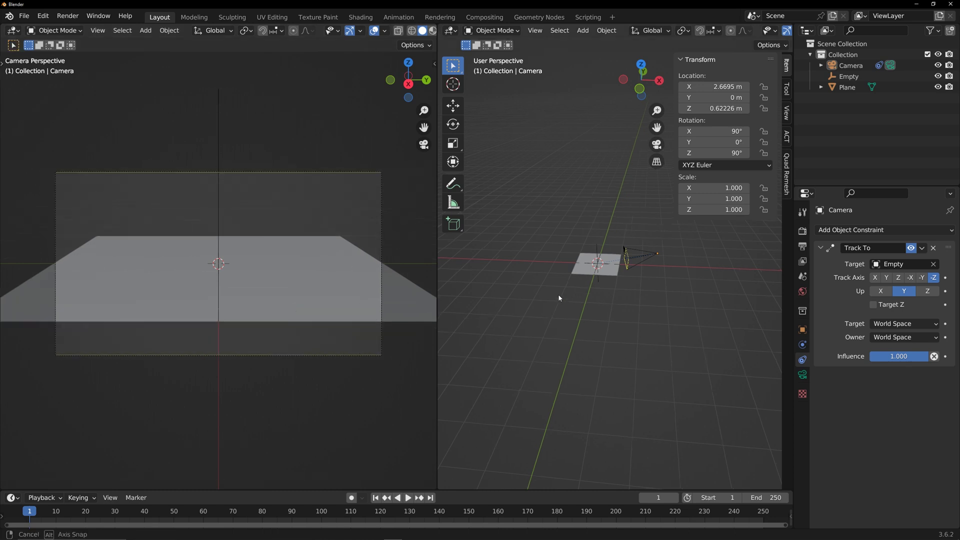
click(668, 262)
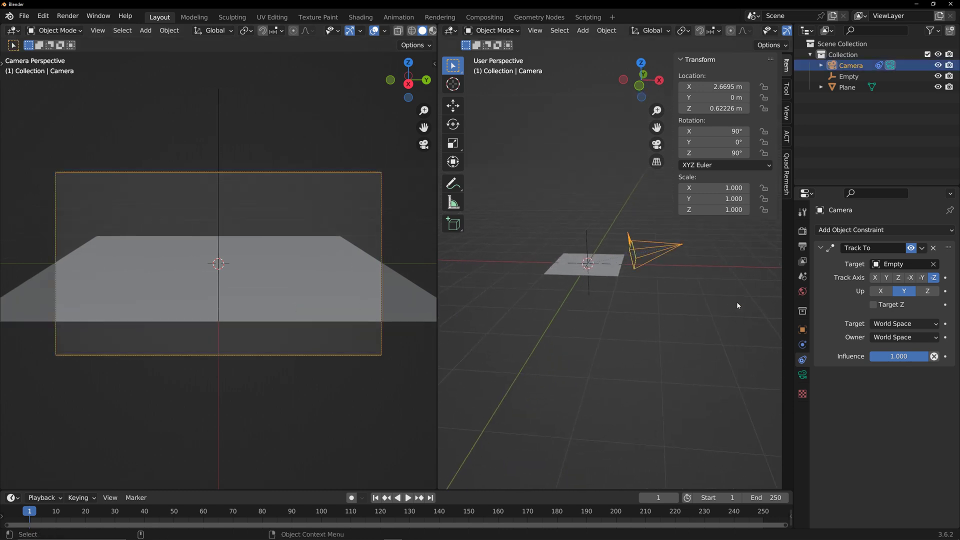
click(803, 374)
click(905, 264)
click(897, 276)
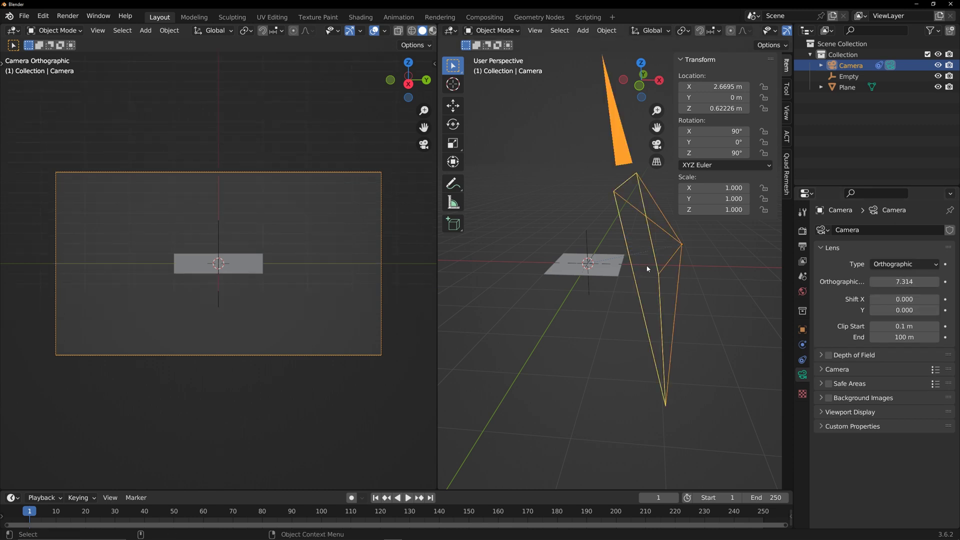
drag(905, 282, 877, 282)
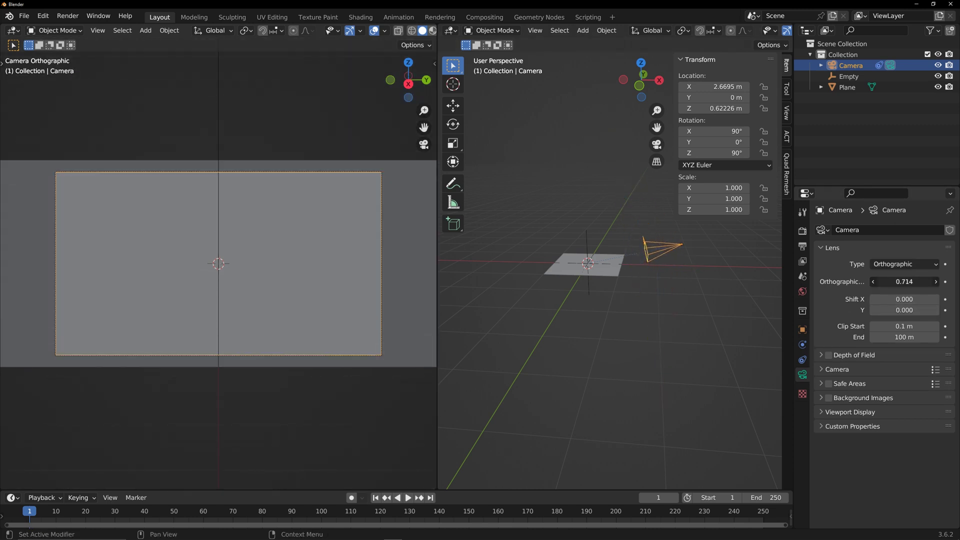
Raise the camera to about 0.9 m on Z and set its orthographic scale to about 0.814
key(g)
key(z)
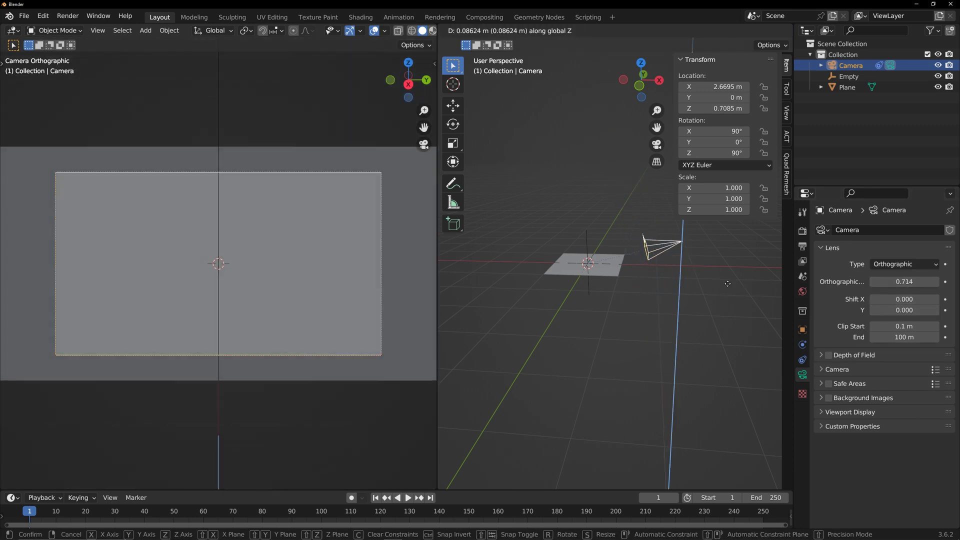
click(726, 280)
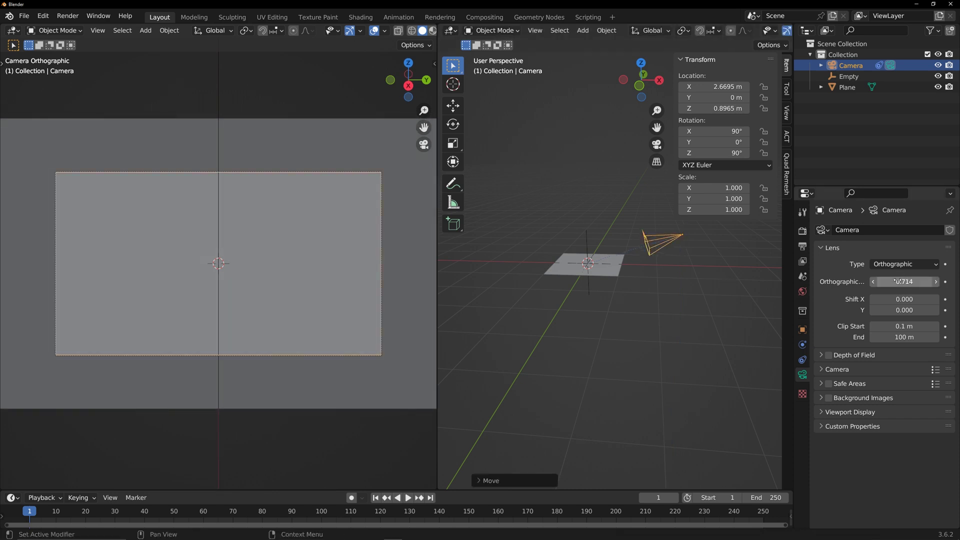
drag(905, 282, 908, 282)
middle_drag(625, 299, 571, 291)
Enlarge the timeline area and turn it into a Geometry Node Editor
drag(17, 490, 36, 337)
click(13, 345)
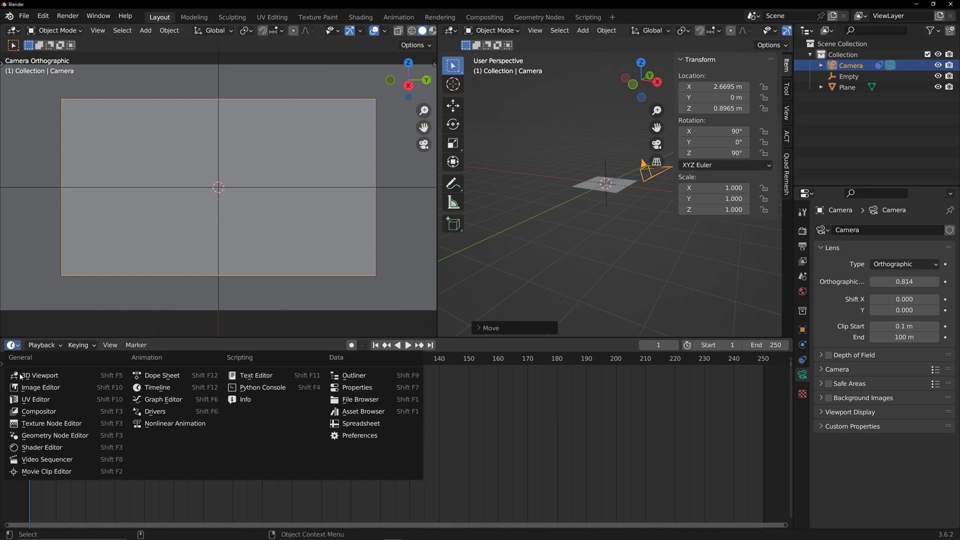
click(40, 447)
drag(436, 337, 436, 319)
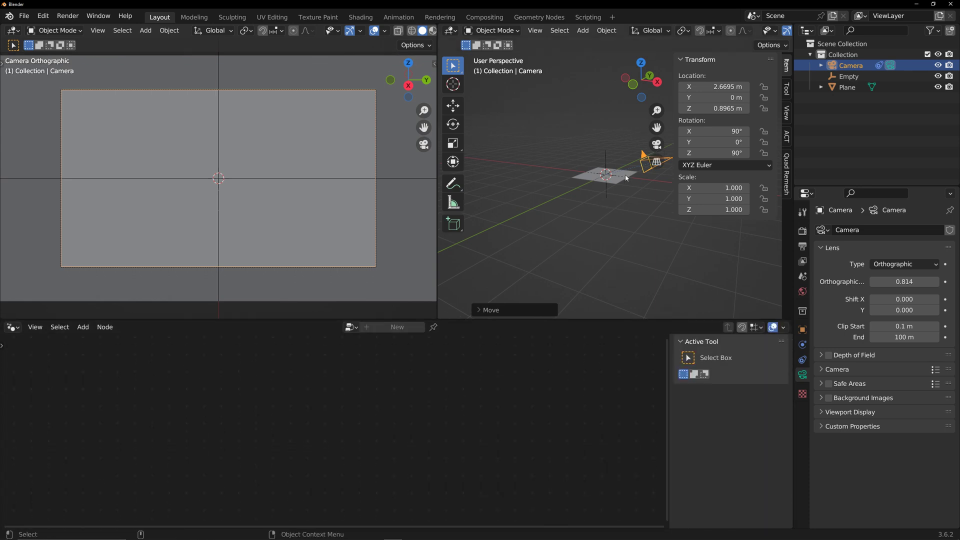
Select the plane and create a new geometry node tree for it, with the viewport sidebar hidden
click(626, 178)
click(590, 180)
key(n)
scroll(631, 229, up, 4)
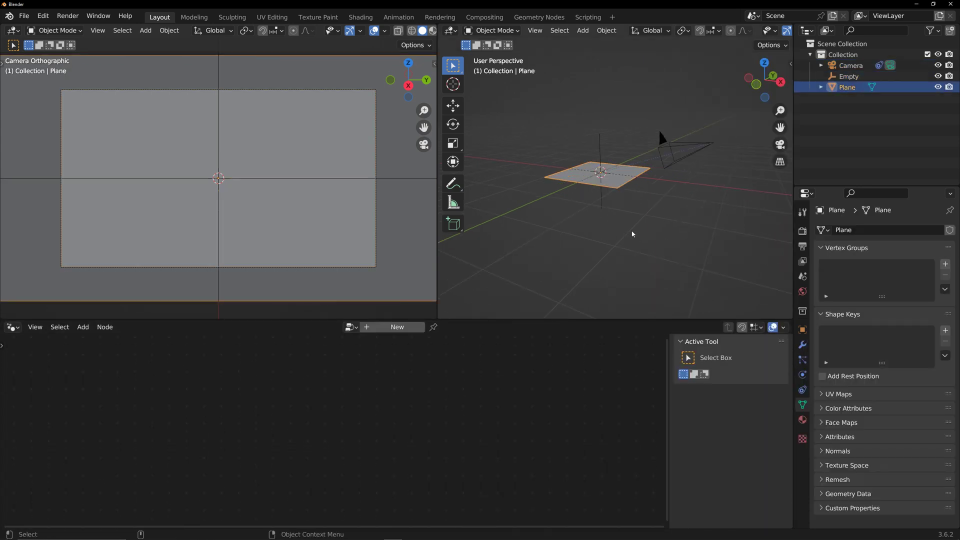
click(395, 327)
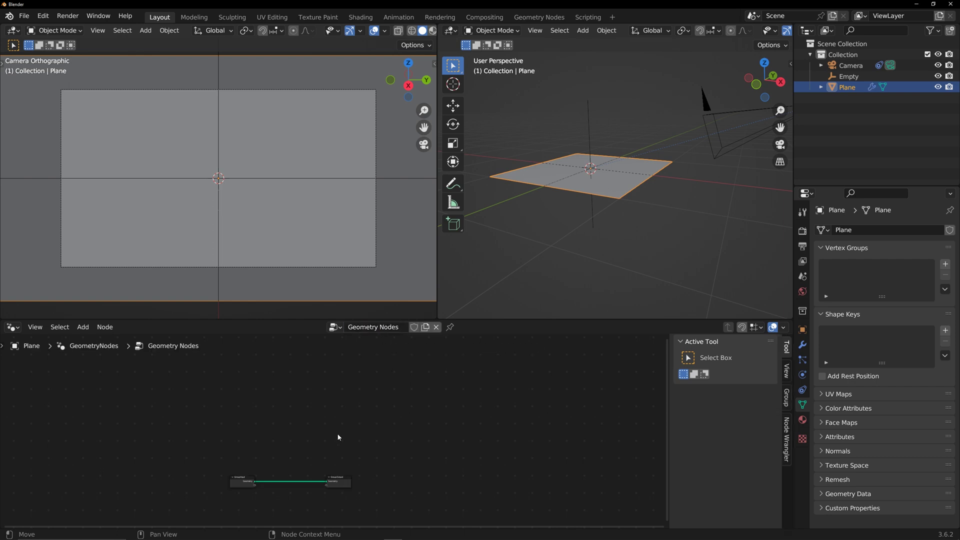
Insert a Set Position node on the link between Group Input and Group Output
drag(157, 433, 400, 500)
key(KP_Decimal)
click(362, 467)
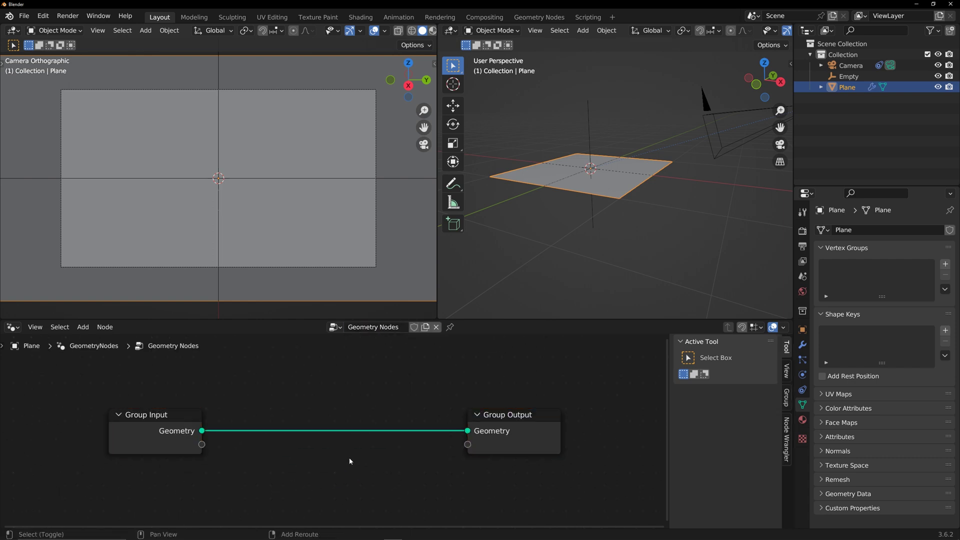
key(shift+a)
text(se)
key(Down)
key(Down)
key(Down)
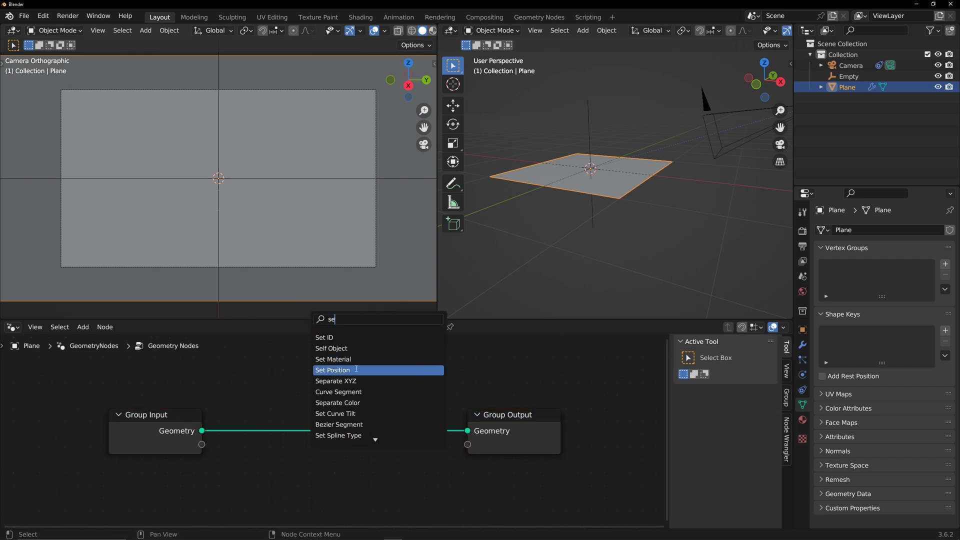
key(Return)
click(436, 456)
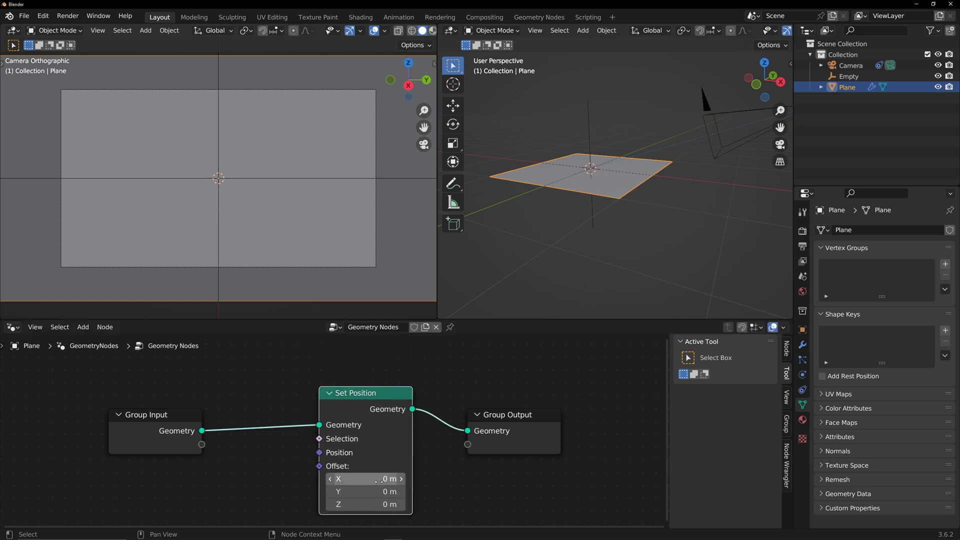
Try out the Z offset of the Set Position node and restore it to 0 m
drag(377, 507, 415, 507)
right_click(377, 507)
text(0)
key(Return)
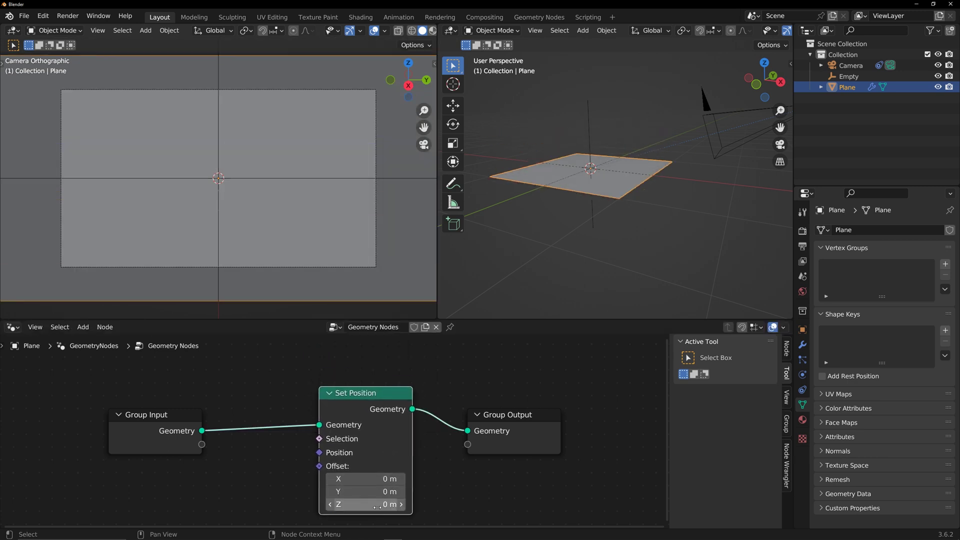
Move the Set Position node slightly closer to Group Output and deselect the plane
click(218, 421)
drag(349, 399, 367, 402)
click(660, 270)
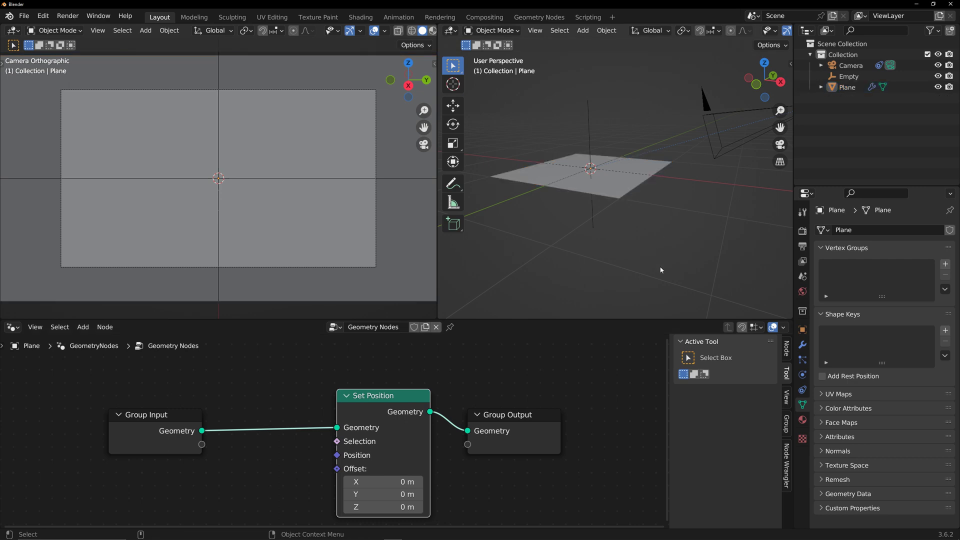
Add a UV sphere at the world origin
middle_drag(625, 230, 606, 245)
shift+middle_drag(630, 205, 625, 248)
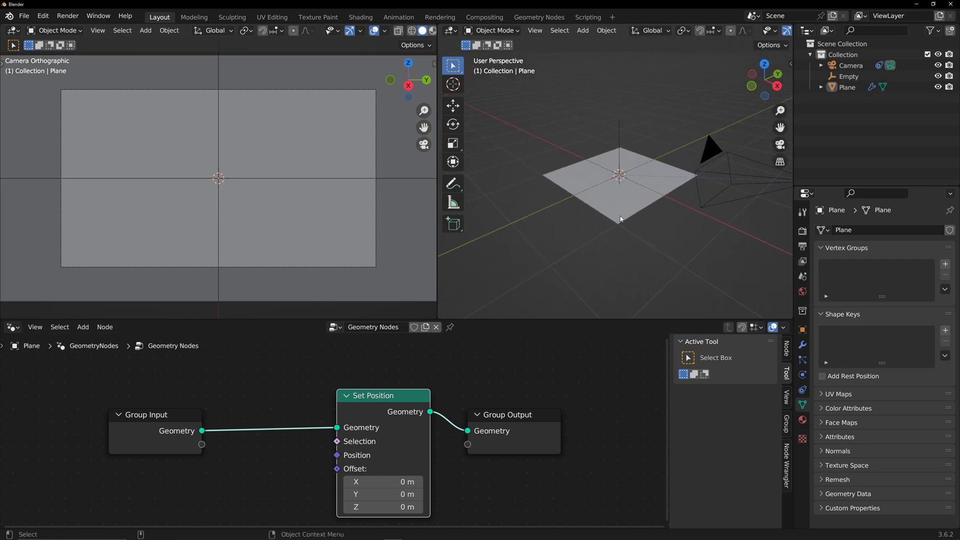
click(634, 204)
key(shift+a)
mouse_move(662, 262)
click(720, 293)
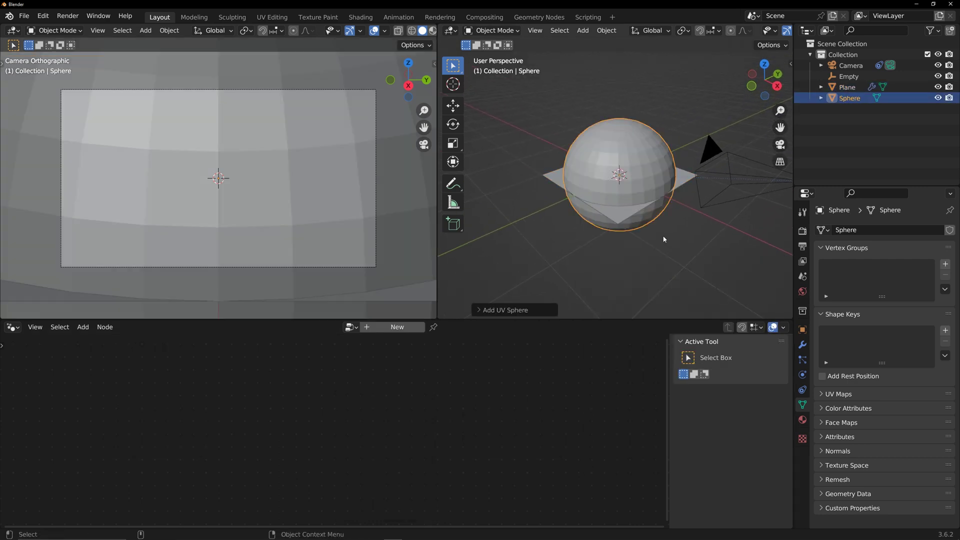
middle_drag(684, 256, 667, 253)
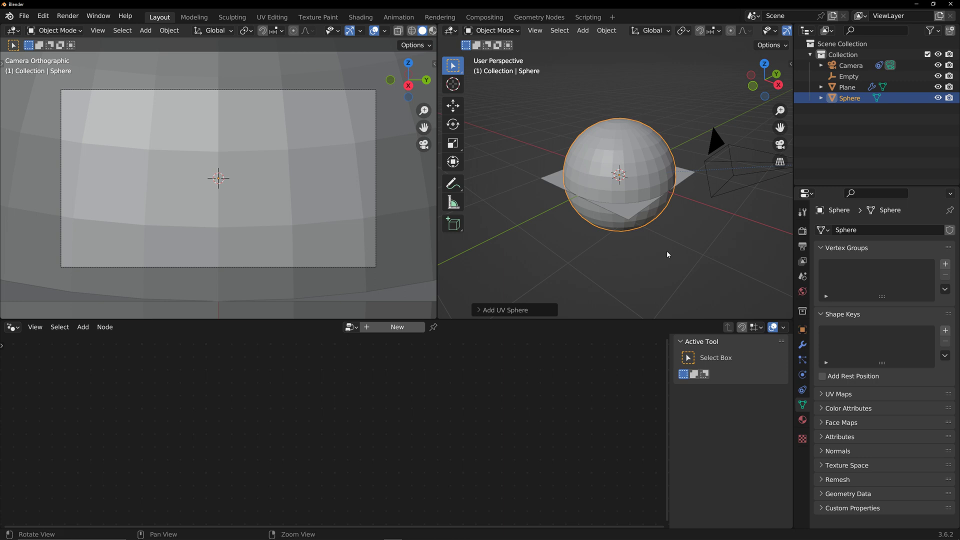
Show the viewport sidebar and set the sphere's scale to 0.3 on all three axes
click(792, 64)
click(731, 190)
text(0.)
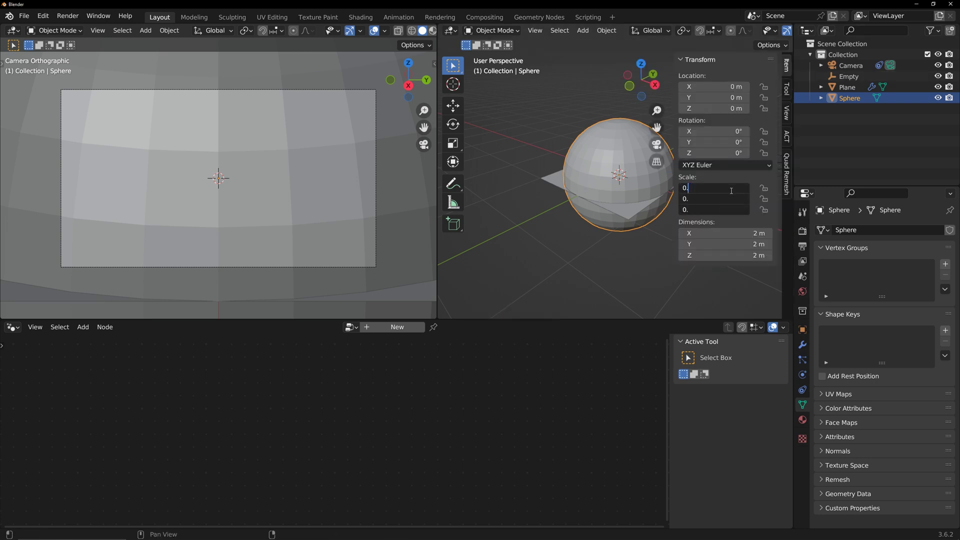
text(3)
key(Return)
click(553, 218)
middle_drag(553, 218, 568, 231)
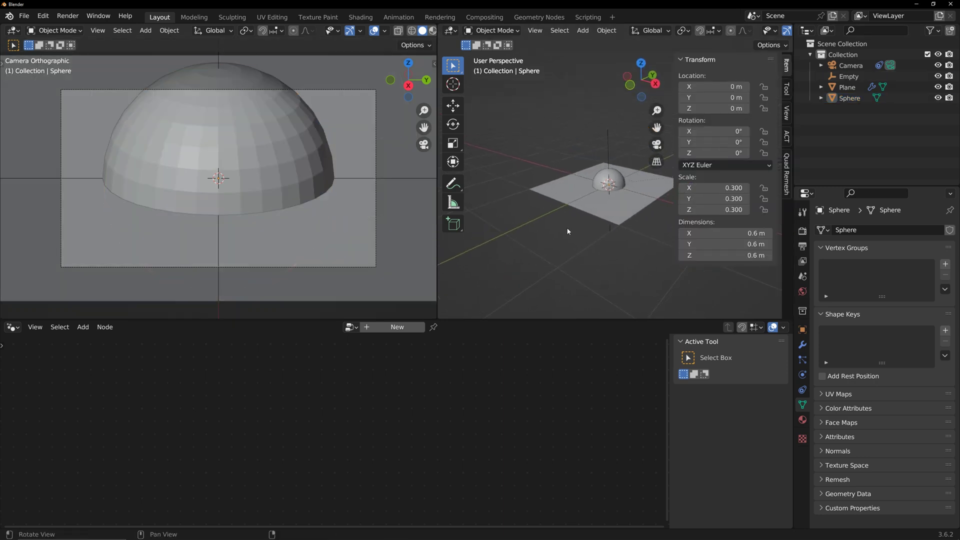
Set the sphere's scale to 0.15 on all axes and raise it along Z to about 0.19 m
click(617, 177)
drag(725, 188, 725, 210)
text(0.15)
key(Return)
key(g)
key(z)
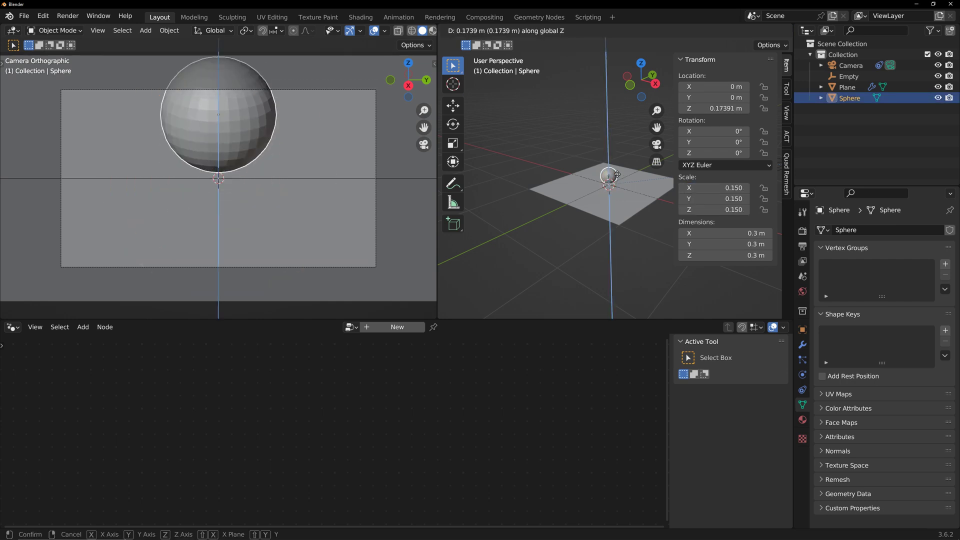
click(519, 217)
Pin the plane's node tree and add an Object Info node for the Sphere below Group Input
click(565, 203)
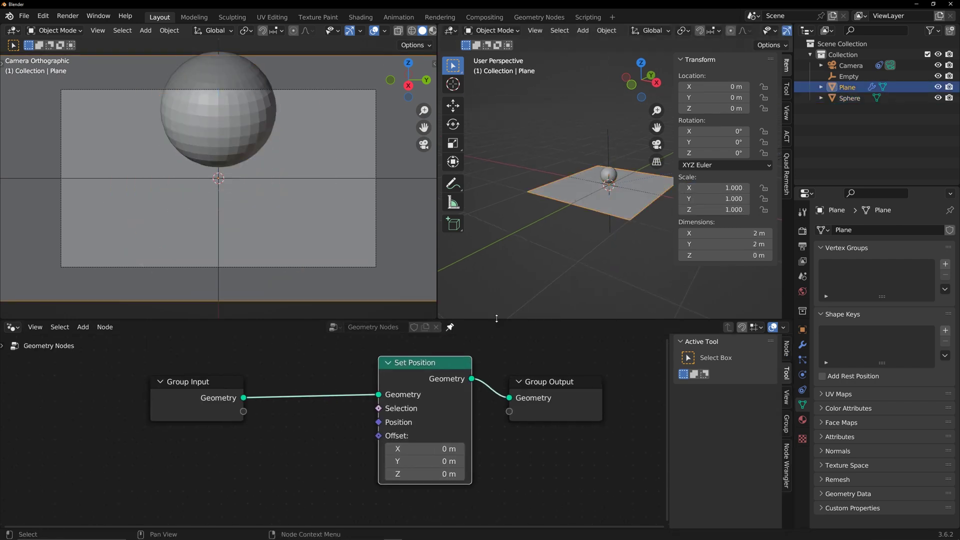
drag(496, 319, 496, 293)
click(849, 98)
drag(850, 98, 208, 476)
scroll(207, 476, down, 3)
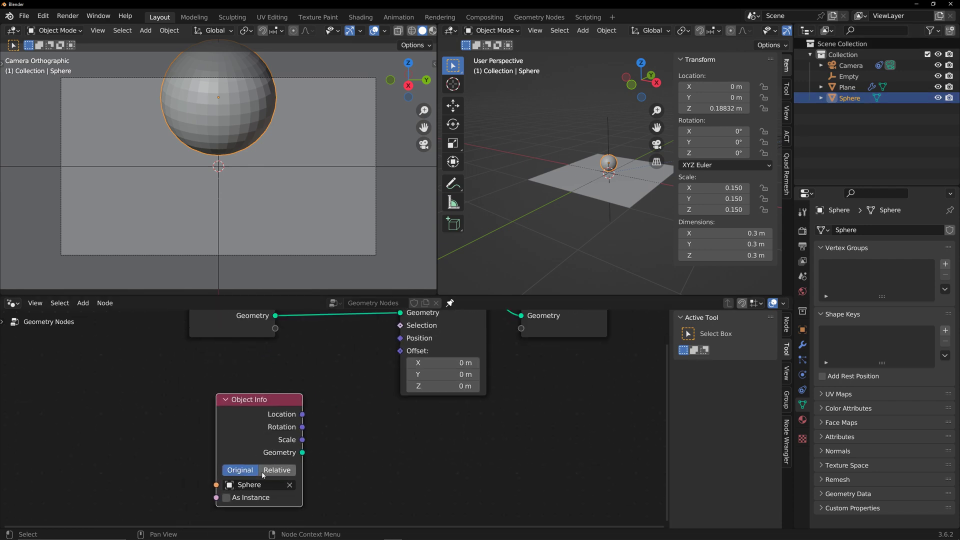
middle_drag(255, 488, 242, 507)
drag(240, 414, 204, 414)
Add a Geometry Proximity node and connect the Object Info node's Geometry output to its Target
key(shift+a)
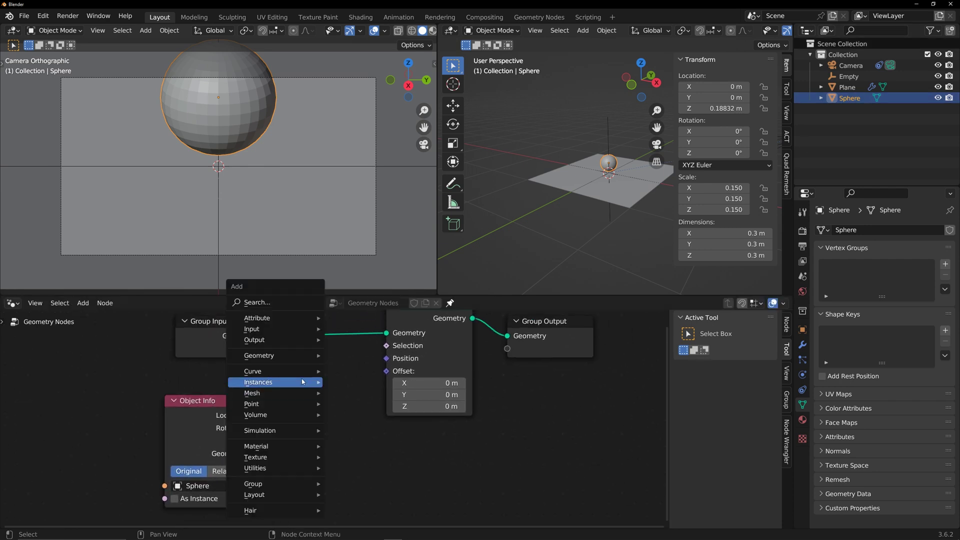
click(274, 302)
text(ge)
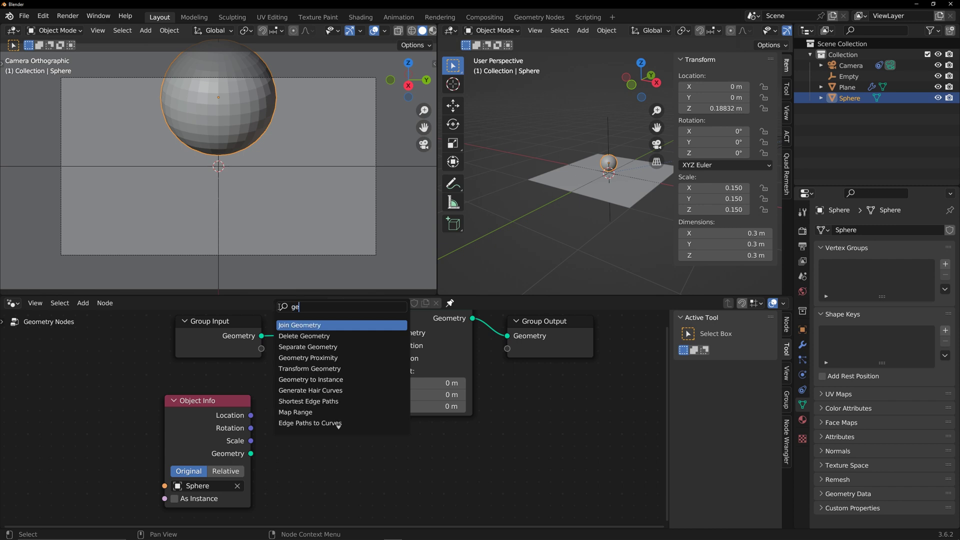
click(308, 358)
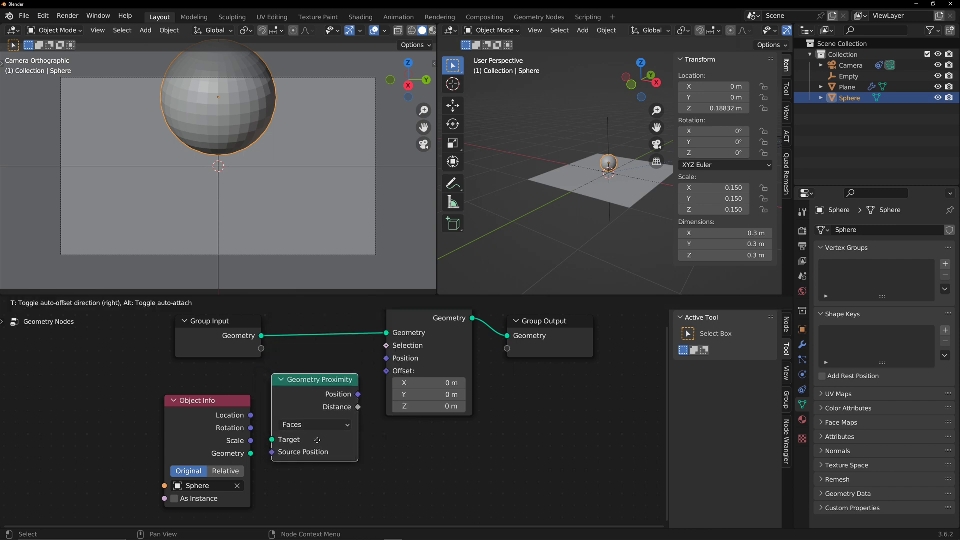
click(311, 383)
drag(252, 454, 272, 439)
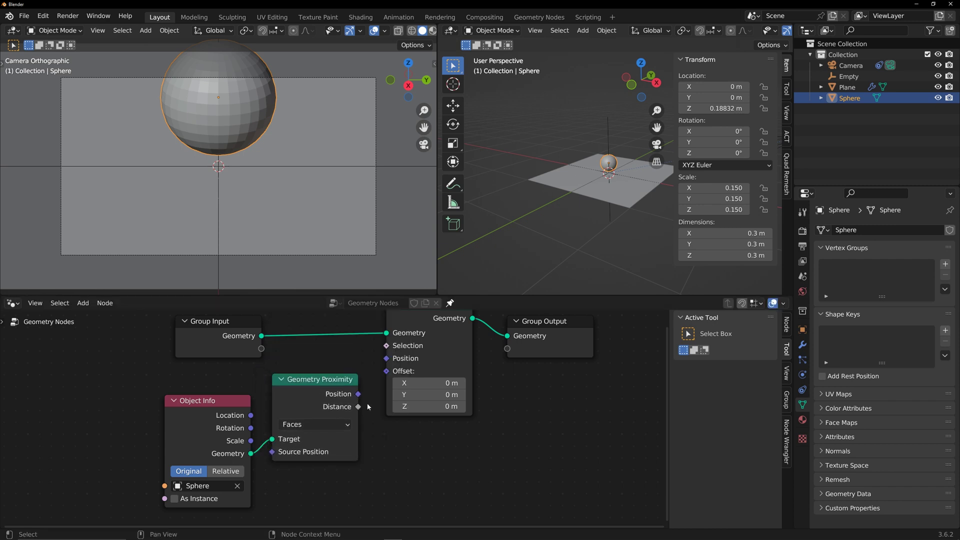
Connect the Geometry Proximity Distance to the Set Position Offset and subdivide the plane's mesh repeatedly into a dense grid
drag(358, 407, 385, 376)
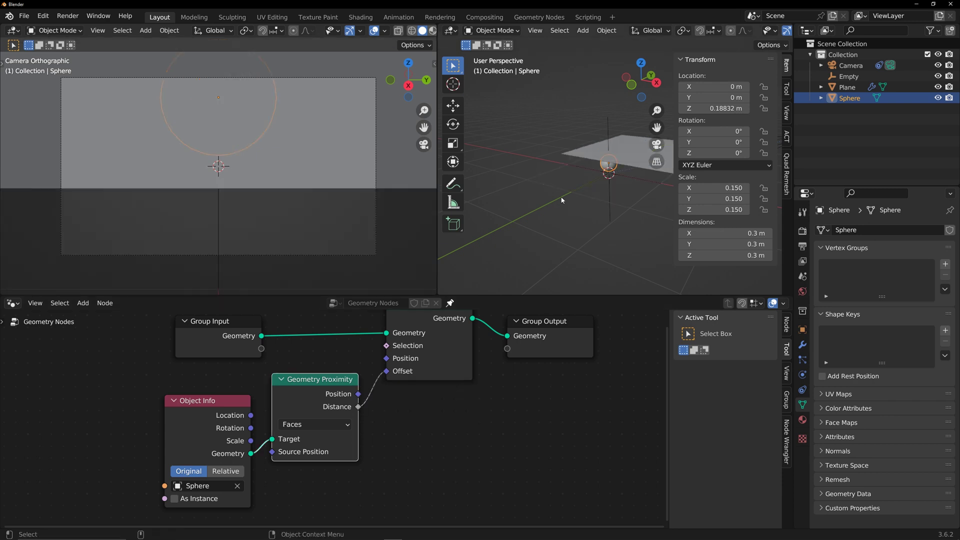
mouse_move(589, 198)
middle_down()
mouse_move(615, 220)
mouse_move(610, 199)
mouse_move(600, 204)
middle_up()
click(618, 176)
key(Tab)
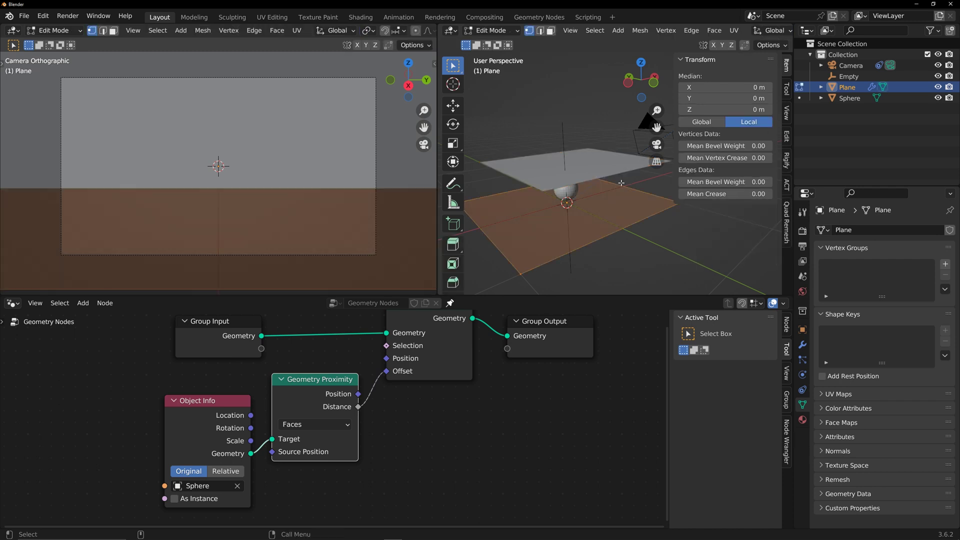
right_click(601, 220)
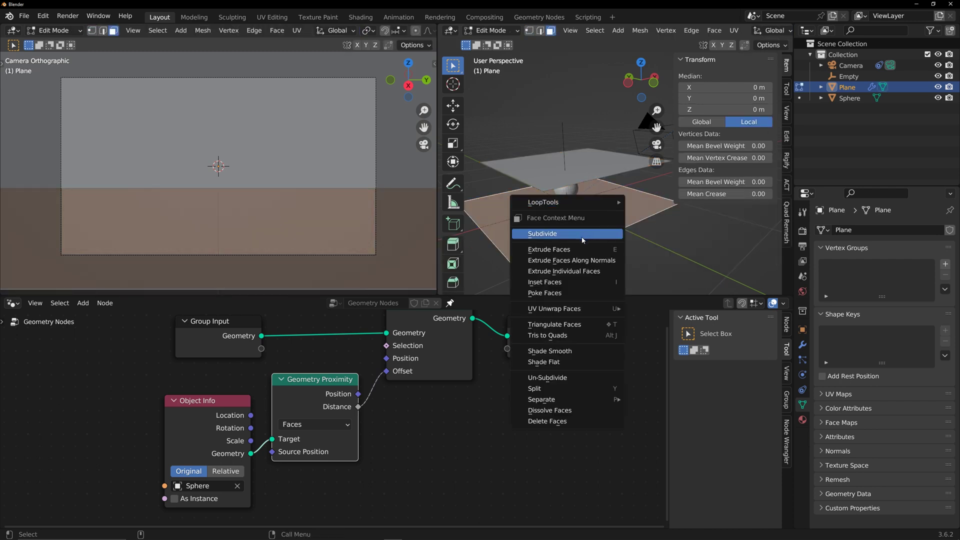
click(600, 233)
key(shift+r)
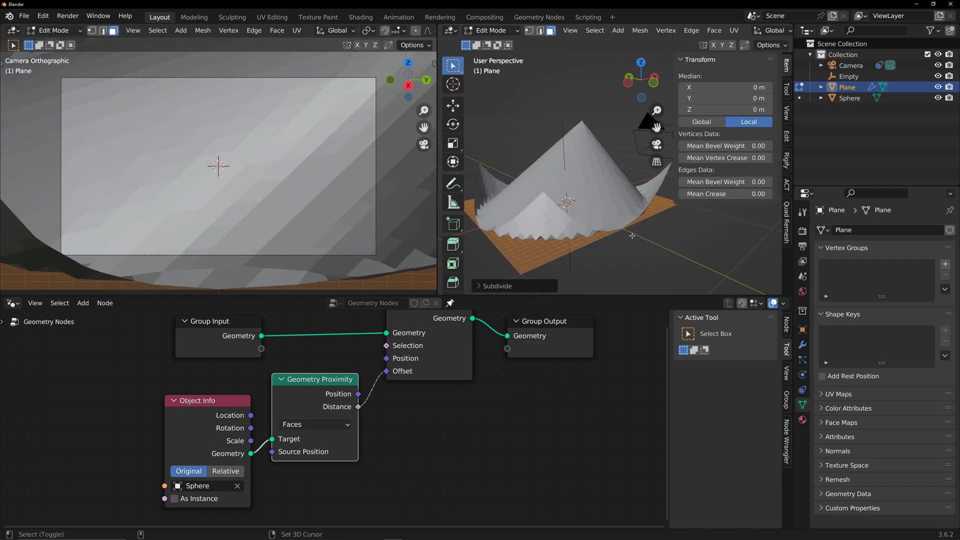
key(Tab)
click(633, 236)
Switch the Sphere's Object Info node to Relative and try moving the sphere to test the plane's reaction
middle_drag(633, 236, 589, 243)
click(849, 98)
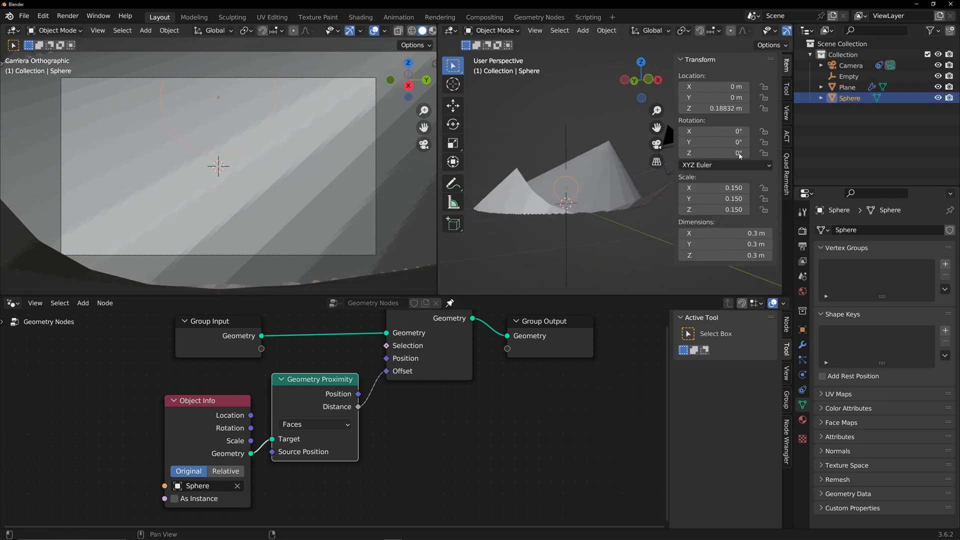
key(g)
key(Escape)
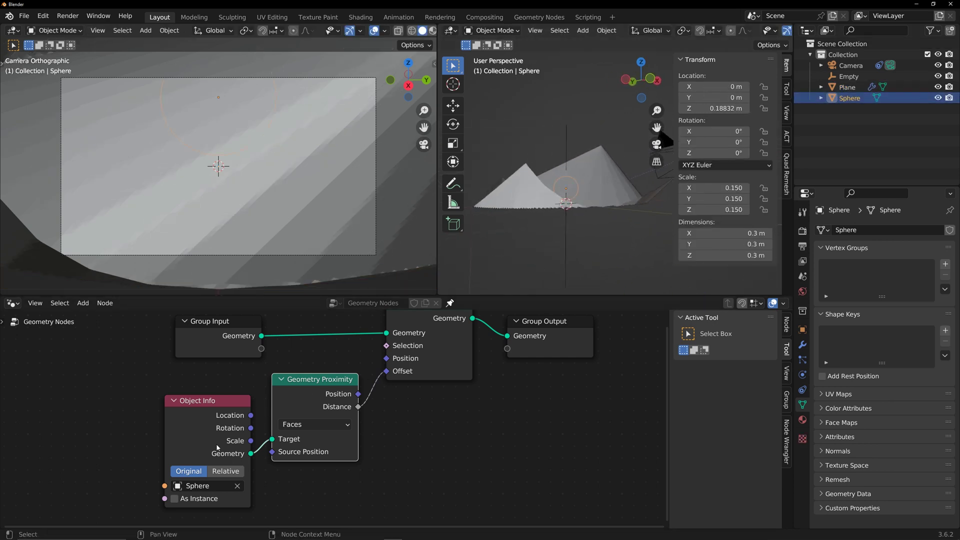
click(226, 471)
middle_drag(588, 228, 568, 240)
key(g)
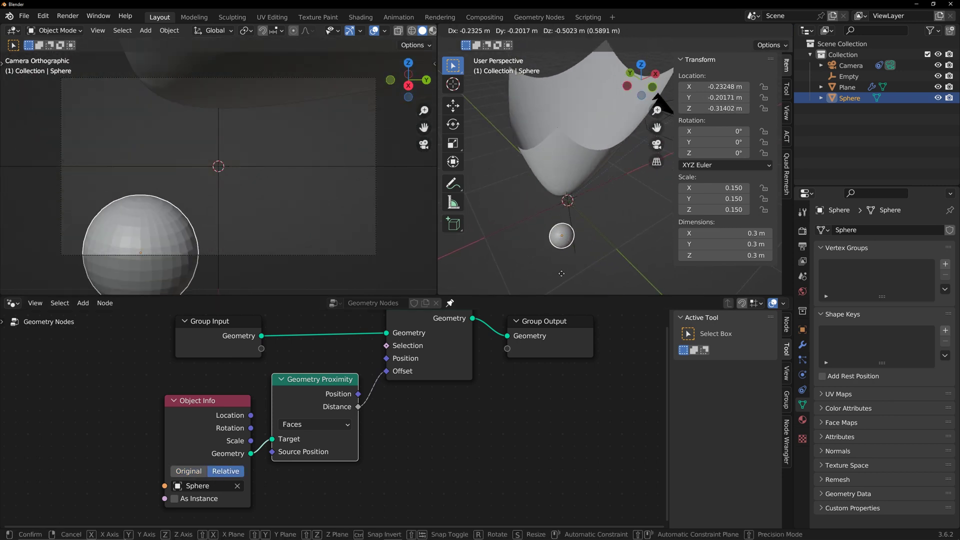
key(Escape)
Insert a Combine XYZ node before the Set Position Offset and feed the Geometry Proximity Distance into its Z input
middle_drag(535, 239, 525, 217)
scroll(373, 395, down, 1)
drag(328, 392, 233, 393)
key(shift+a)
click(299, 325)
text(comb)
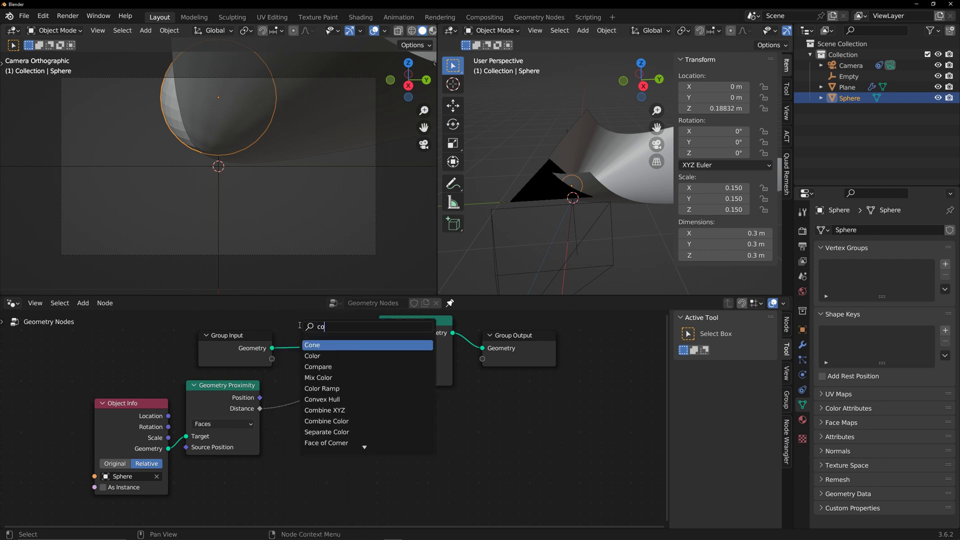
click(328, 355)
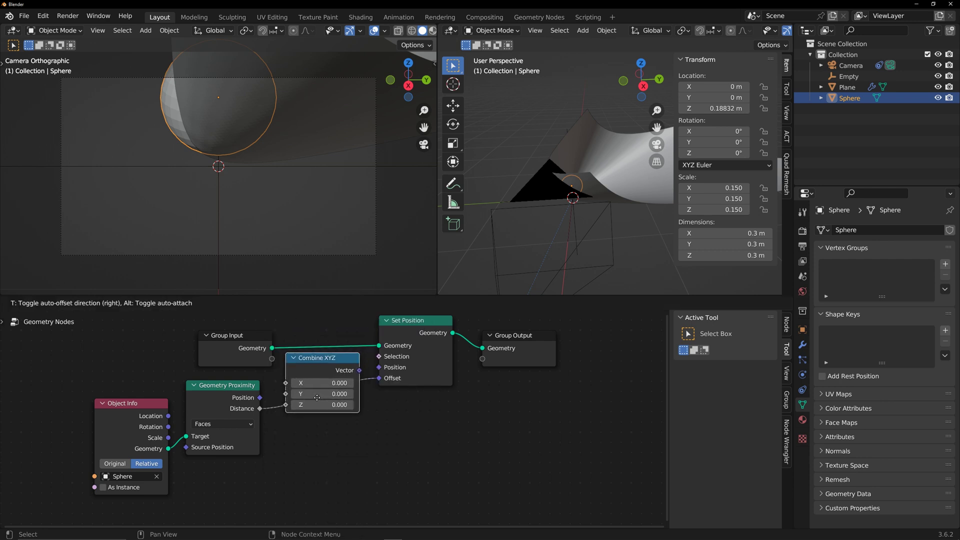
click(333, 399)
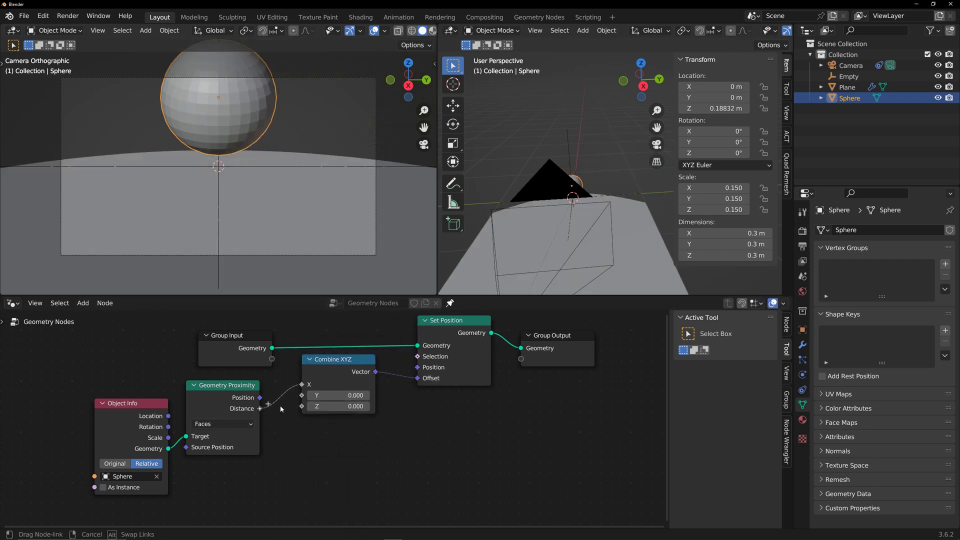
drag(259, 408, 291, 400)
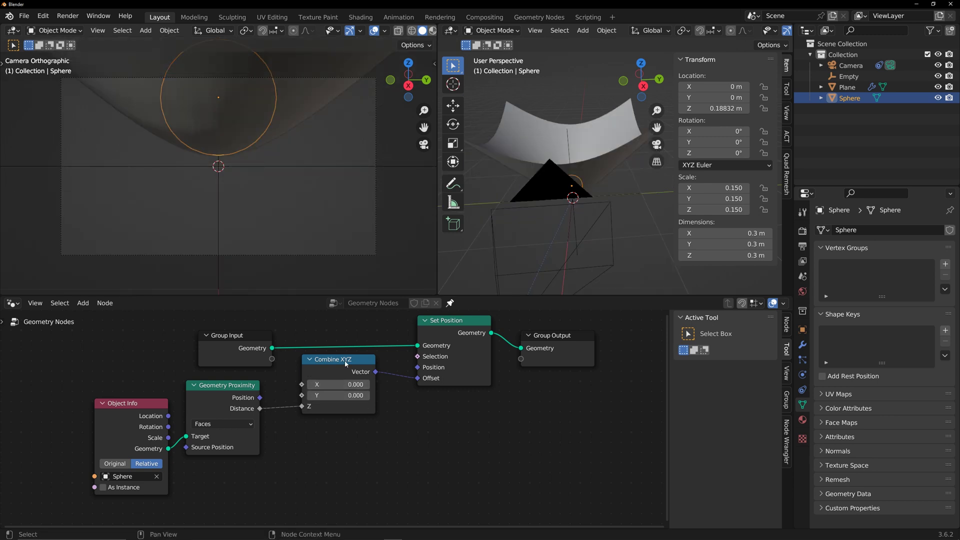
Try moving the sphere along Z to preview how the plane reacts
middle_drag(557, 215, 593, 231)
key(g)
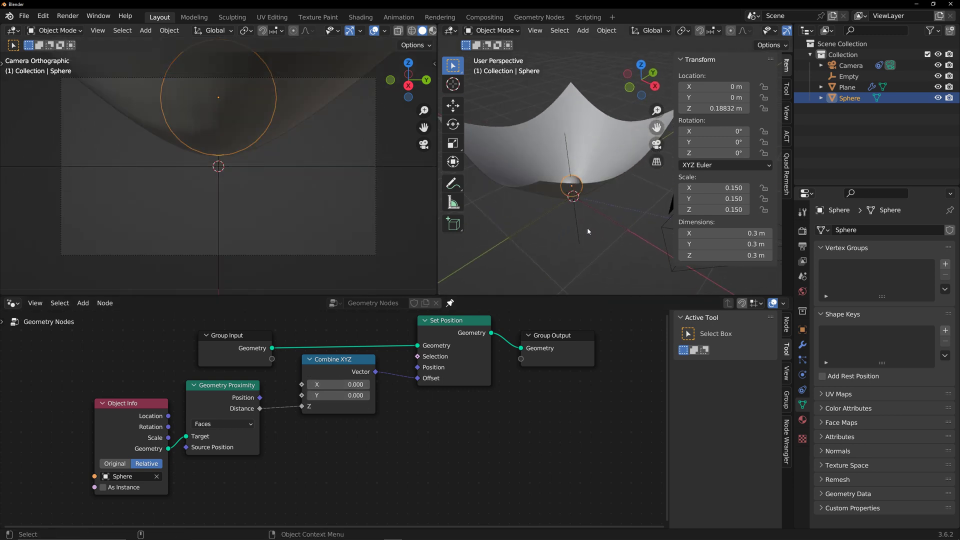
key(z)
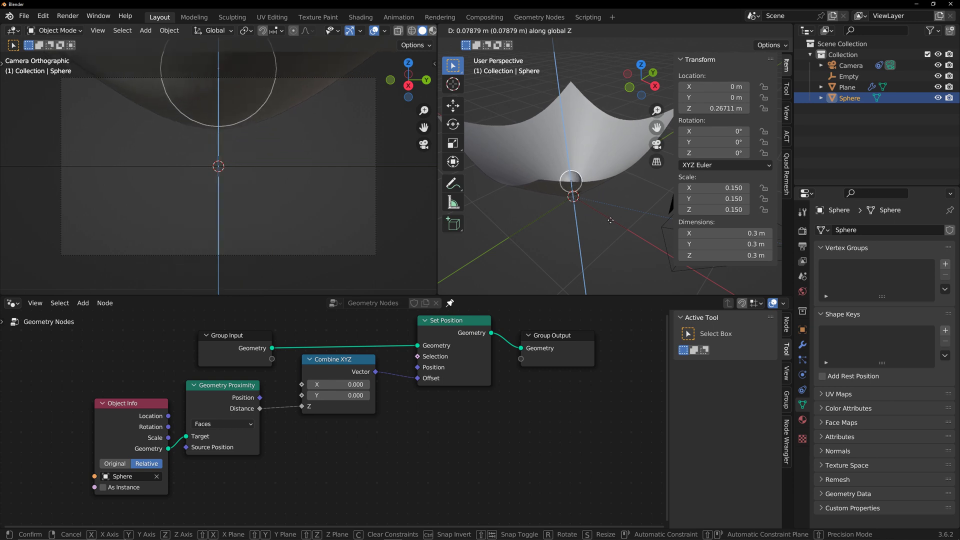
right_click(610, 223)
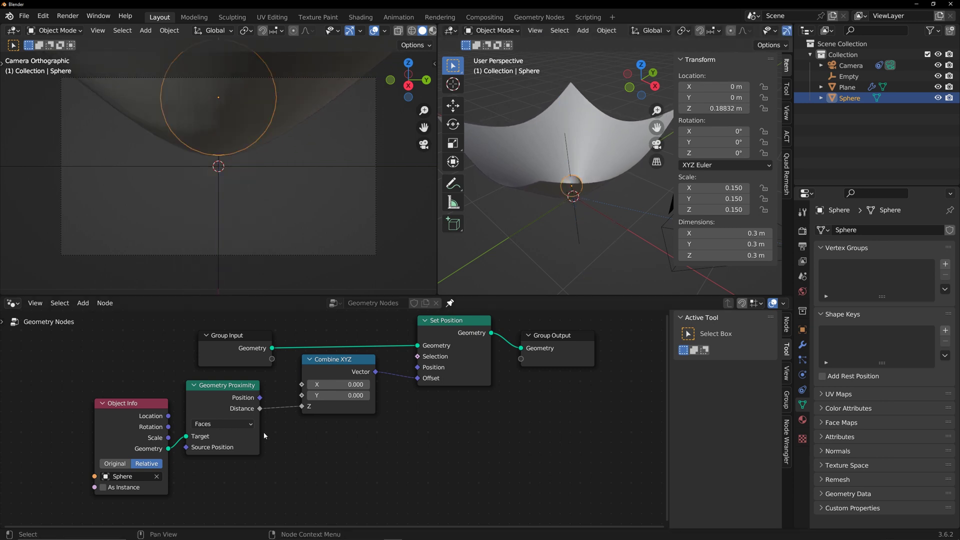
Enlarge the node editor and hide the 3D viewport's sidebar
drag(448, 296, 447, 227)
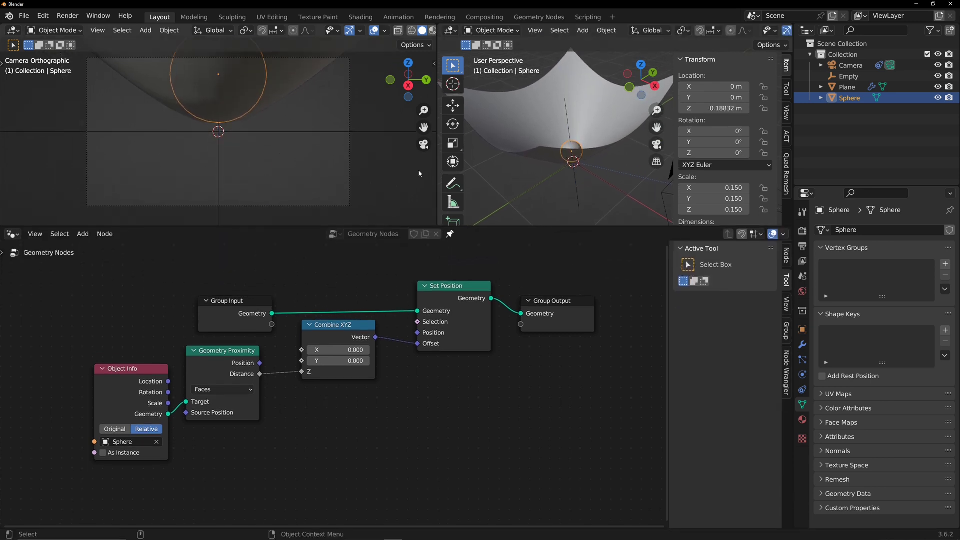
key(n)
middle_drag(251, 331, 317, 348)
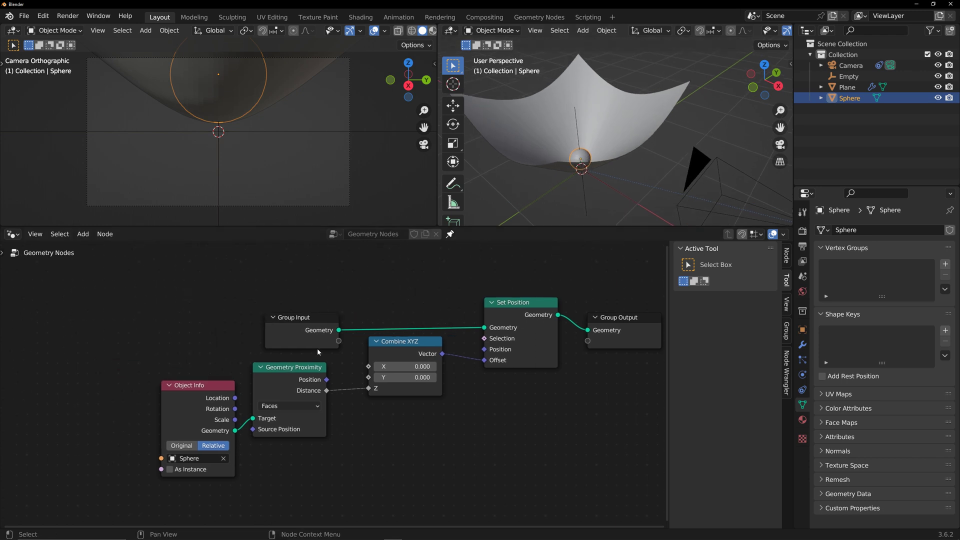
Space out the nodes to leave room between Geometry Proximity and Combine XYZ
drag(317, 345, 294, 331)
drag(202, 385, 176, 387)
drag(403, 345, 407, 348)
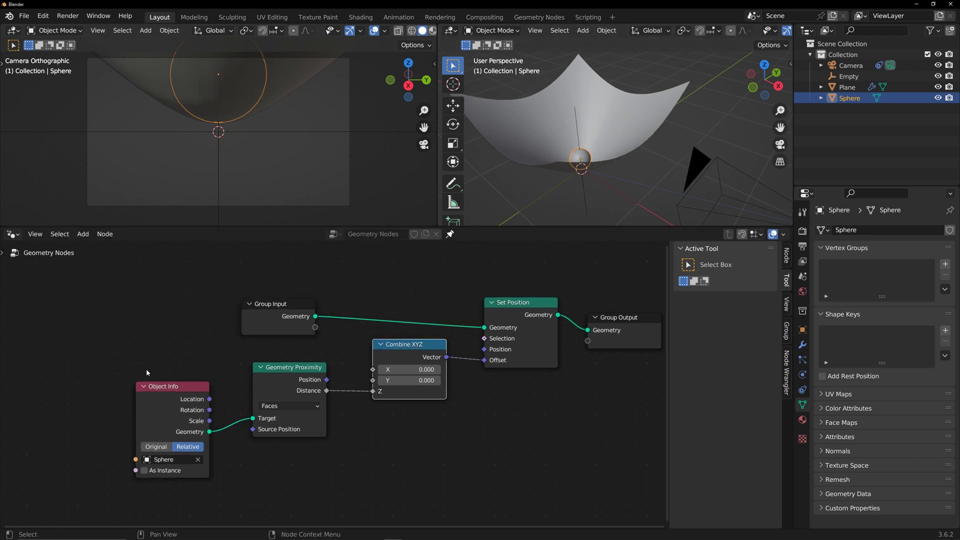
drag(146, 368, 273, 393)
drag(269, 377, 202, 380)
Insert a Color Ramp node on the link between the Geometry Proximity Distance and the Combine XYZ Z input
key(shift+a)
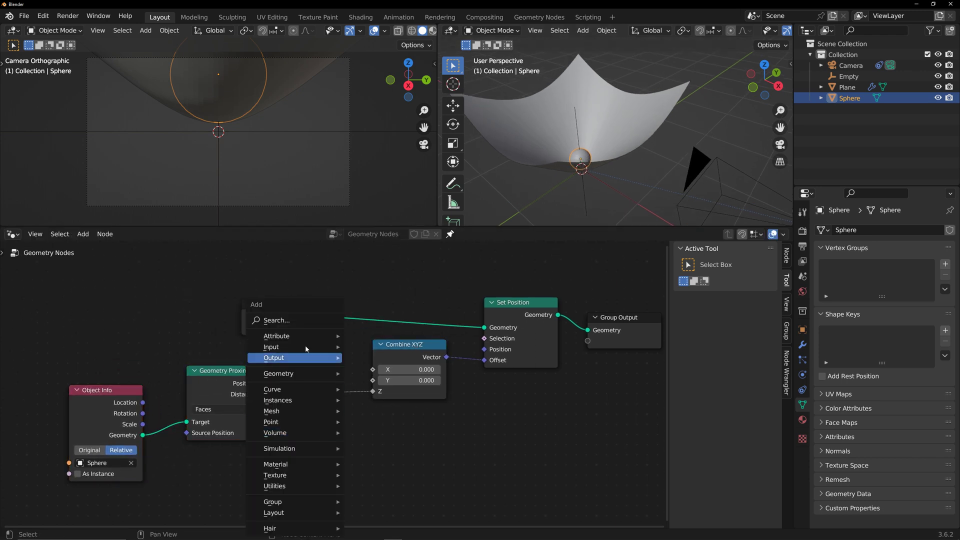
click(297, 320)
text(colo)
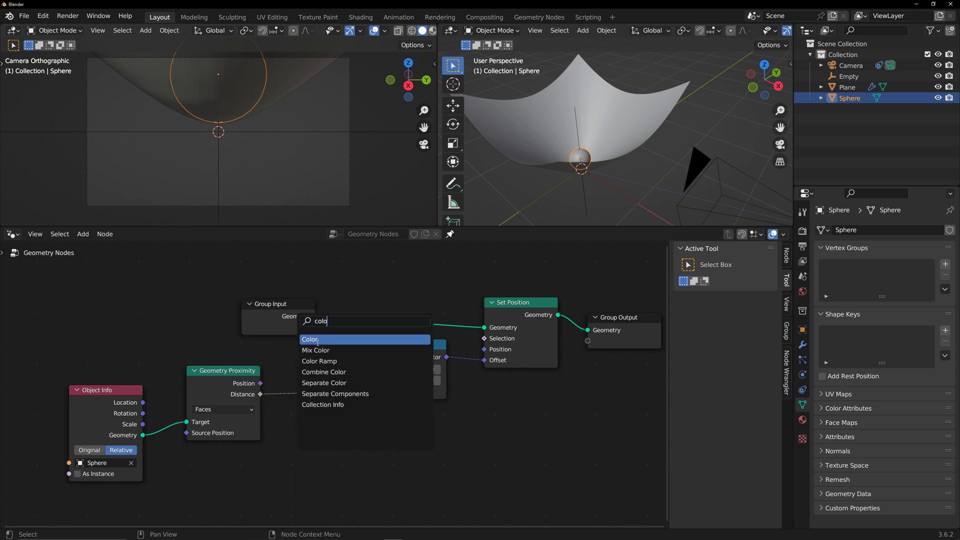
click(318, 361)
click(300, 410)
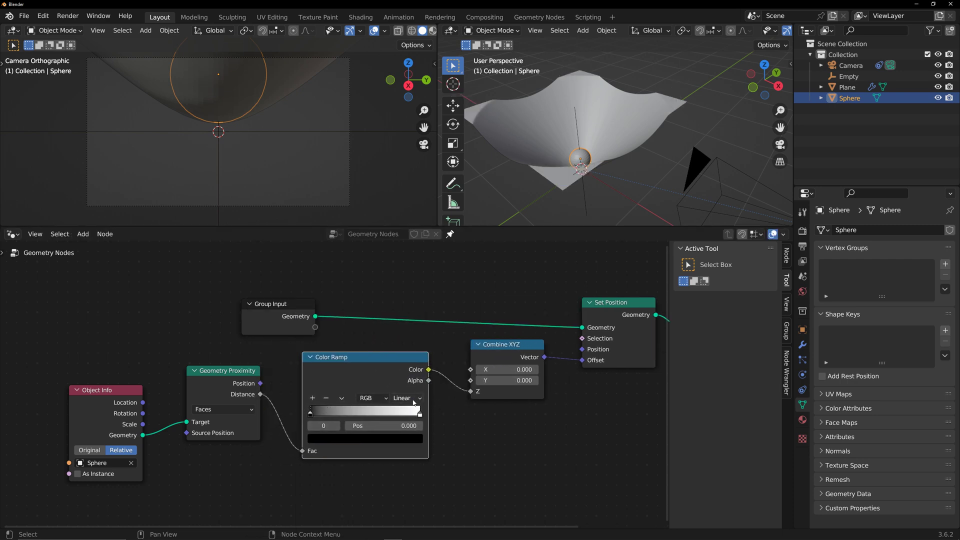
Reverse the Color Ramp so it runs from white to black
drag(415, 417, 394, 412)
key(ctrl+z)
key(ctrl+z)
key(ctrl+z)
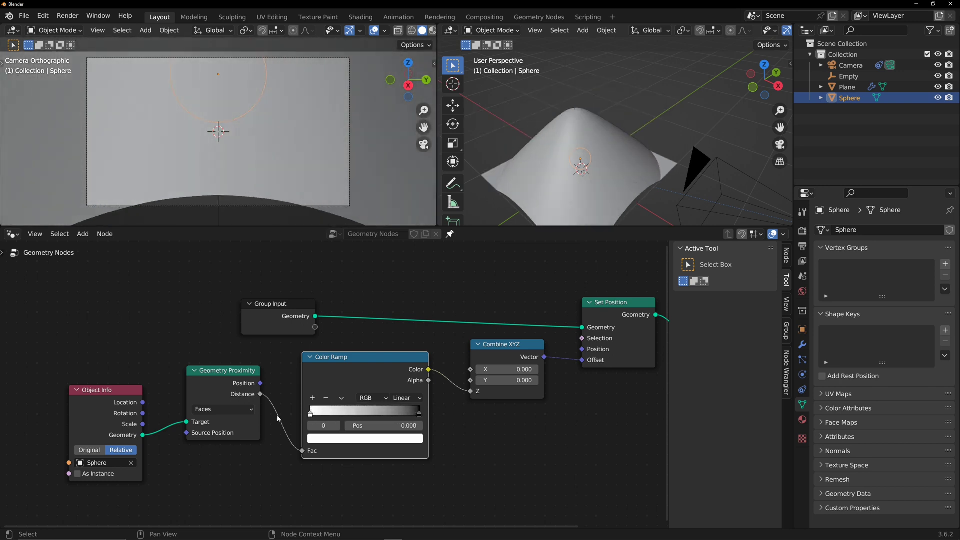
Insert a Vector Math node set to Add between Geometry Proximity and Color Ramp, with its second vector's Z at 2.4
drag(129, 393, 150, 389)
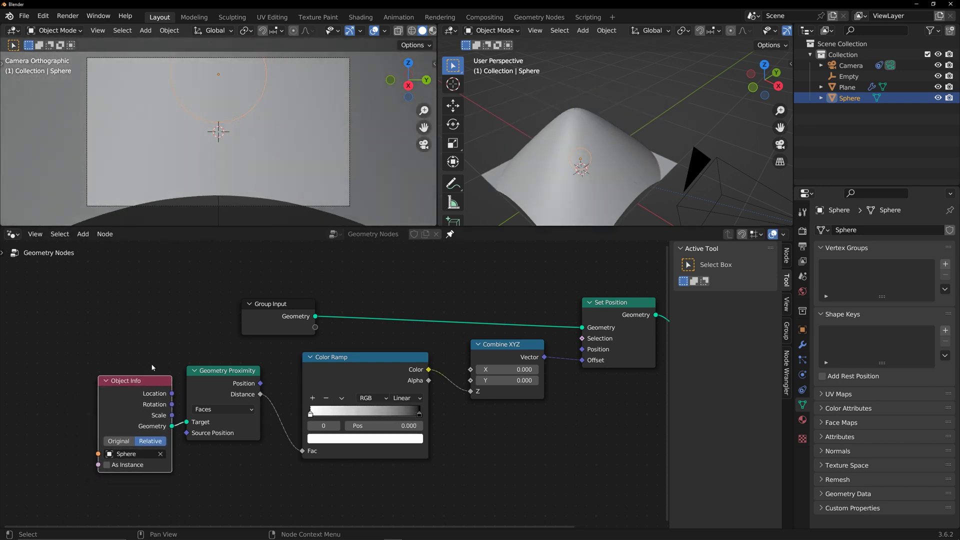
shift+click(224, 371)
drag(224, 370, 159, 371)
key(shift+a)
text(ve)
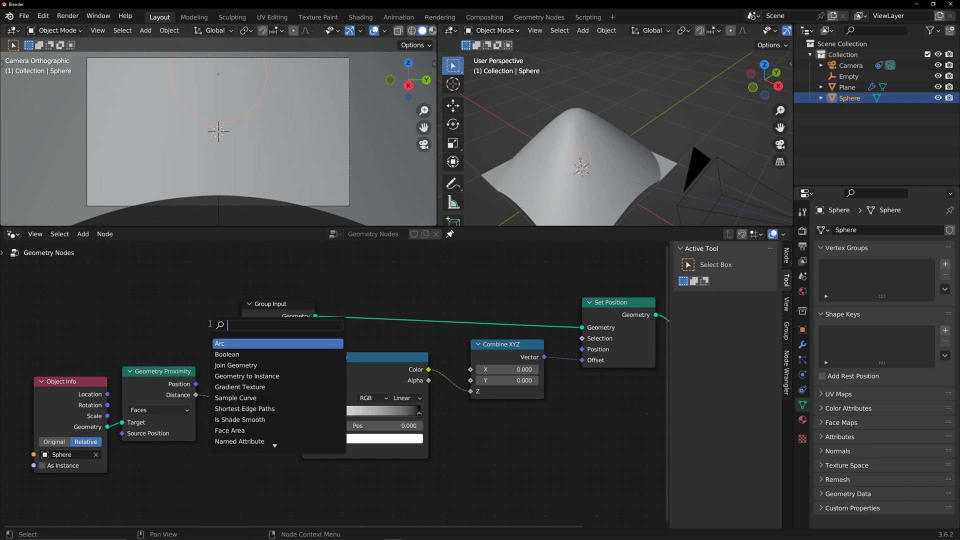
click(235, 354)
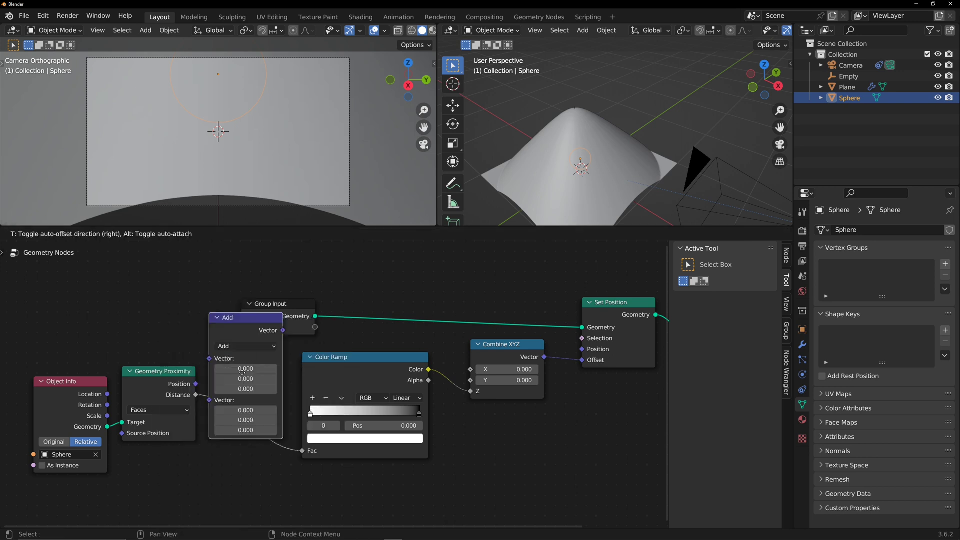
click(302, 426)
drag(297, 456, 340, 455)
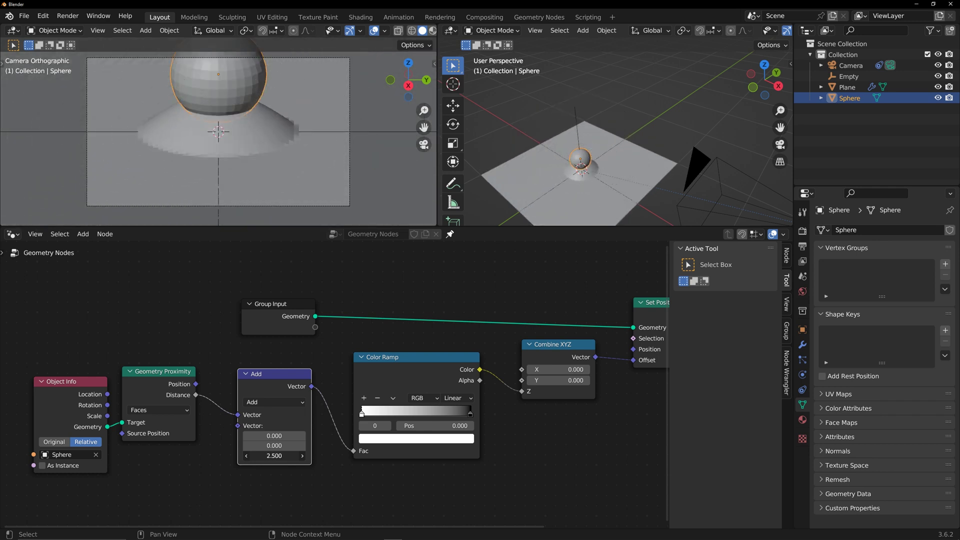
Set the Color Ramp's interpolation to Ease and raise the sphere slightly along Z
click(457, 398)
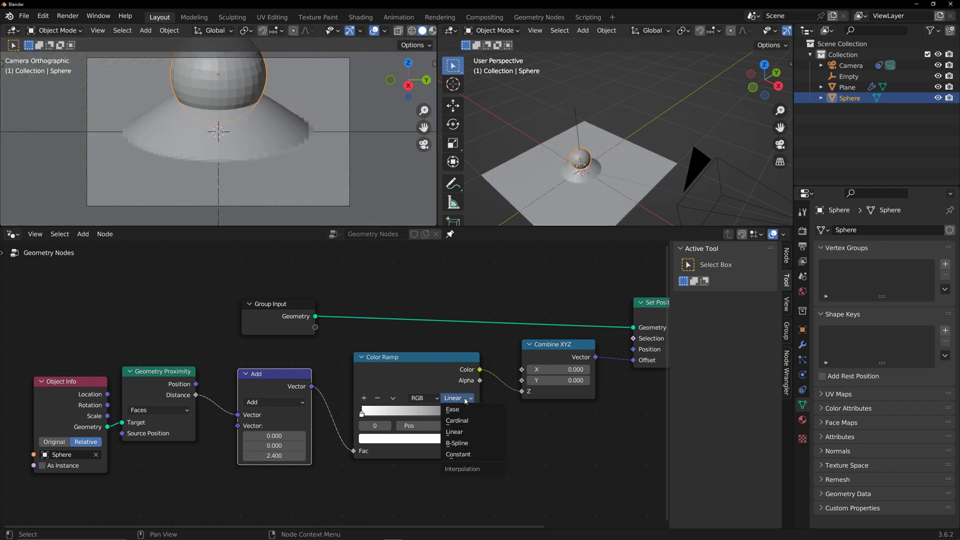
click(461, 411)
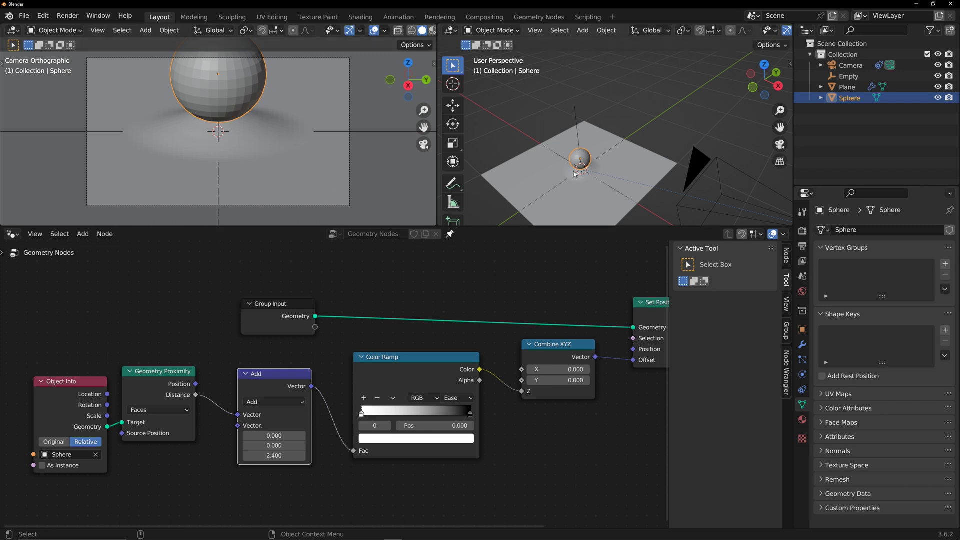
key(g)
key(z)
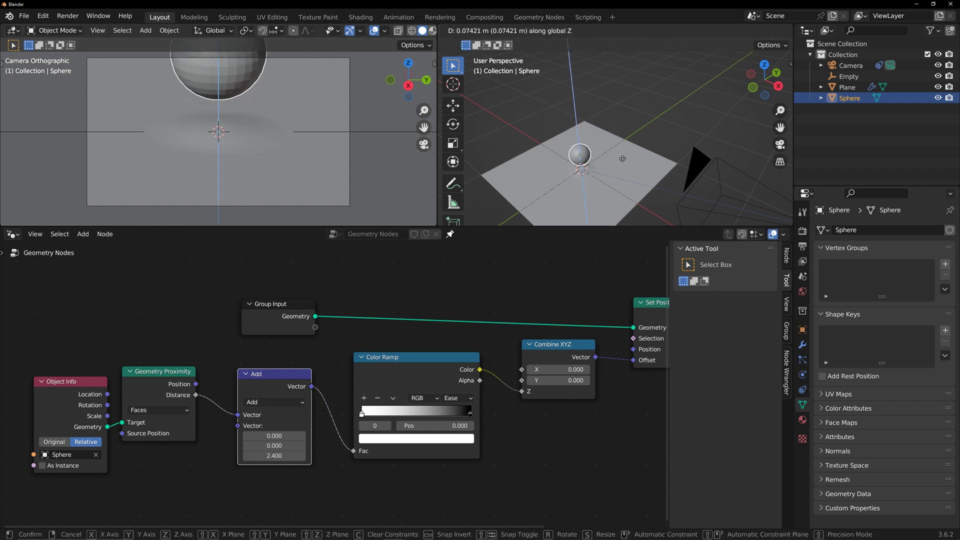
click(627, 163)
Tighten the spacing from Geometry Proximity to Color Ramp and shift that node chain away from Combine XYZ to free room
drag(388, 358, 365, 356)
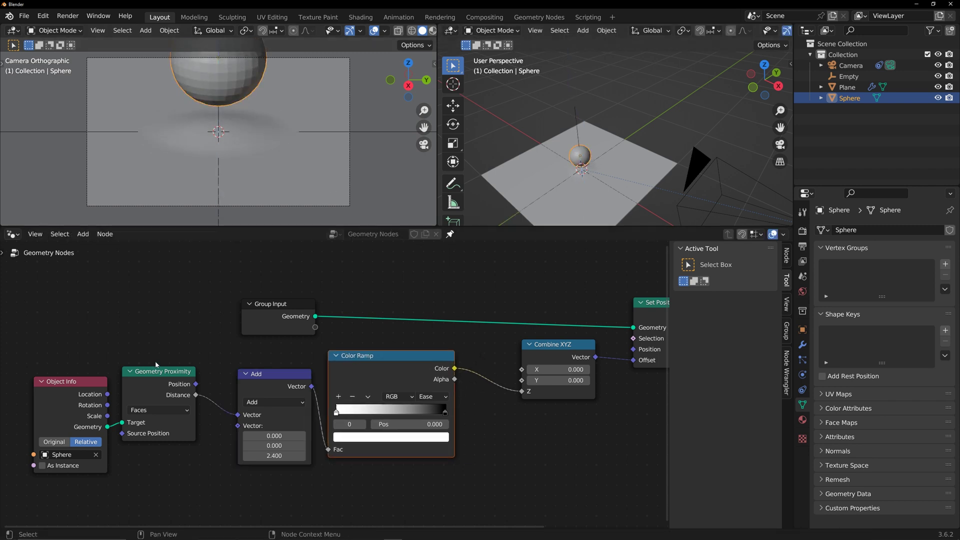
drag(157, 370, 163, 371)
drag(248, 376, 233, 376)
drag(71, 368, 400, 404)
drag(427, 378, 355, 380)
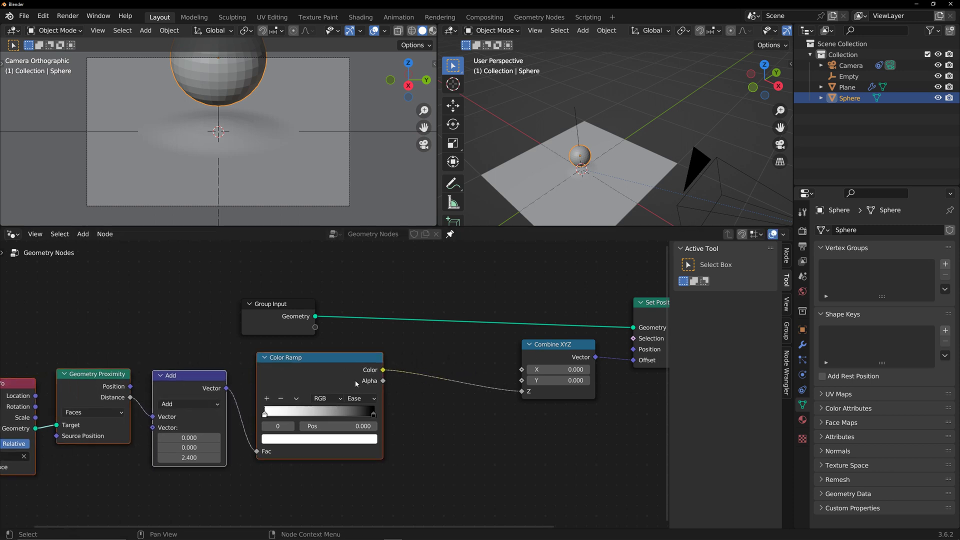
Duplicate the Add node as Multiply between Color Ramp and Combine XYZ, with its second vector's Z set to 10
click(479, 403)
key(shift+d)
click(485, 404)
click(453, 431)
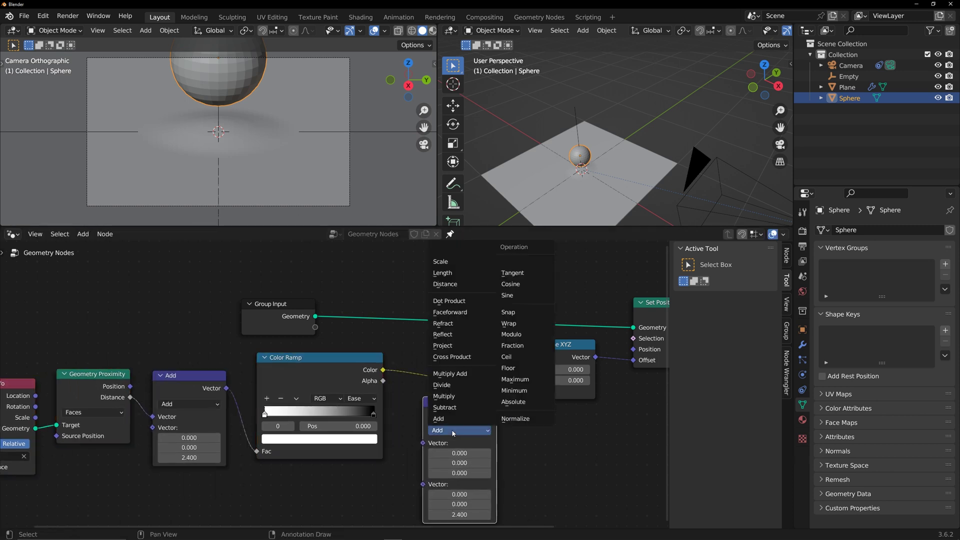
click(452, 399)
drag(460, 484, 490, 444)
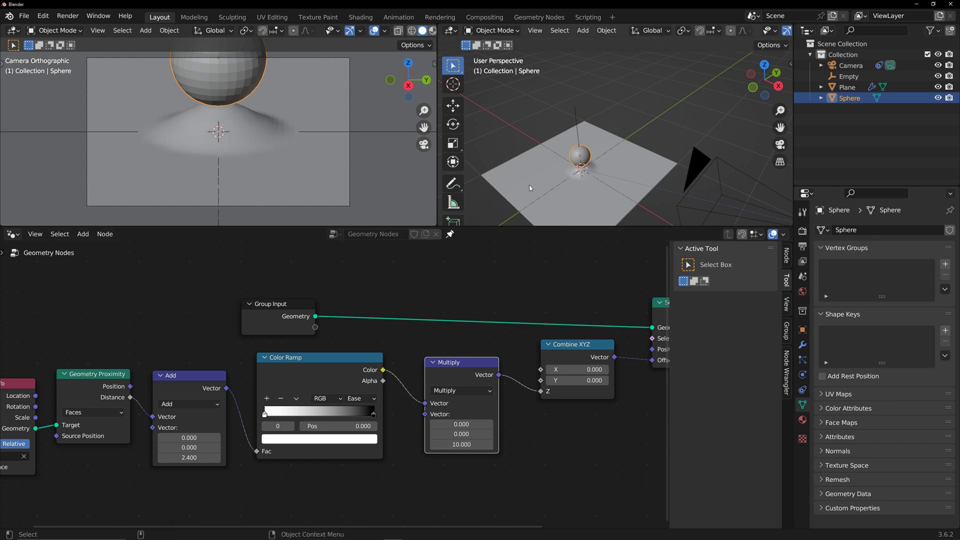
right_click(493, 184)
click(492, 184)
click(490, 154)
scroll(334, 383, down, 3)
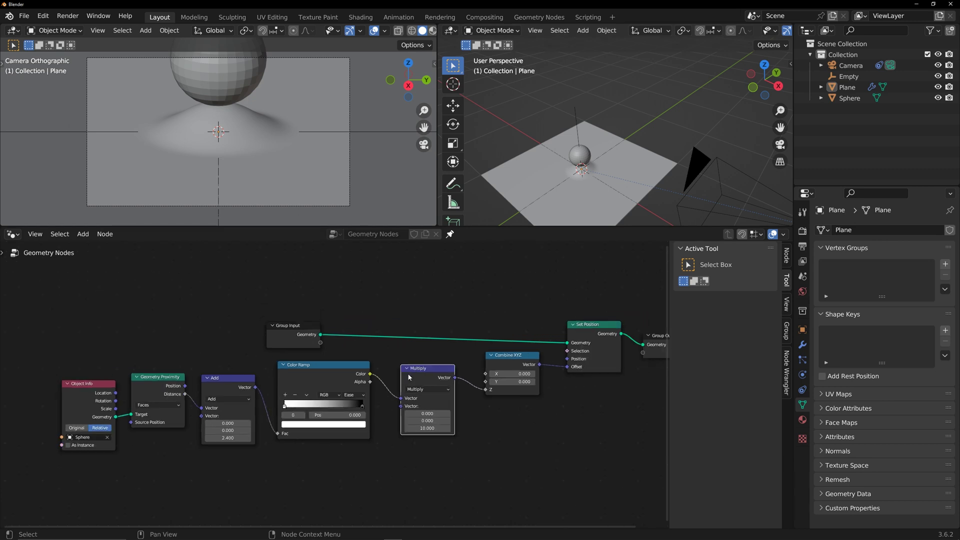
drag(89, 370, 523, 419)
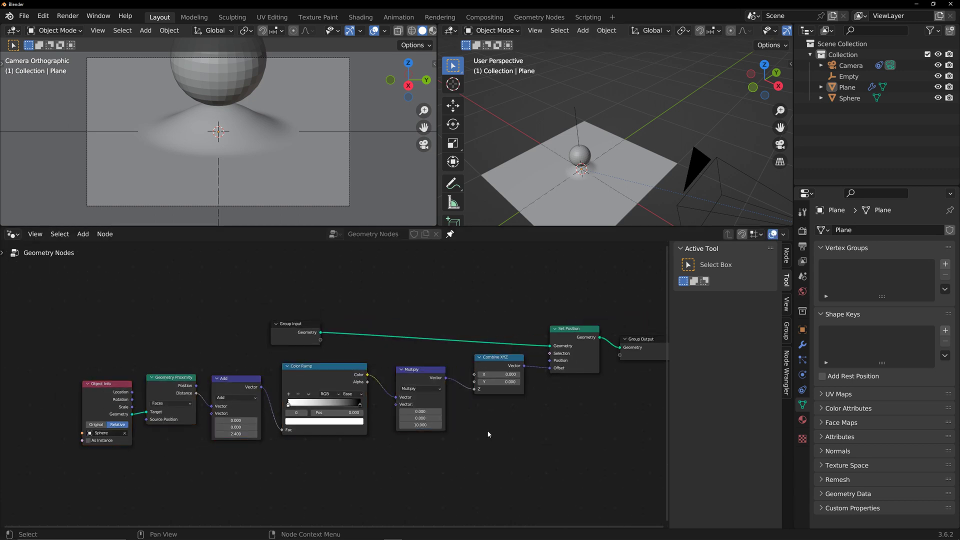
middle_drag(411, 457, 438, 435)
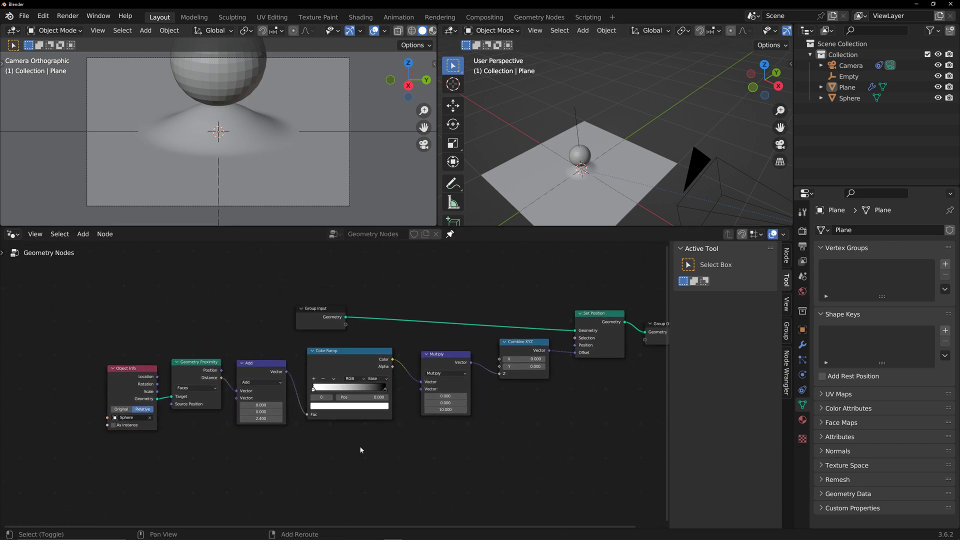
Add a Wave Texture node below the Color Ramp in the geometry node tree
key(shift+a)
mouse_move(329, 320)
text(wave)
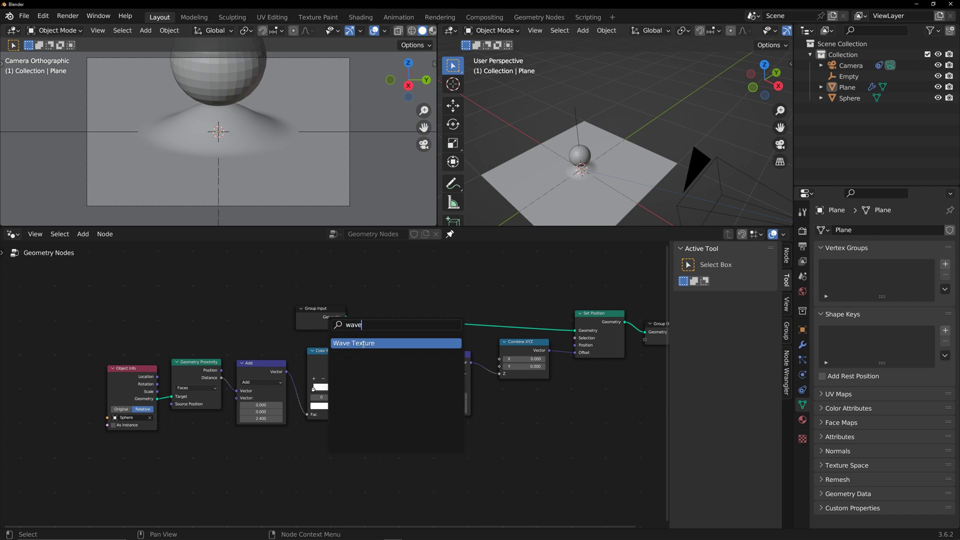
click(363, 343)
click(355, 450)
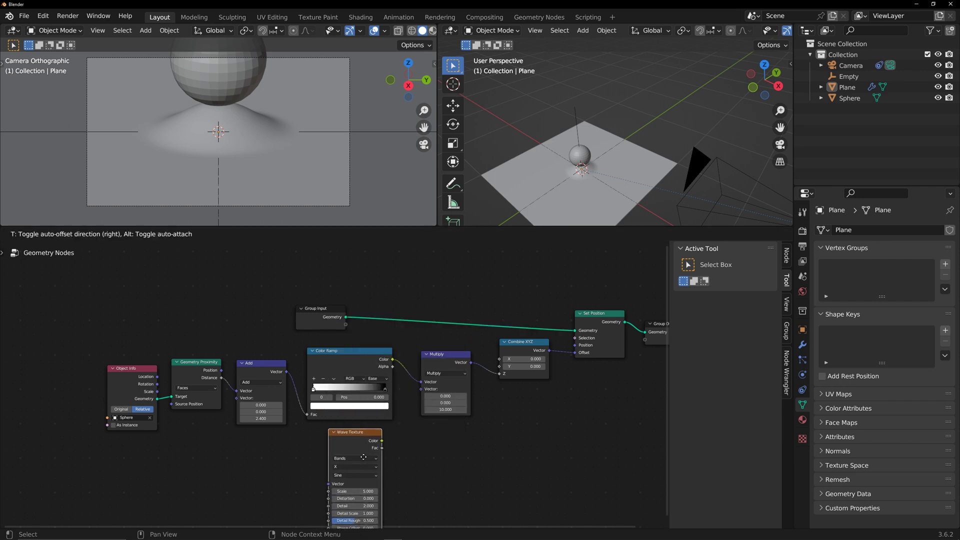
Create a new material for the plane in the Shader Editor
click(537, 200)
click(13, 234)
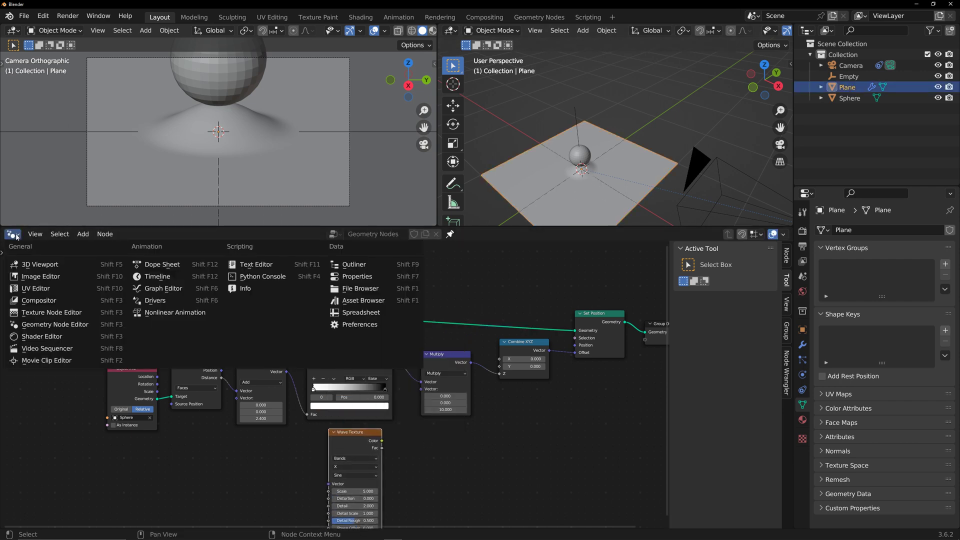
click(42, 337)
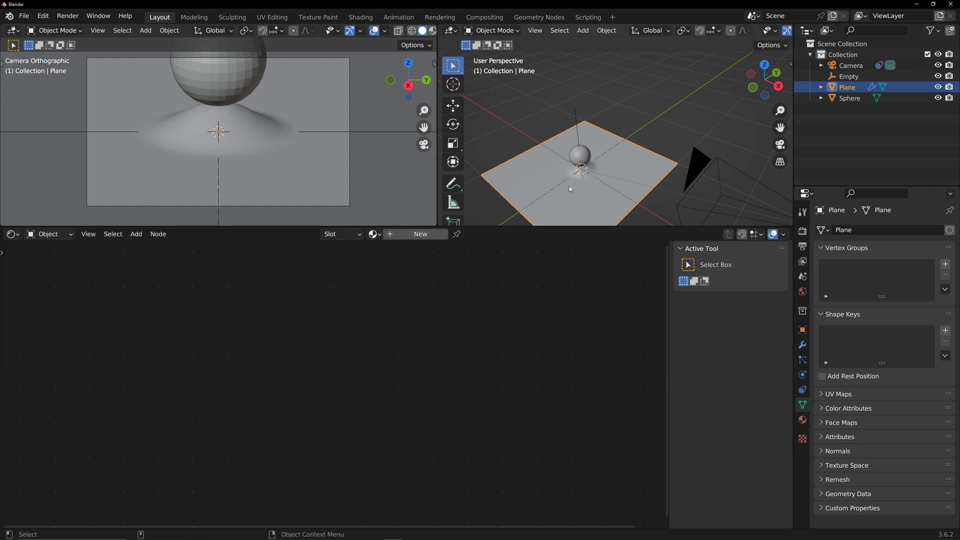
click(415, 234)
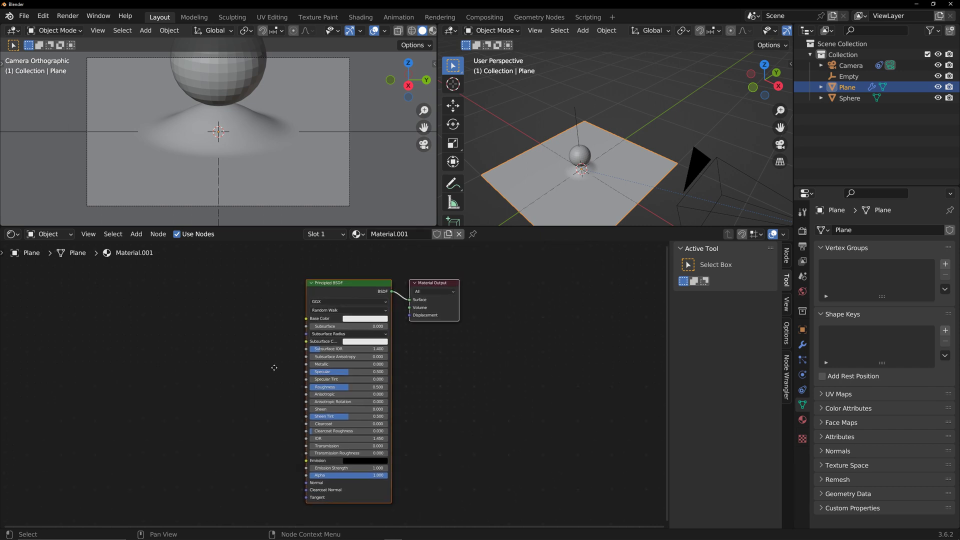
click(494, 347)
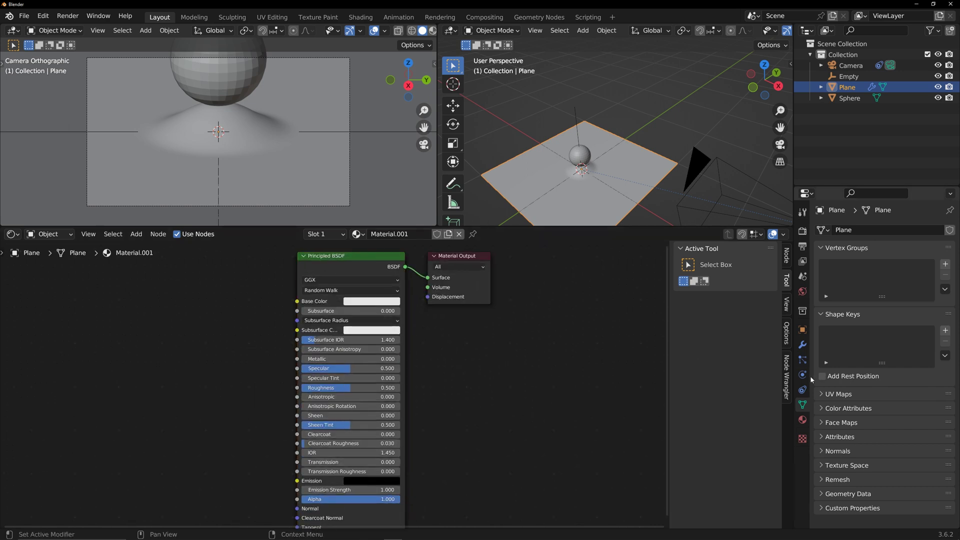
Add a color attribute named Color to the plane's mesh, with Vertex domain and Color data type
click(826, 409)
click(945, 425)
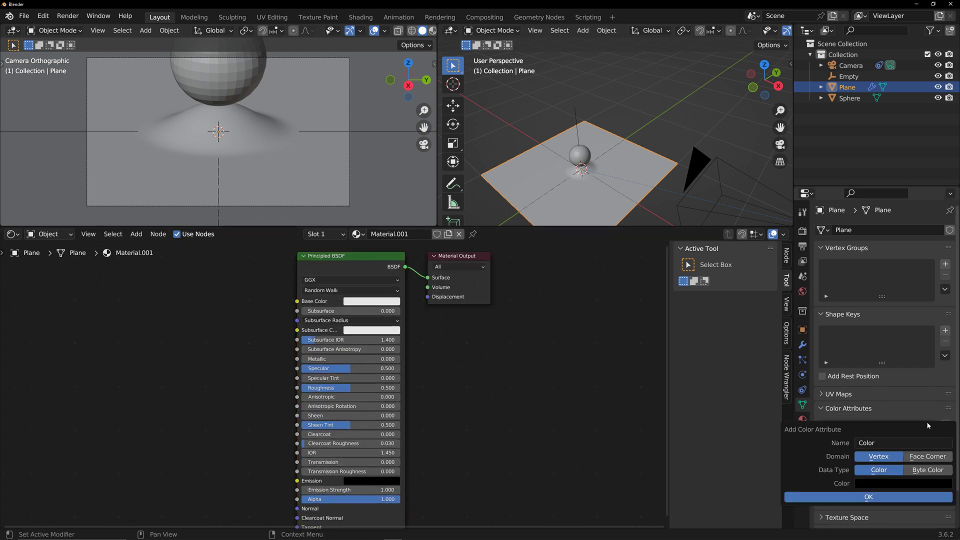
click(864, 496)
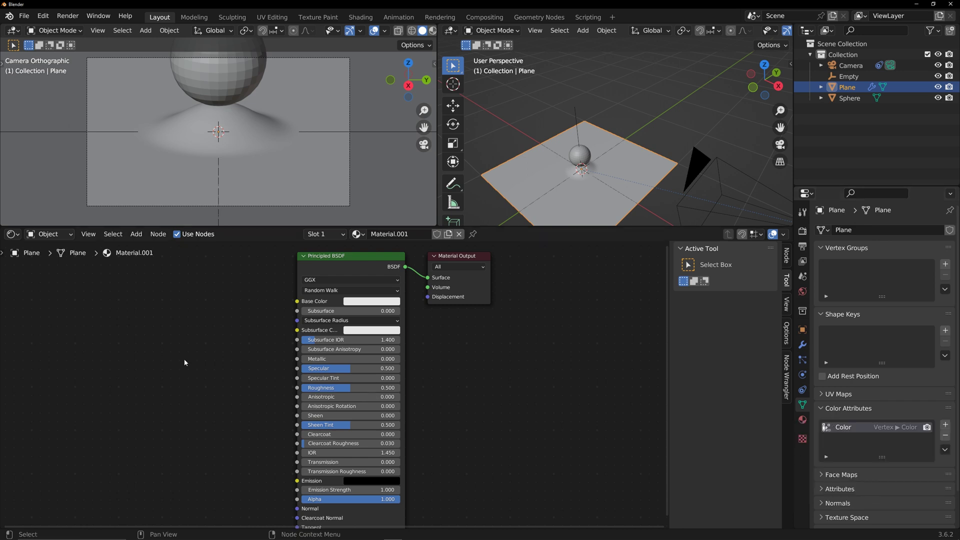
Add an Attribute node for the plane's Color attribute beside the Principled BSDF in the material
key(shift+a)
mouse_move(172, 375)
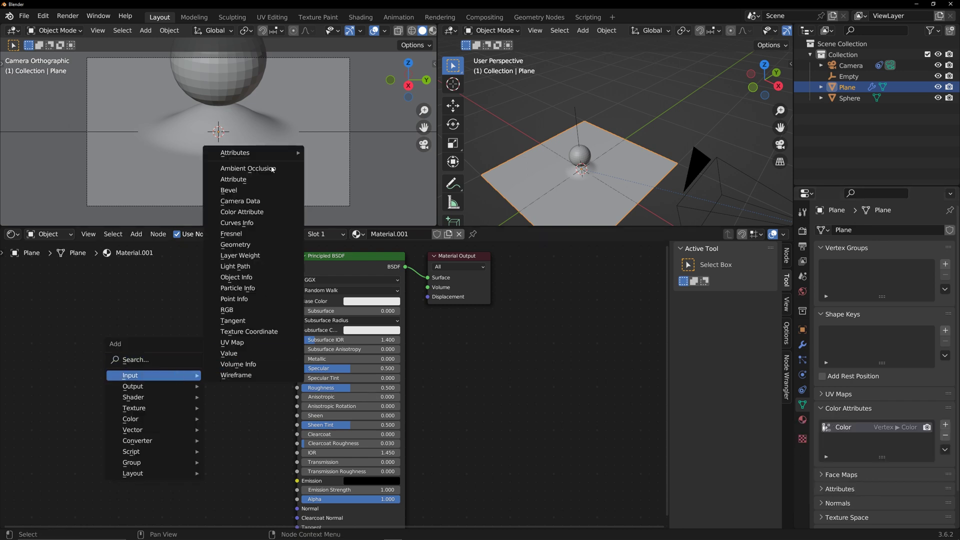
mouse_move(267, 153)
click(329, 218)
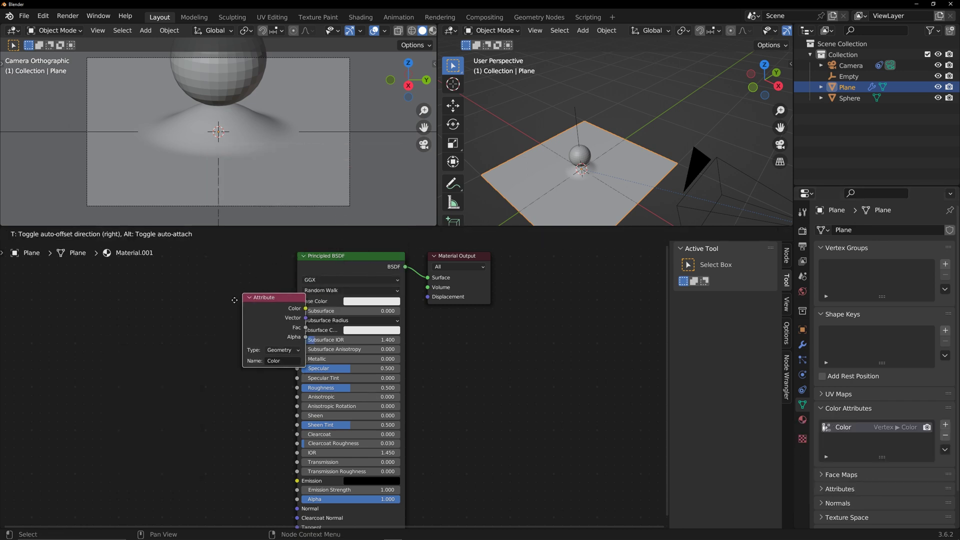
click(230, 320)
Delete the Principled BSDF and link the Attribute node's Color output to the Material Output's Surface
drag(267, 258, 345, 298)
key(Delete)
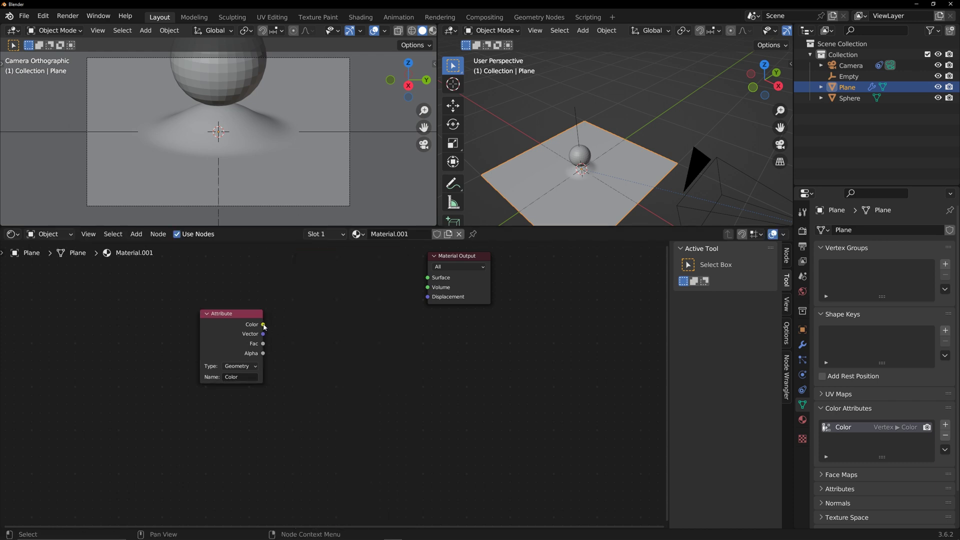
drag(263, 325, 420, 285)
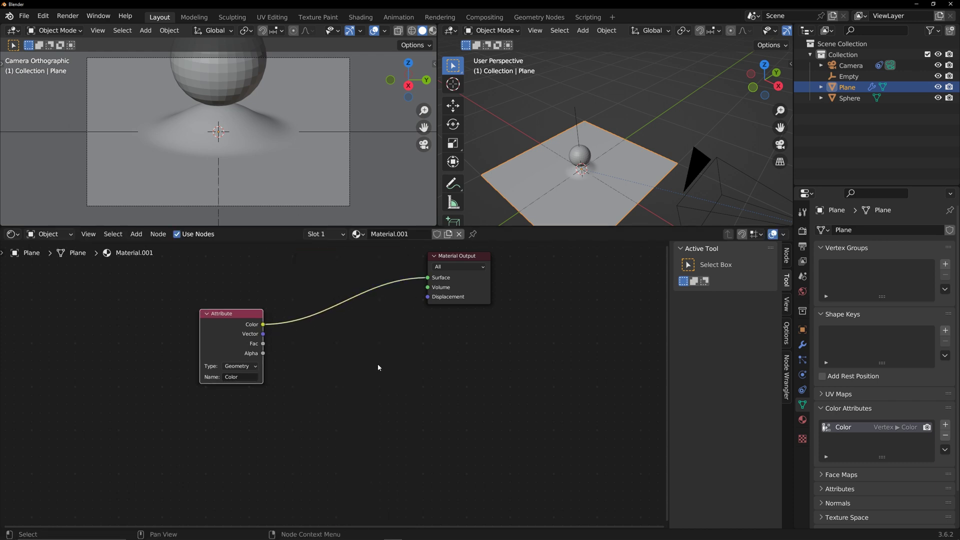
middle_drag(429, 321, 482, 357)
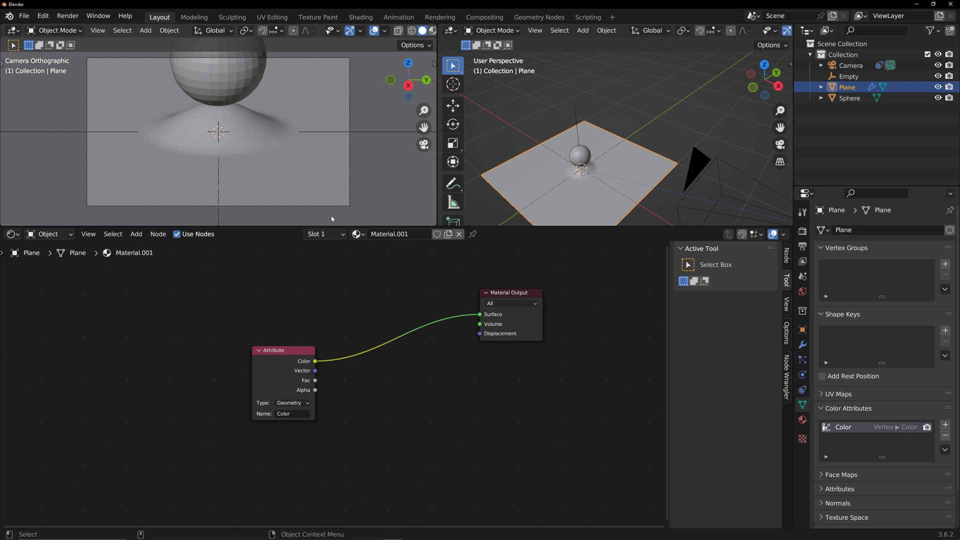
Back in the Geometry Node Editor, add a Float group output named VertexColor and shift the Group Output node away from Set Position
click(11, 234)
click(45, 325)
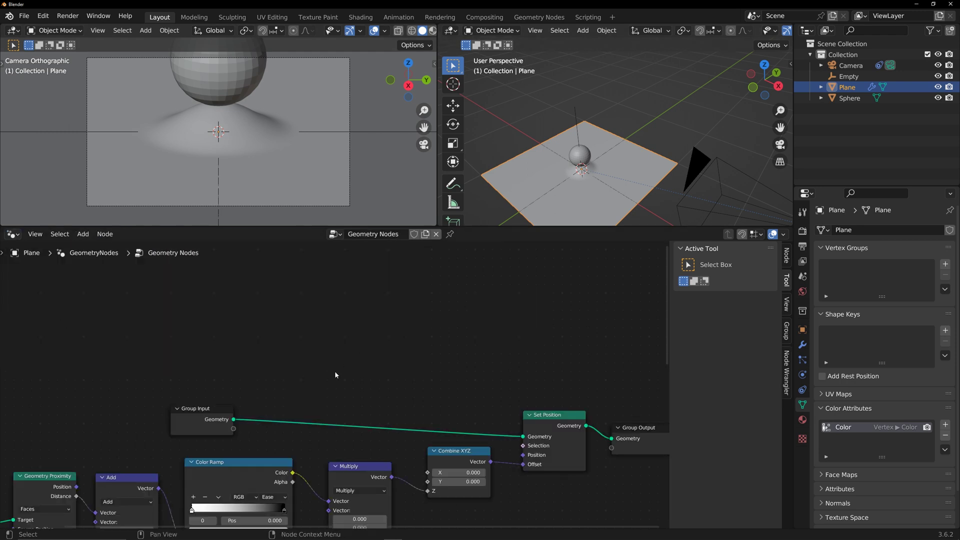
middle_drag(335, 375, 192, 249)
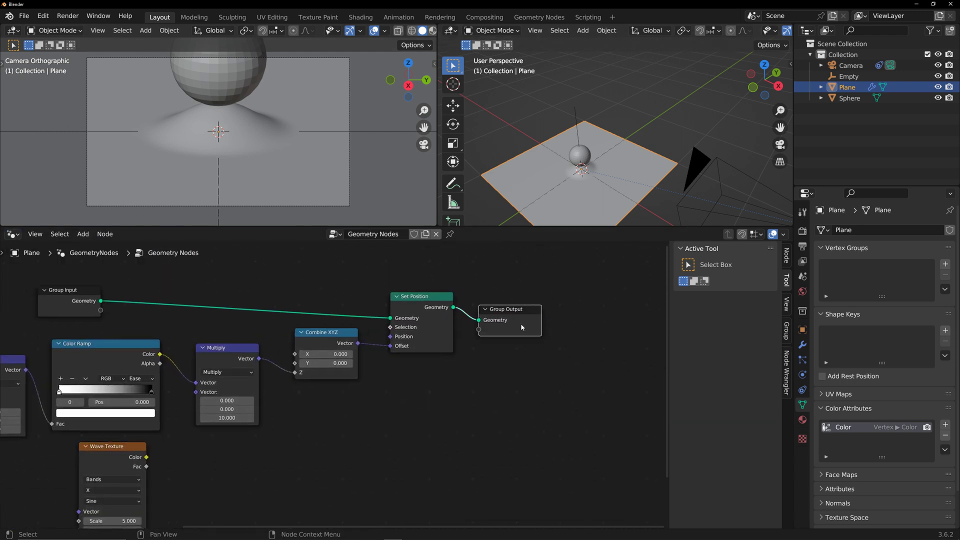
click(787, 331)
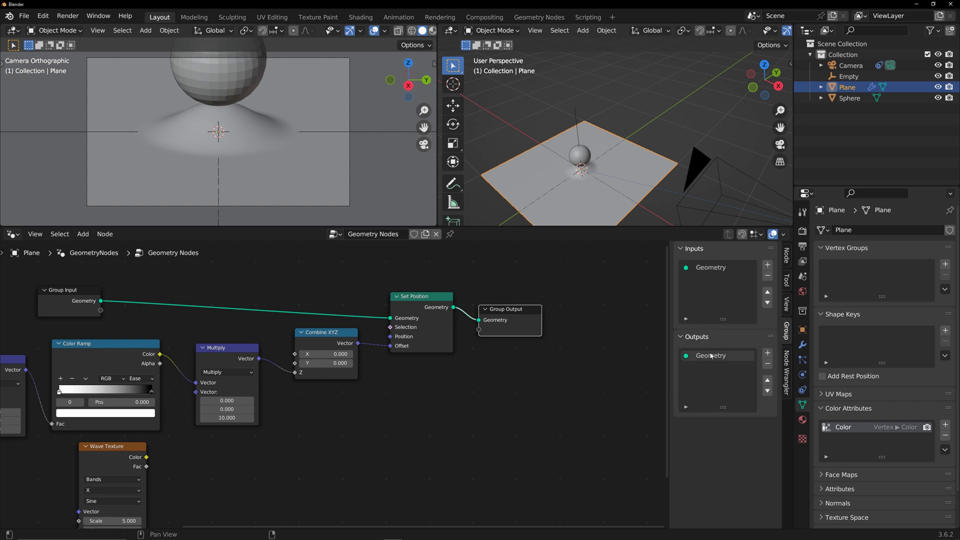
click(768, 353)
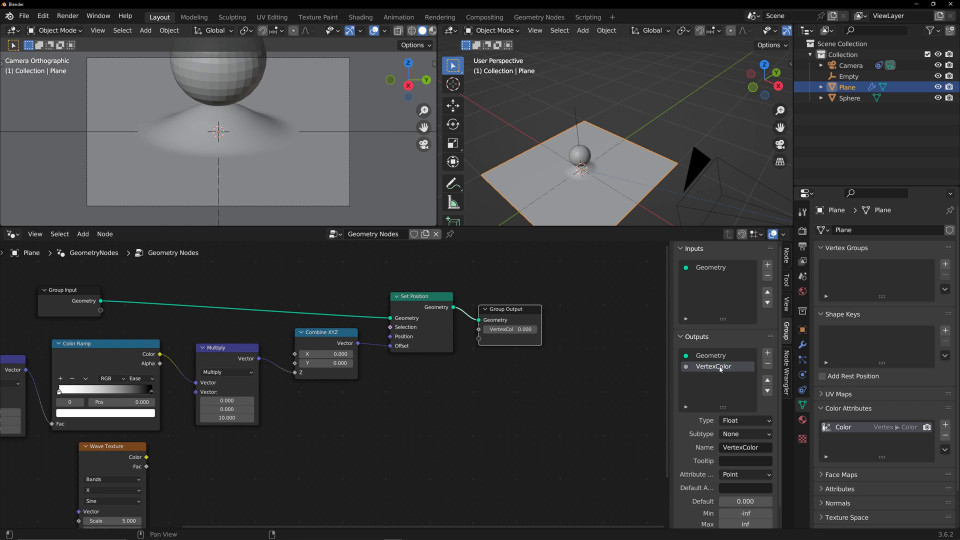
drag(522, 312, 562, 309)
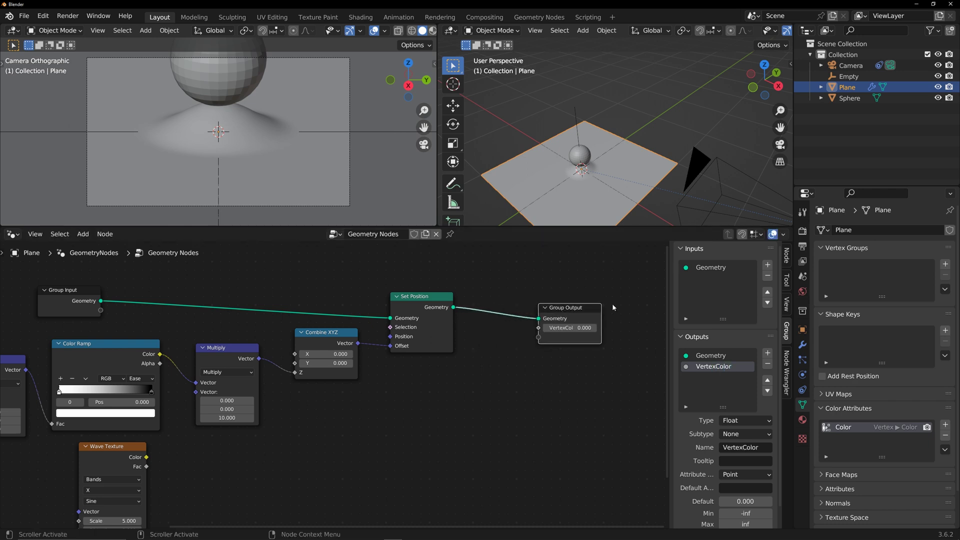
Assign the modifier's VertexColor output attribute to Color and link Combine XYZ's Vector to the Group Output's VertexColor
click(802, 344)
click(828, 283)
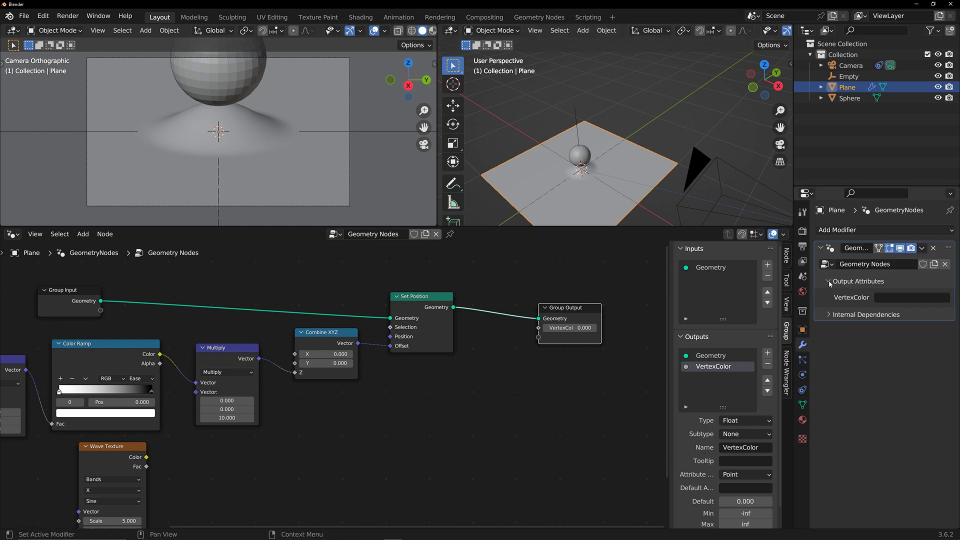
click(888, 298)
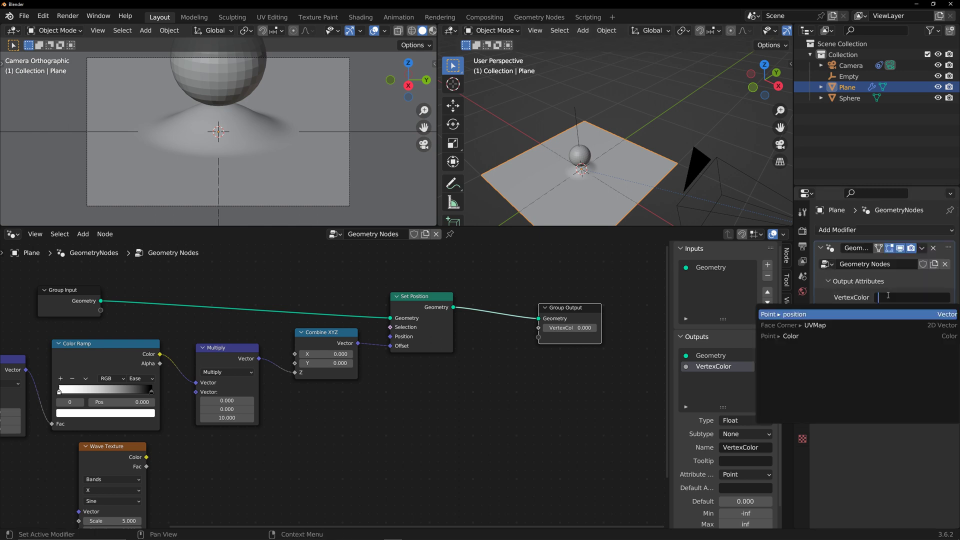
click(803, 338)
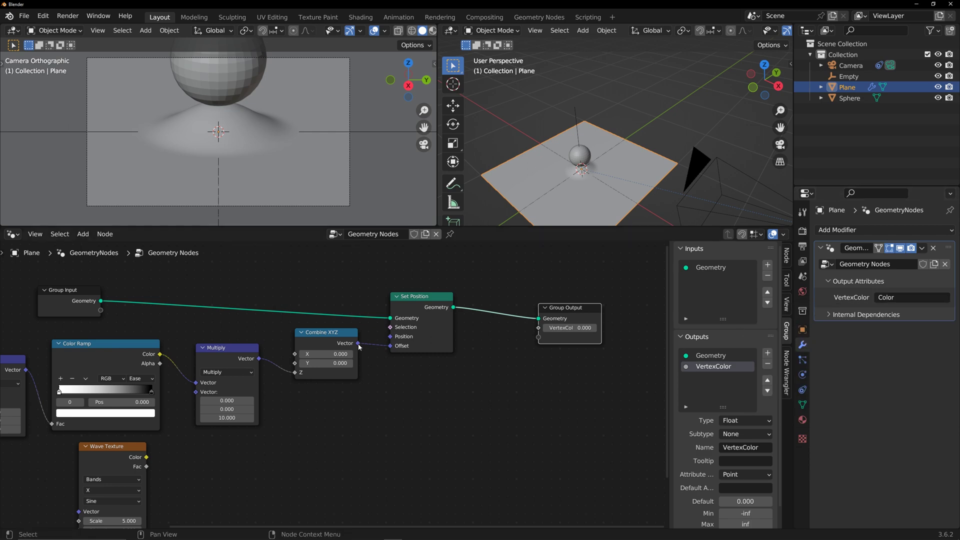
drag(358, 344, 539, 328)
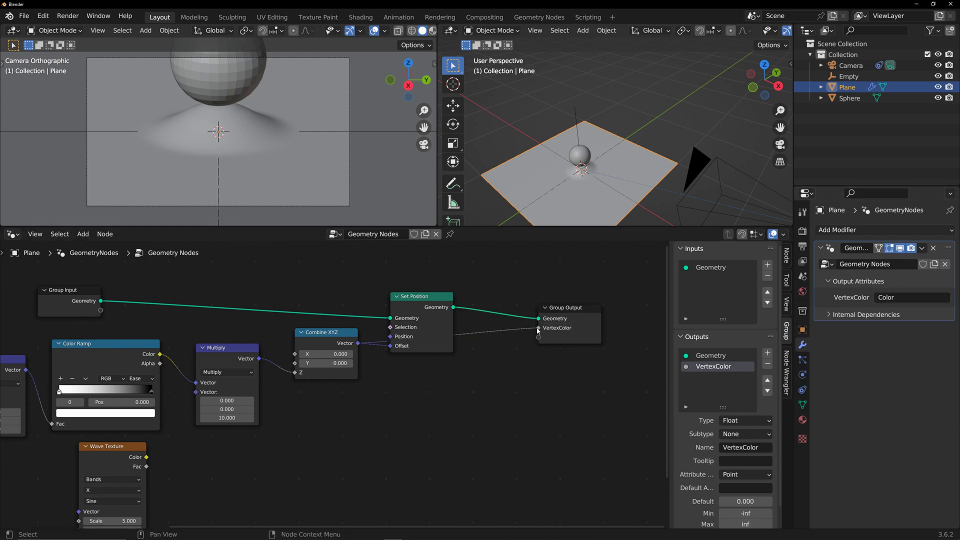
scroll(422, 30, down, 2)
Display the camera view in Material Preview shading and raise the sphere slightly along Z
click(406, 32)
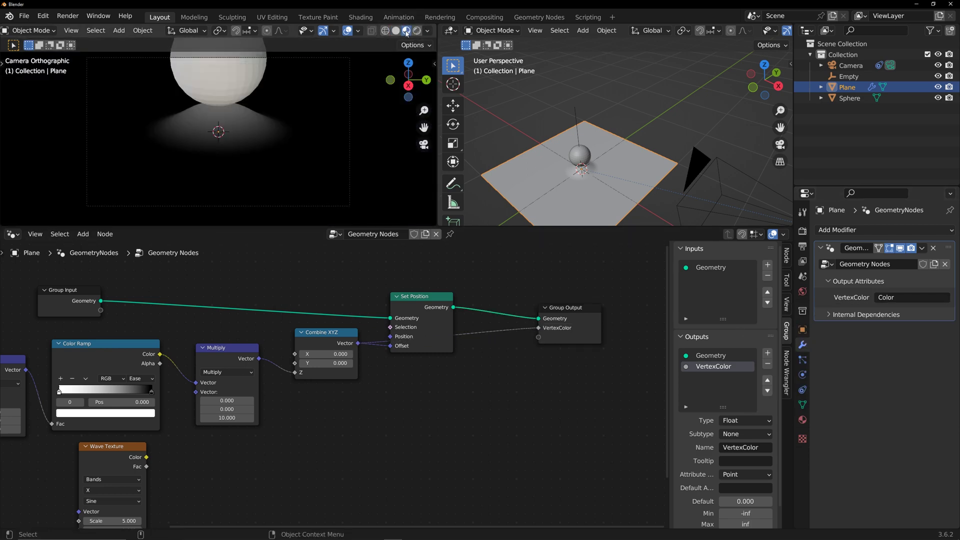
click(579, 156)
key(g)
key(z)
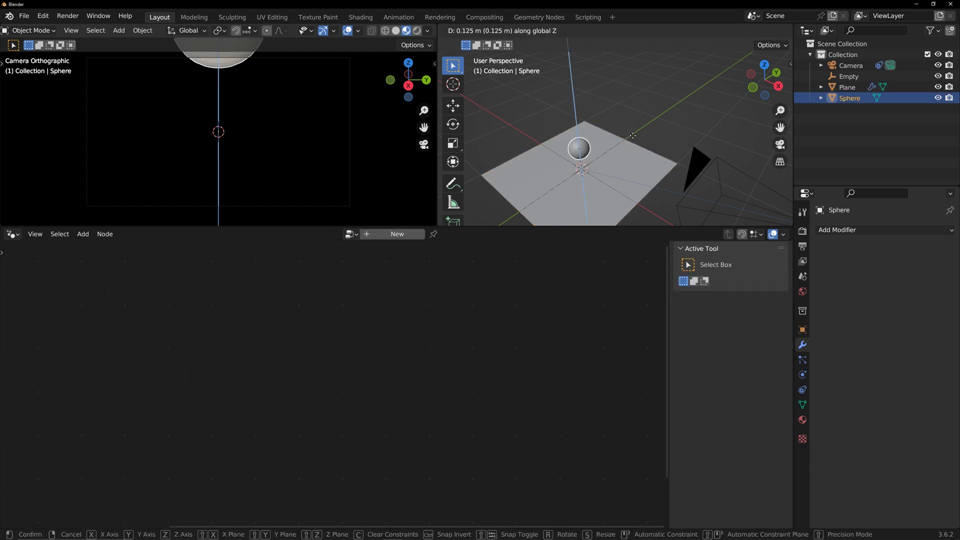
click(633, 142)
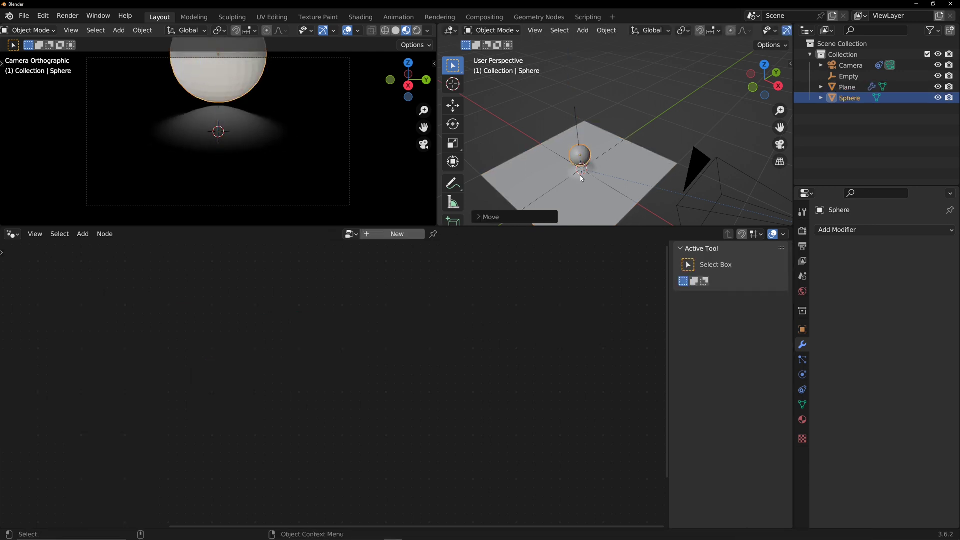
Reselect the plane and bring the Multiply and Combine XYZ nodes closer to the Color Ramp
click(580, 175)
middle_drag(267, 424, 500, 382)
scroll(414, 402, down, 2)
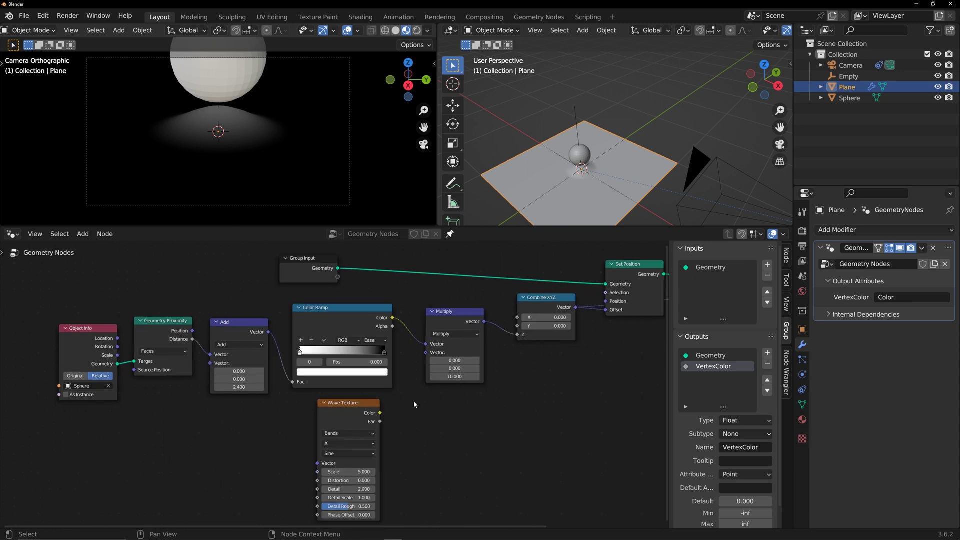
drag(440, 322, 281, 320)
key(l)
drag(527, 305, 358, 309)
Move Group Input and Set Position above the node chain and place Group Output lower down to free room
middle_drag(452, 326, 350, 368)
scroll(350, 367, down, 1)
drag(482, 328, 478, 285)
drag(219, 328, 402, 297)
drag(579, 341, 528, 400)
middle_drag(527, 400, 576, 342)
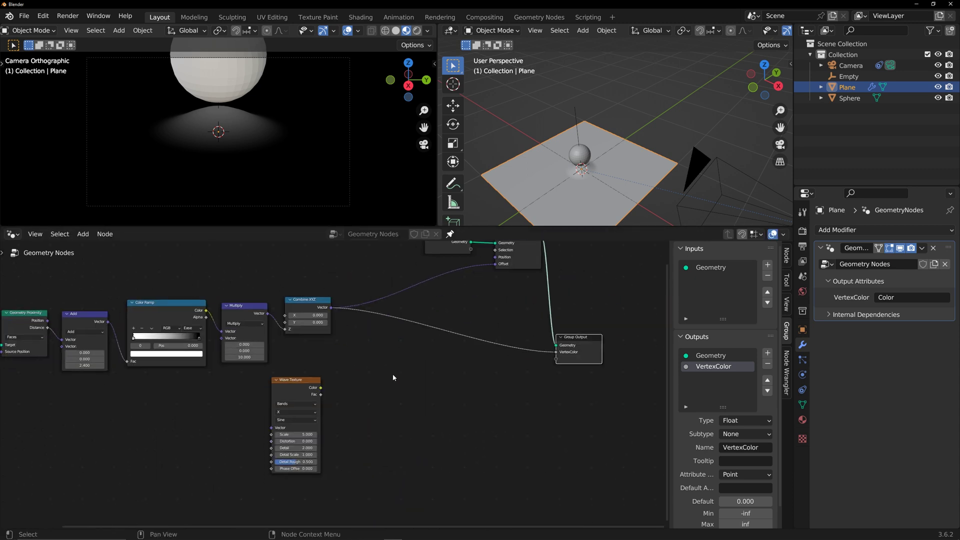
Nudge the Wave Texture below Combine XYZ and place an unconnected Vector Math node beside it
drag(305, 380, 320, 374)
key(shift+a)
click(384, 320)
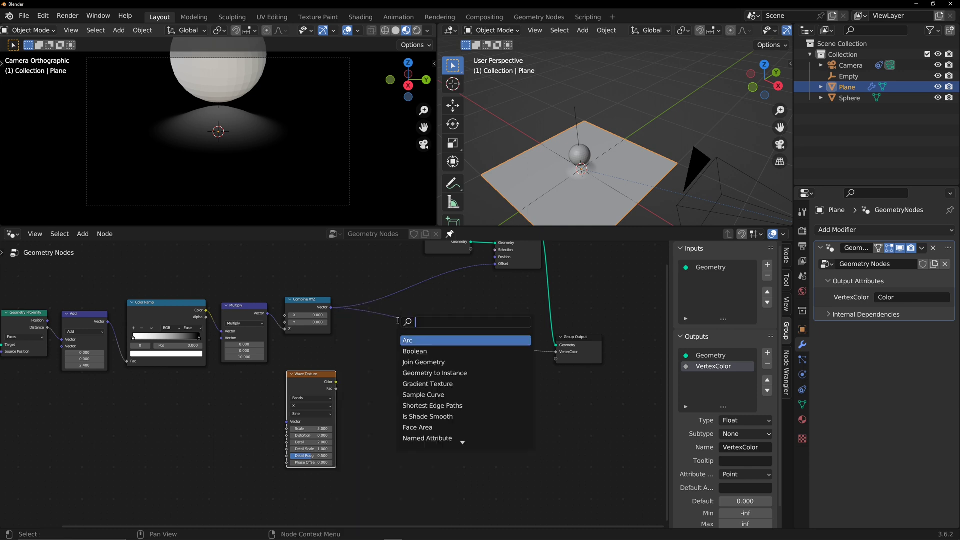
text(ve)
click(431, 351)
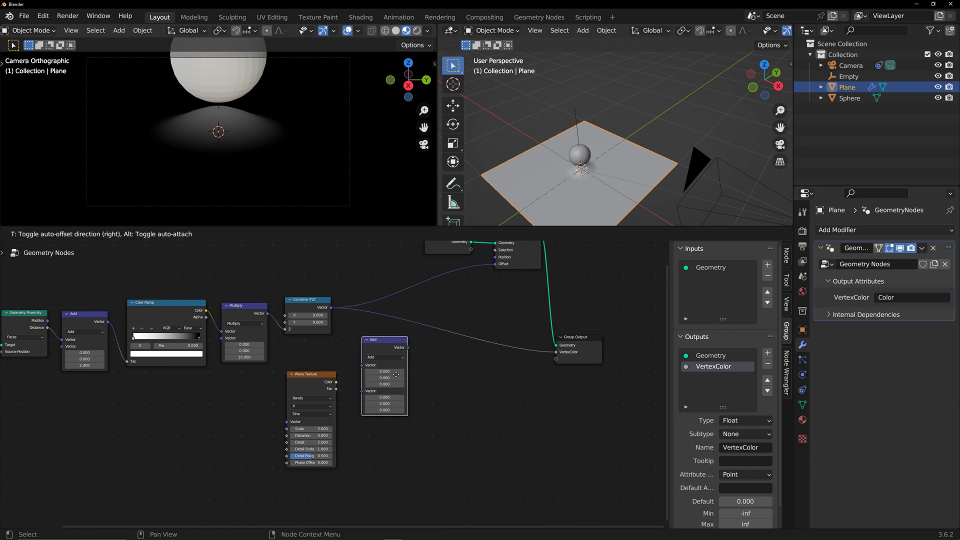
click(395, 350)
Link Combine XYZ's Vector and the Wave Texture's Color into the new Vector Math node and set it to Multiply
scroll(338, 330, up, 1)
drag(331, 287, 381, 353)
drag(337, 382, 381, 362)
click(408, 344)
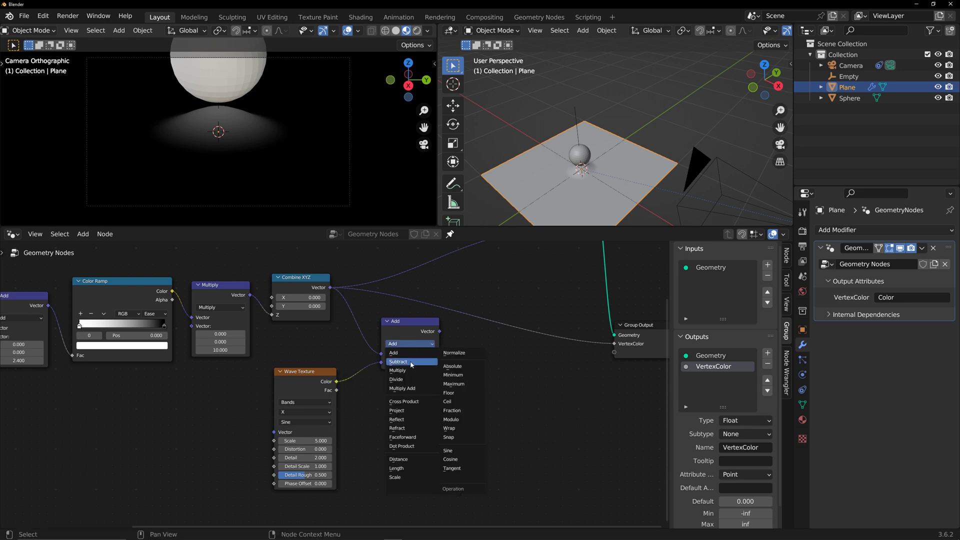
click(409, 368)
Link the new Multiply node's output to Set Position's Offset and the Group Output's VertexColor
middle_drag(468, 354, 383, 421)
drag(354, 399, 452, 300)
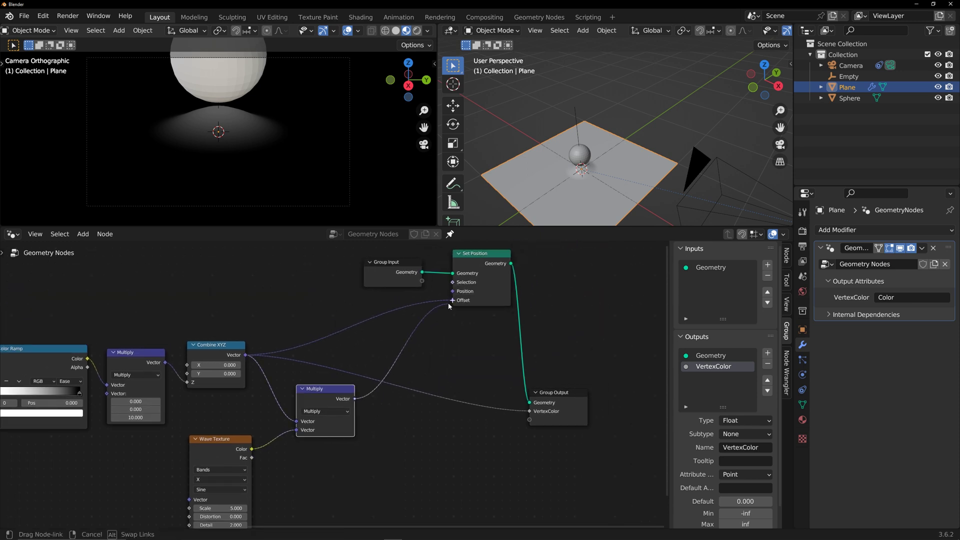
drag(354, 399, 529, 411)
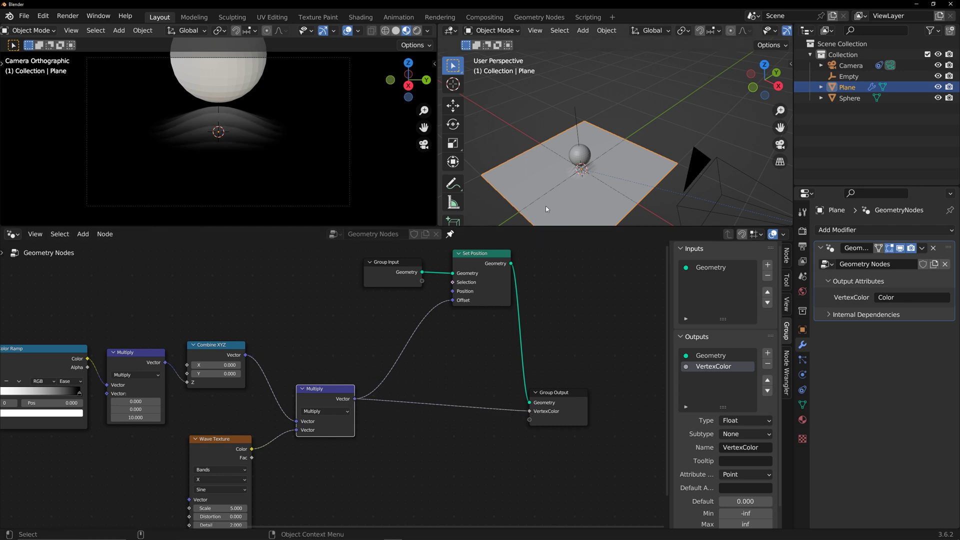
Examine the plane's displacement beneath the sphere up close in the perspective view
middle_drag(393, 349, 485, 281)
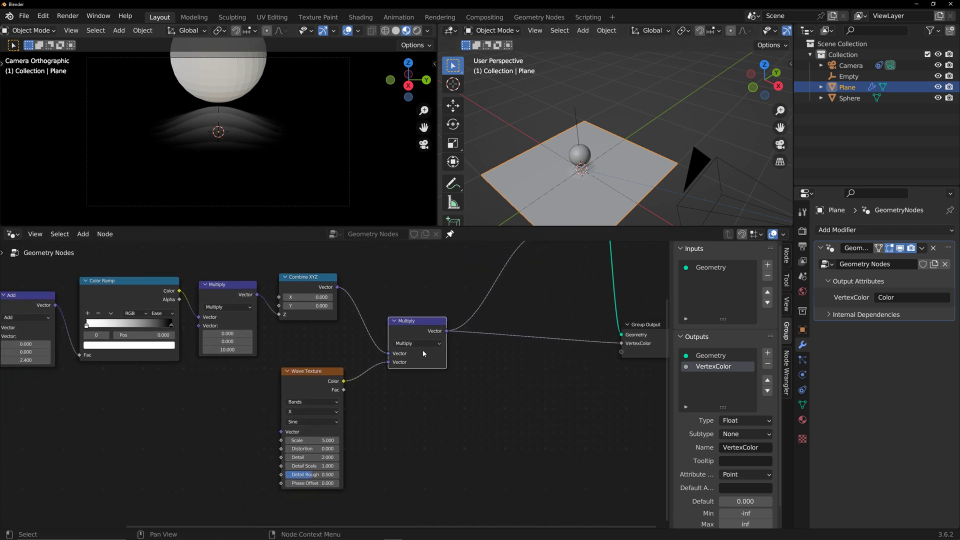
middle_drag(505, 195, 577, 153)
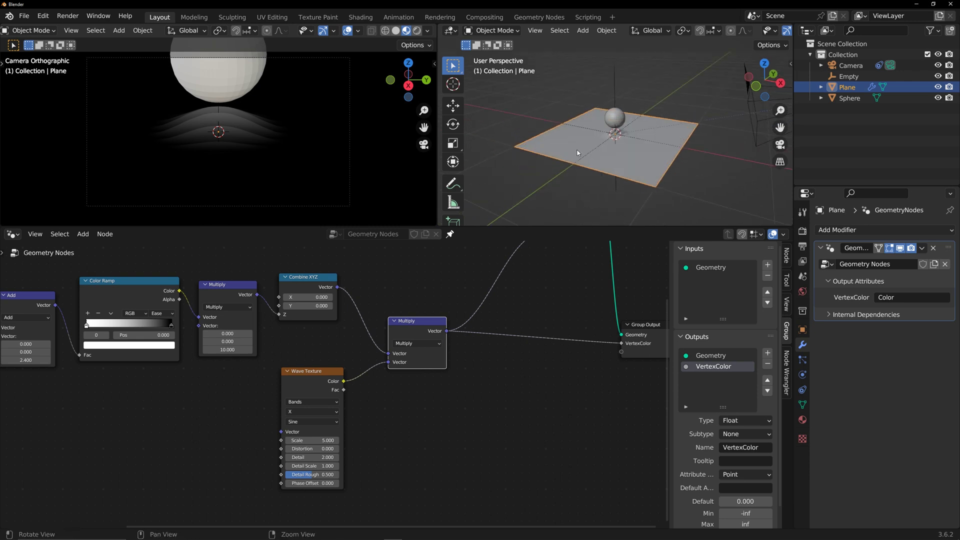
scroll(577, 151, up, 12)
scroll(675, 151, down, 4)
middle_drag(665, 160, 684, 172)
Add a Vector Rotate node and link its output to the Wave Texture's Vector input
middle_drag(215, 434, 269, 436)
key(shift+a)
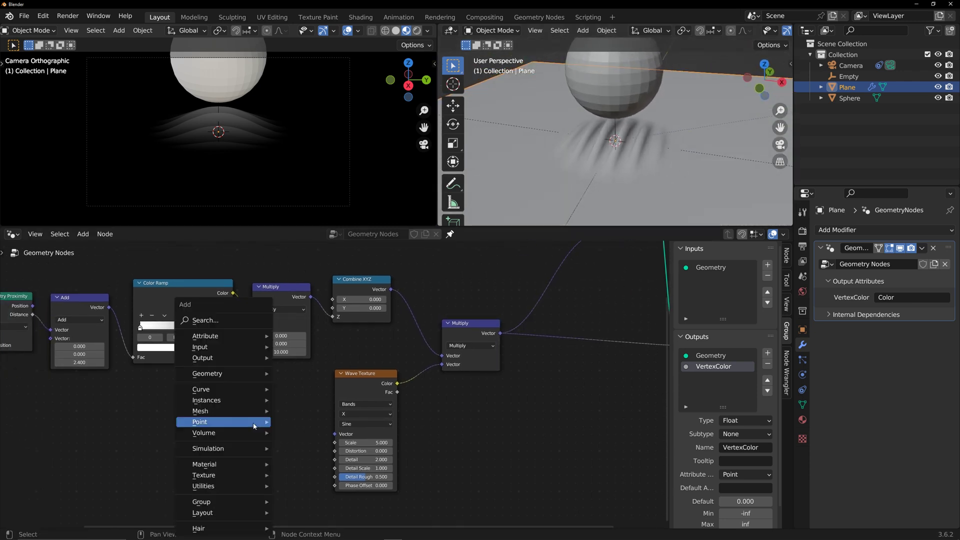
text(ro)
key(Down)
key(Down)
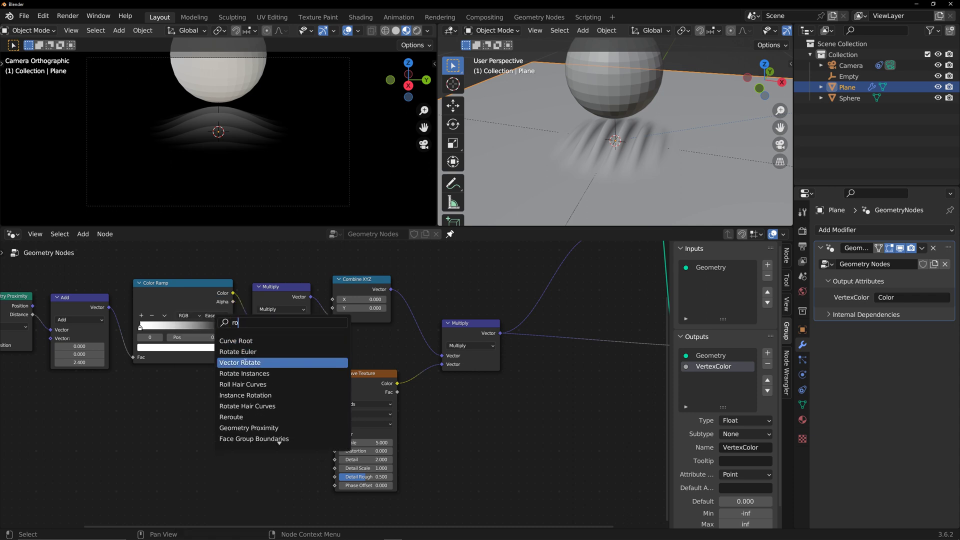
key(Return)
click(318, 429)
drag(317, 428, 336, 437)
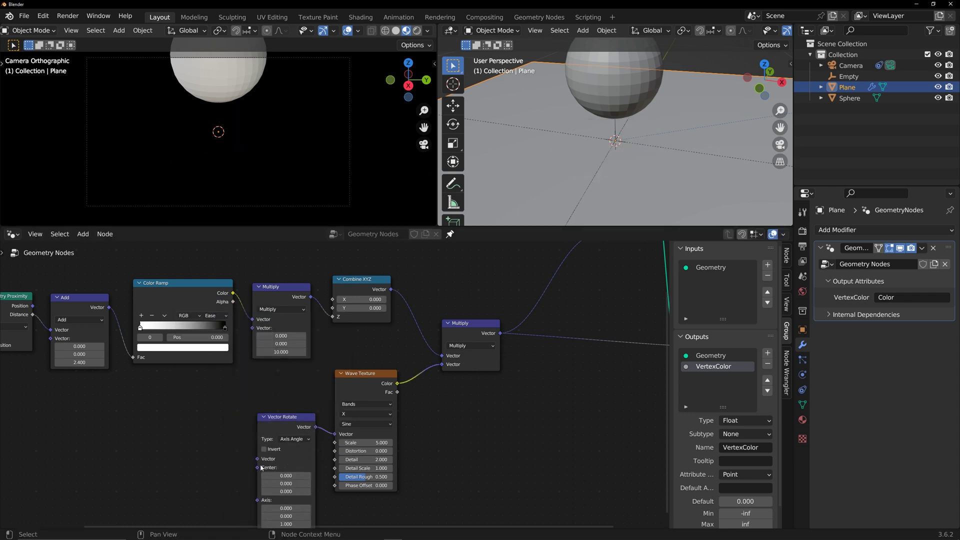
Feed a new Position node into Vector Rotate's Vector input and set the rotation angle to about -38.3°
drag(257, 459, 150, 408)
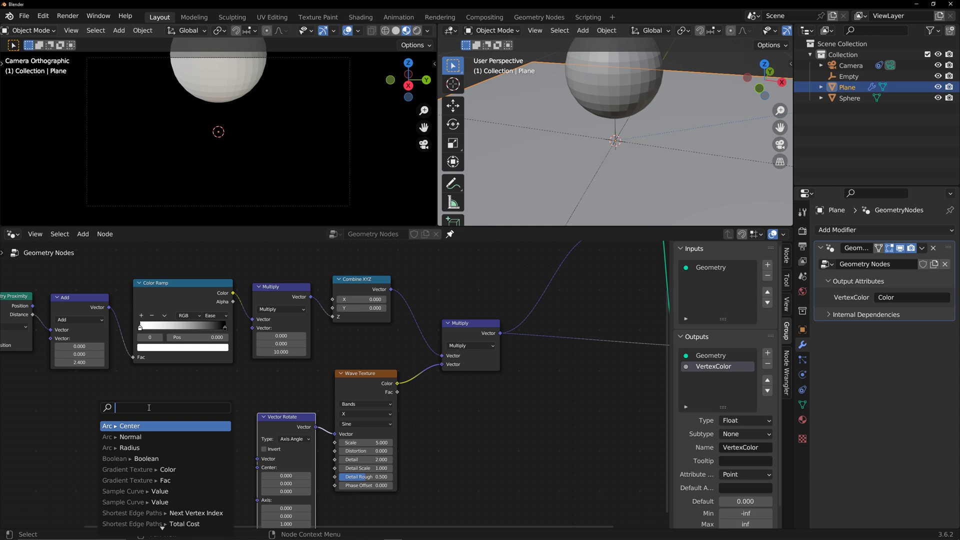
text(po)
click(151, 426)
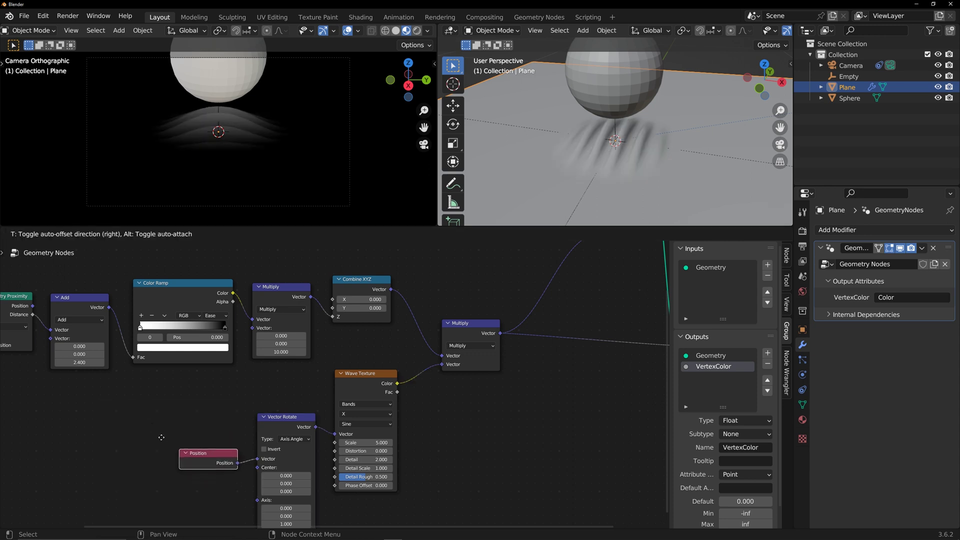
click(156, 434)
middle_drag(218, 484, 185, 409)
drag(253, 459, 228, 458)
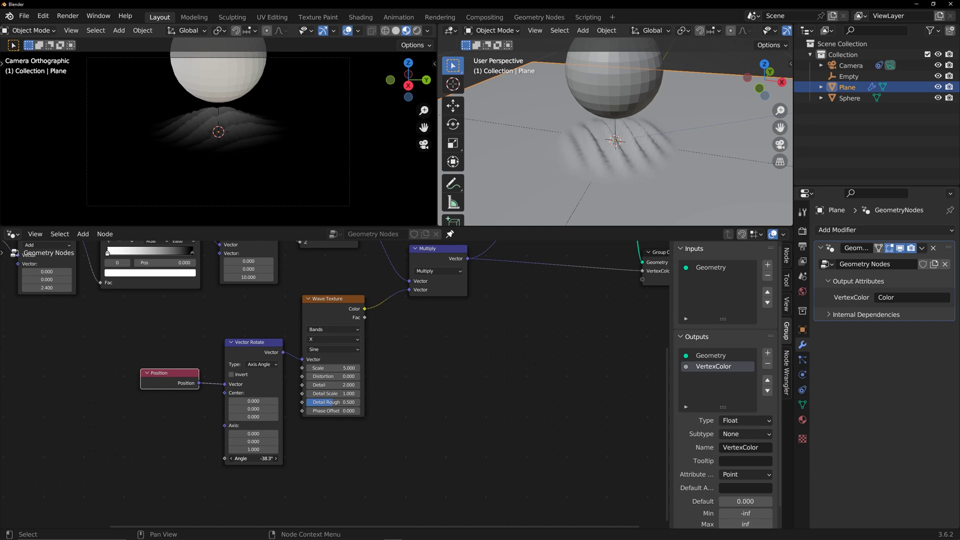
Subdivide the plane's mesh in Edit Mode and return to Object Mode
key(Tab)
right_click(611, 172)
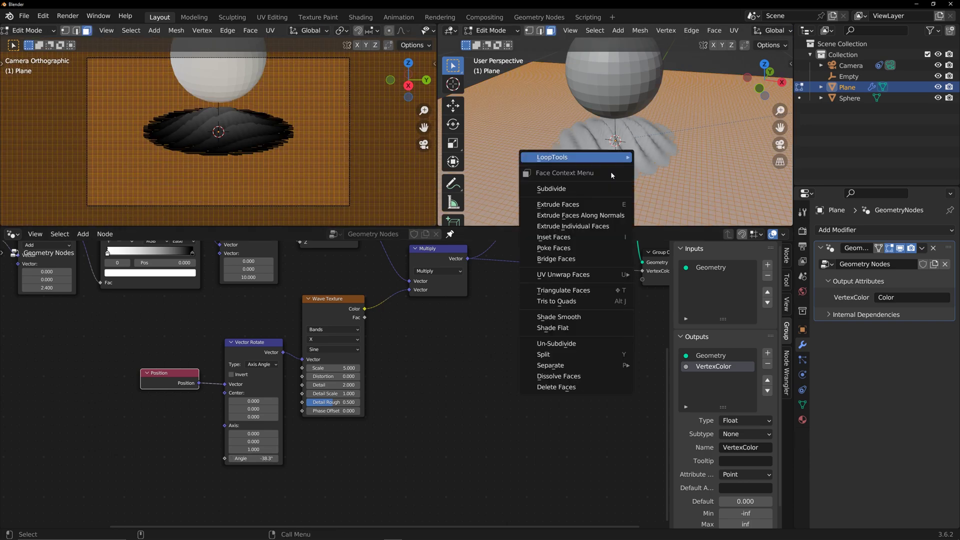
click(582, 190)
key(Tab)
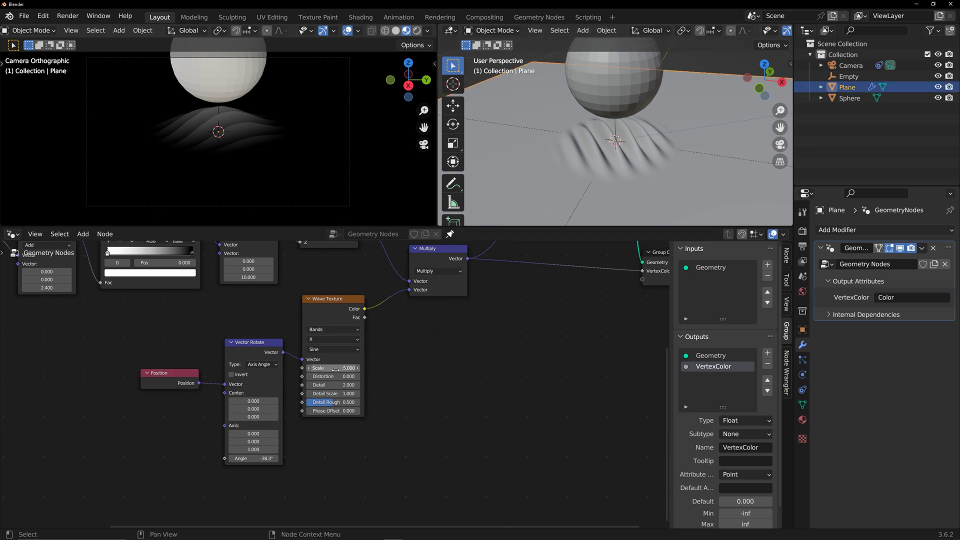
Set the Wave Texture's scale to 0.7 and distortion to 39.8, and turn the Vector Rotate angle to about -105°
drag(335, 368, 315, 368)
middle_drag(320, 375, 326, 414)
drag(340, 416, 320, 408)
drag(265, 498, 235, 498)
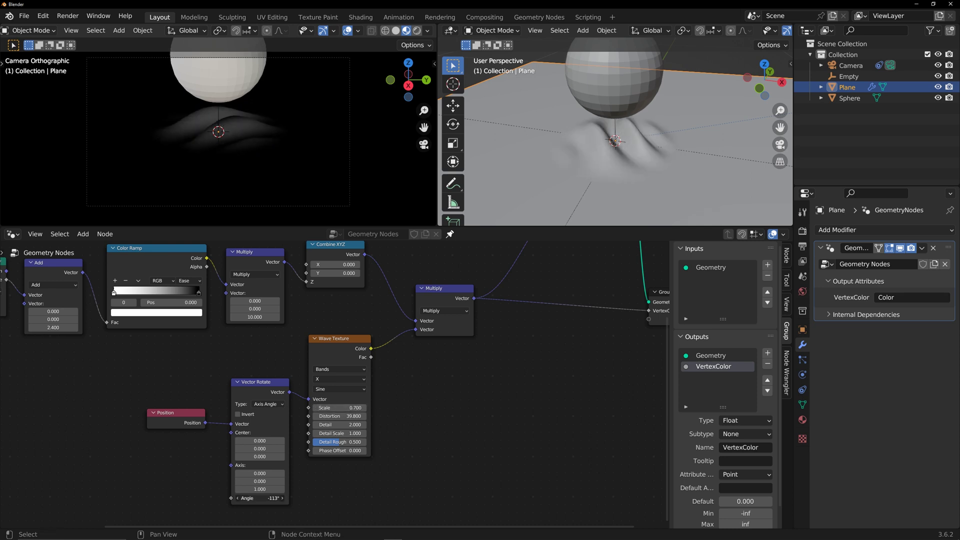
Set the Multiply node's Z to 10.56 and the Add node's Z to 2.38, and lower the Wave Texture's scale to 0.6
drag(254, 317, 263, 317)
middle_drag(189, 331, 360, 392)
drag(225, 388, 218, 389)
middle_drag(217, 388, 22, 335)
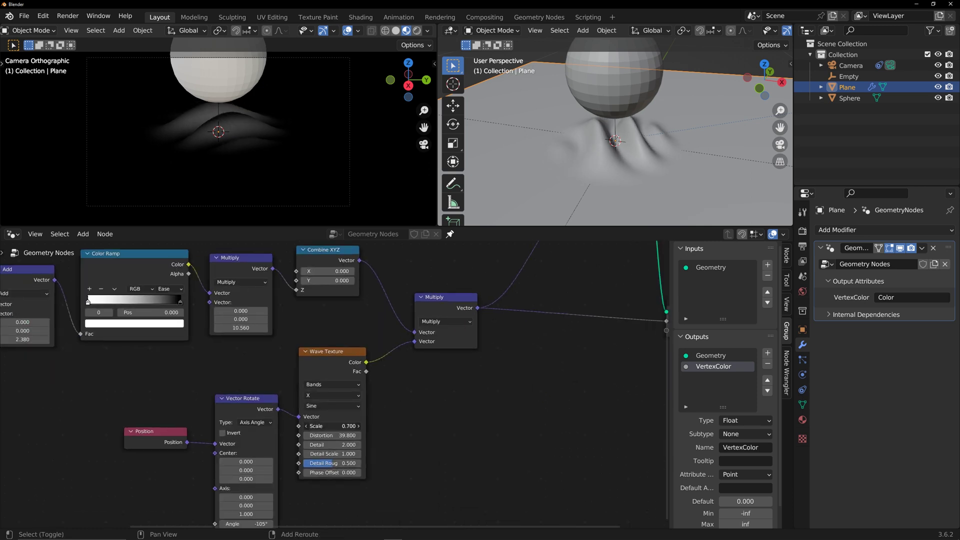
shift+drag(25, 339, 30, 339)
shift+drag(330, 426, 320, 426)
scroll(235, 367, down, 2)
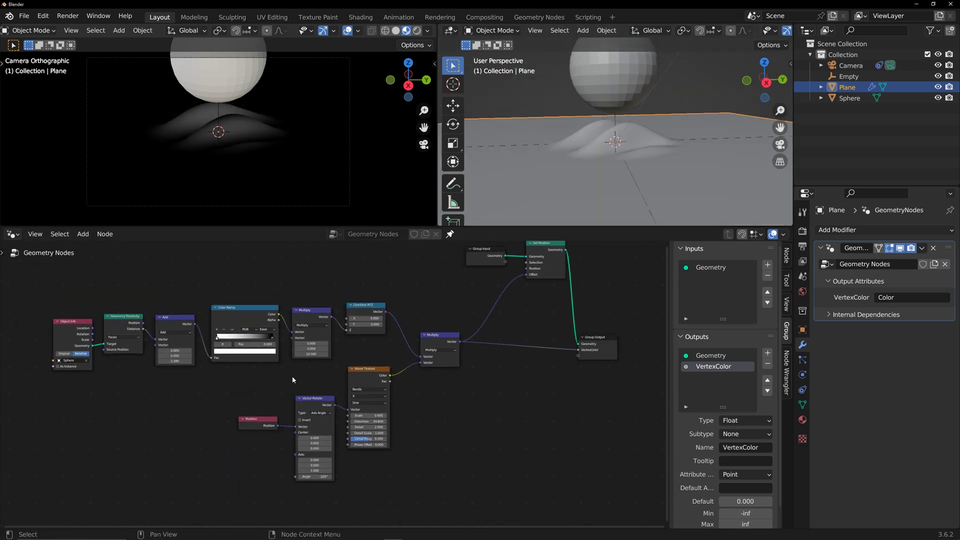
middle_drag(565, 180, 596, 187)
scroll(441, 404, down, 1)
Raise the Add-to-Combine XYZ chain, link Geometry Proximity's Distance to VertexColor, and move the final Multiply node clear of that link
drag(195, 320, 415, 385)
key(g)
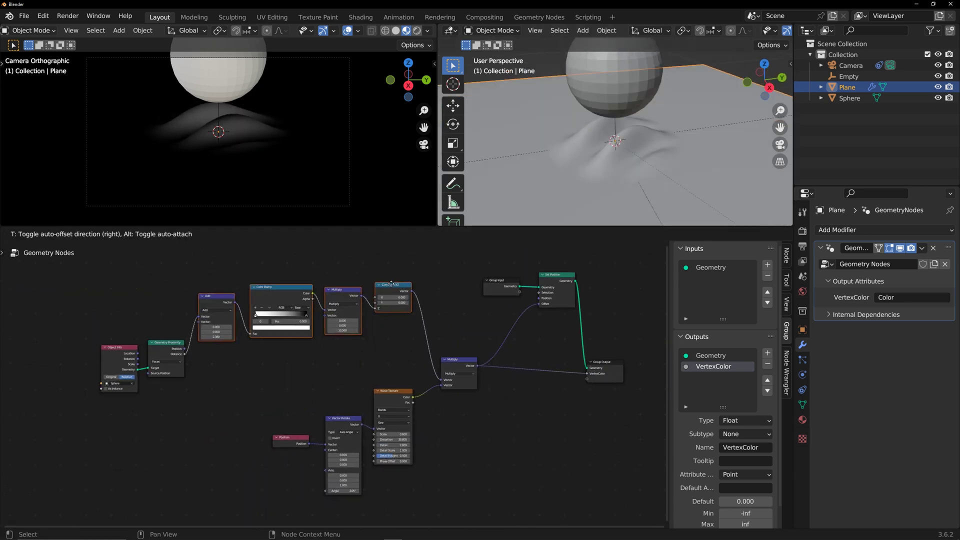
click(239, 386)
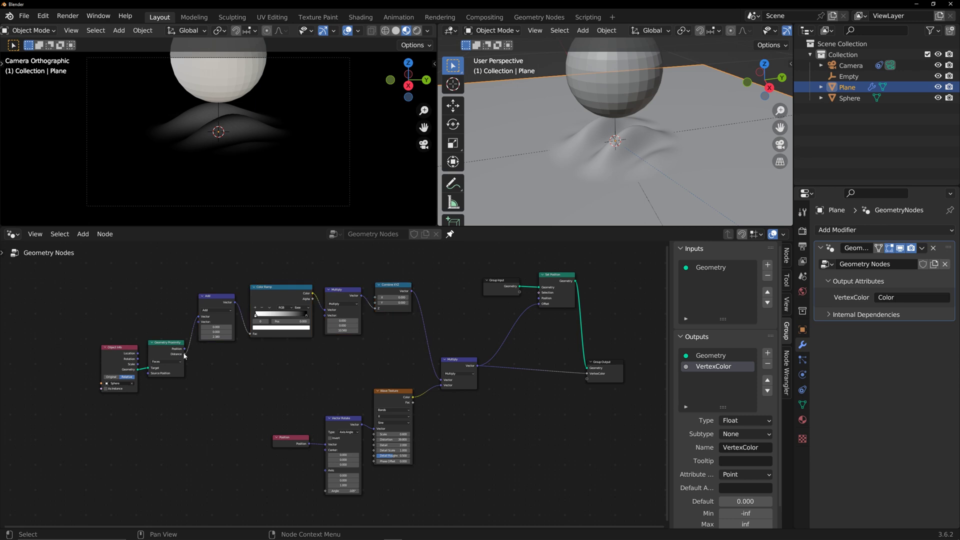
drag(185, 354, 587, 373)
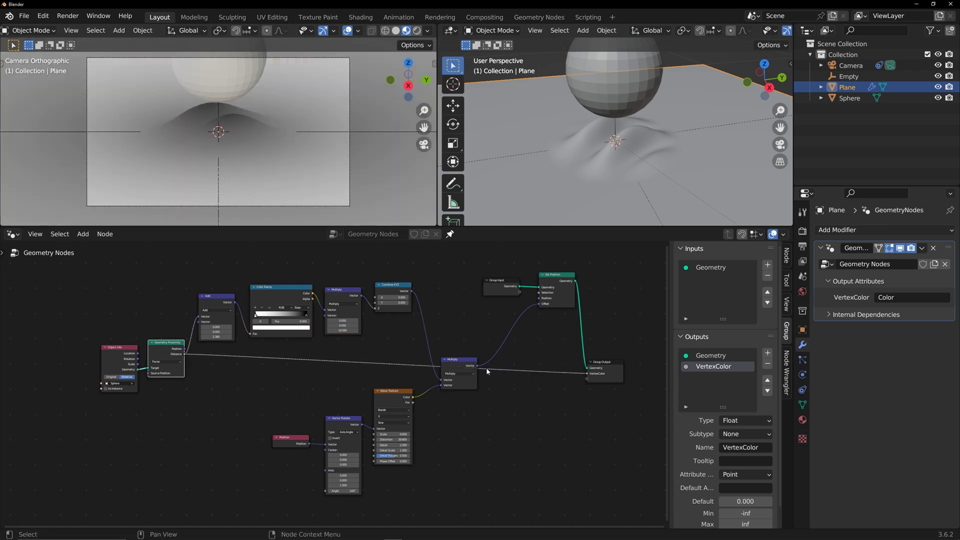
drag(465, 372, 457, 396)
click(624, 84)
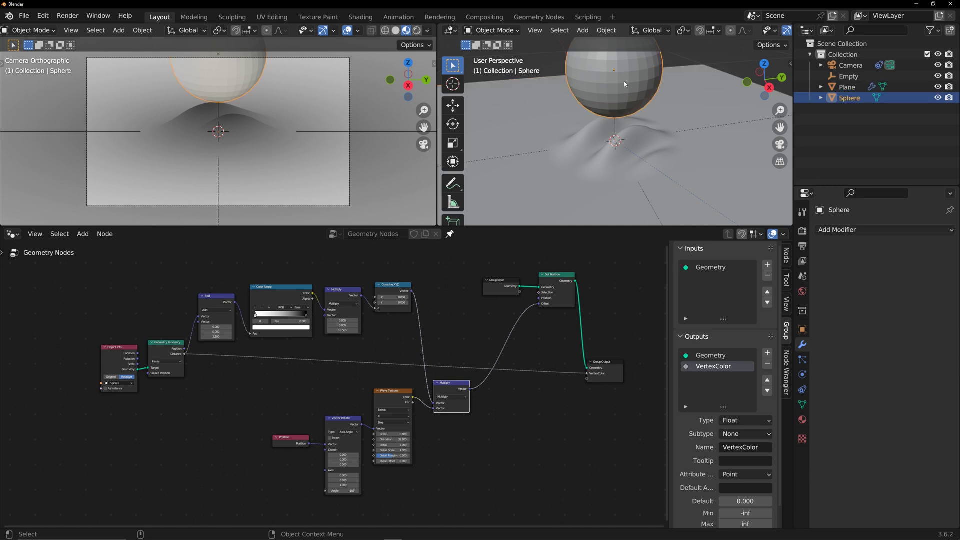
key(g)
key(z)
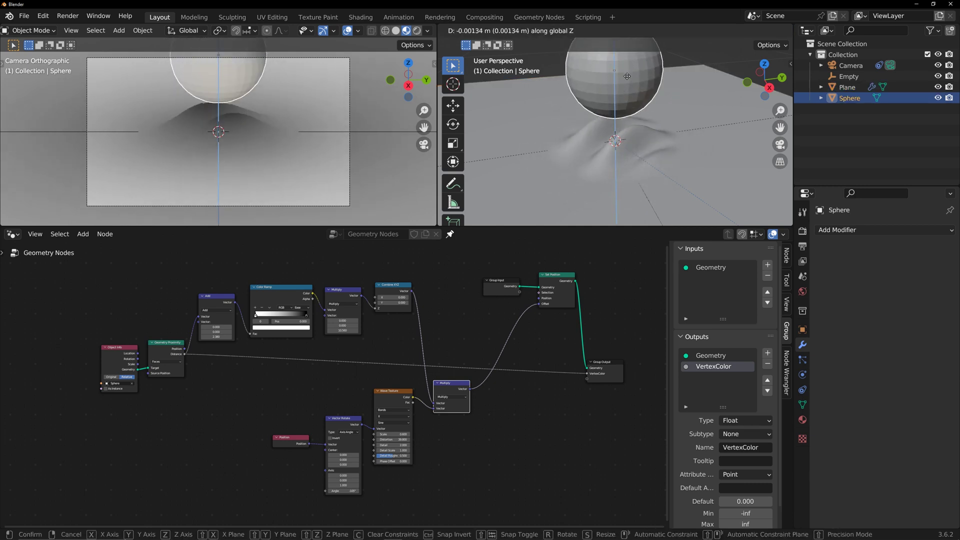
right_click(627, 76)
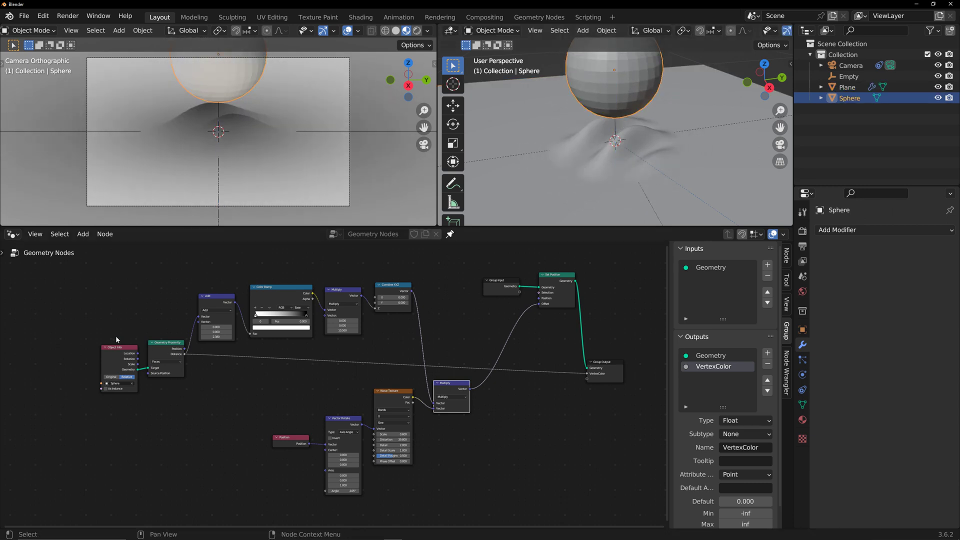
Lower the Object Info and Geometry Proximity nodes and insert a second Color Ramp on the link from Distance to VertexColor
drag(115, 339, 188, 383)
key(g)
click(183, 398)
key(shift+a)
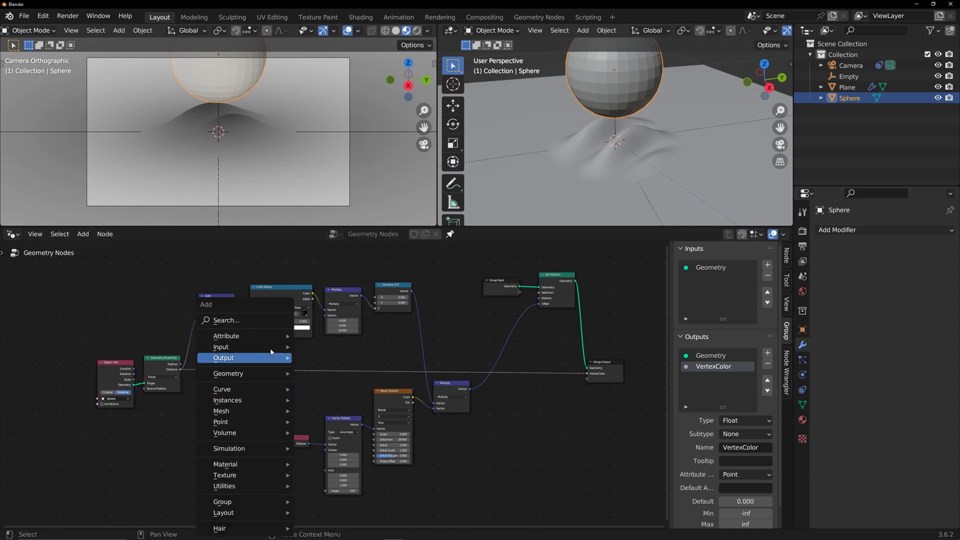
text(colo)
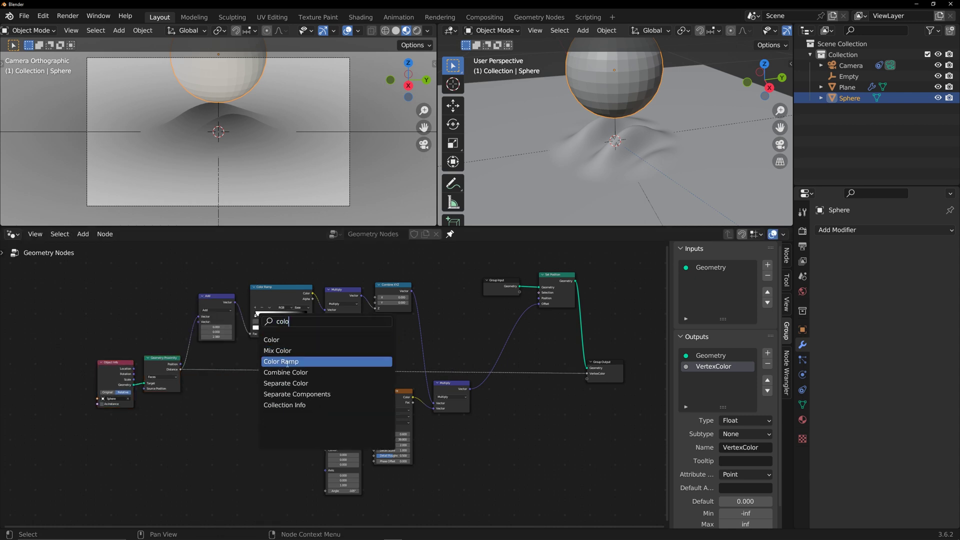
click(287, 362)
click(265, 400)
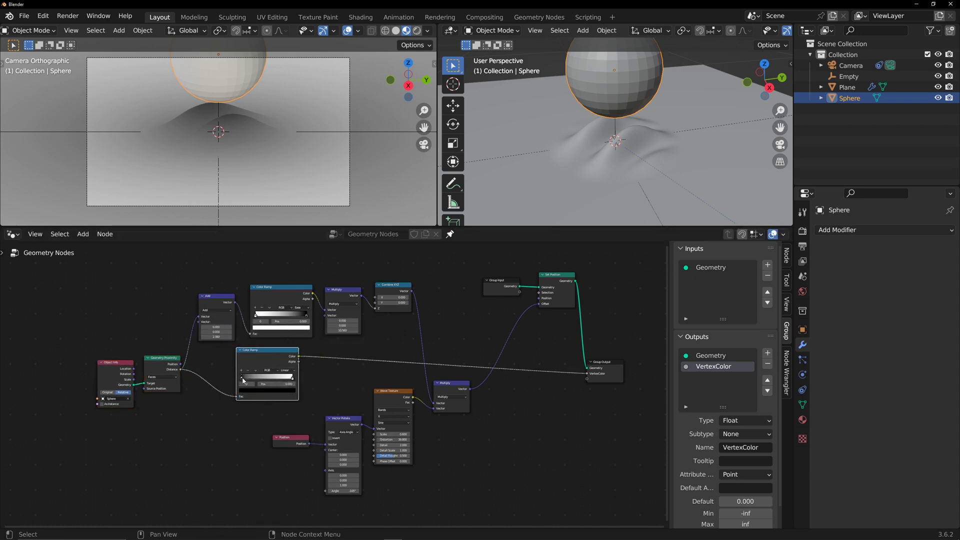
Adjust the new Color Ramp into a short white-to-black falloff and preview the plane's material in the perspective view
mouse_move(243, 380)
mouse_down()
mouse_move(282, 380)
mouse_move(247, 381)
mouse_up()
middle_drag(615, 150, 625, 131)
scroll(600, 30, down, 3)
click(763, 30)
scroll(255, 376, up, 5)
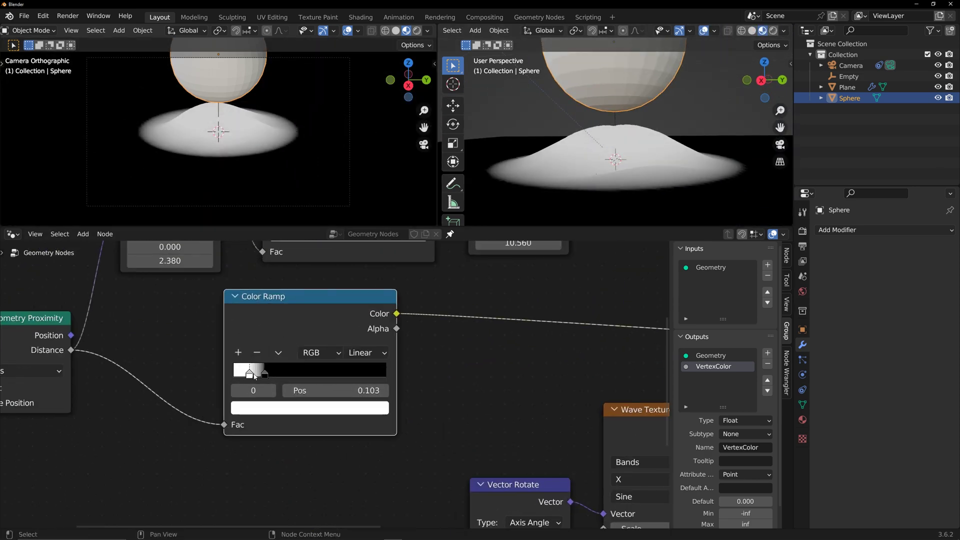
Rework the new Color Ramp into a narrow band with black outer stops and a darkened middle stop at position 0.154
drag(255, 376, 239, 376)
click(292, 408)
drag(350, 212, 350, 320)
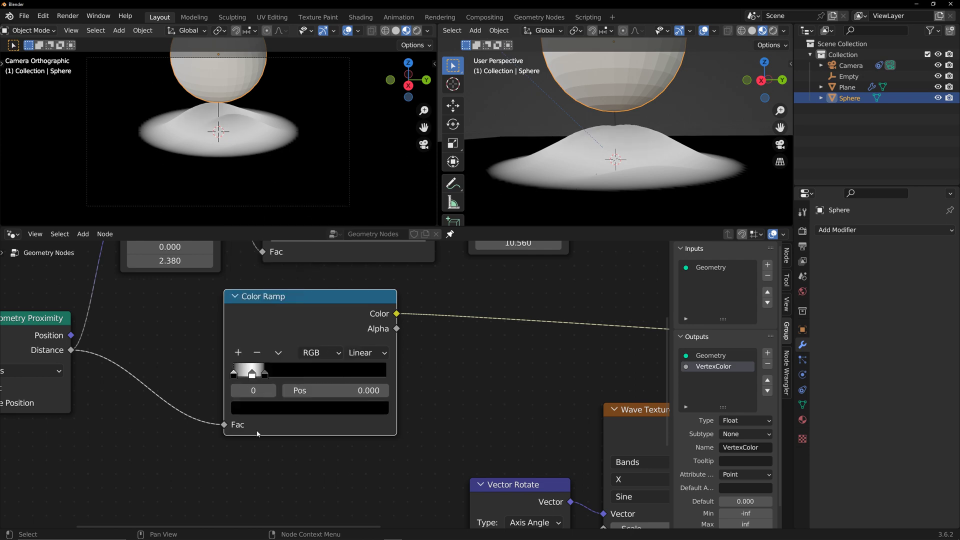
drag(234, 376, 257, 375)
click(249, 375)
click(310, 408)
scroll(407, 383, down, 6)
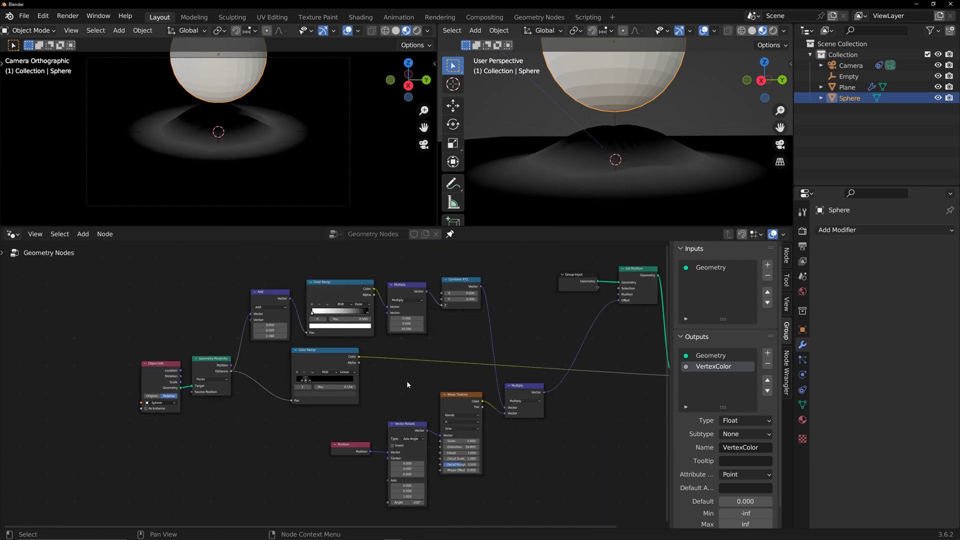
Move the final Multiply node up beside Set Position and route its Wave Texture link through a reroute point
scroll(440, 389, up, 3)
middle_drag(400, 439, 439, 419)
scroll(440, 389, down, 3)
drag(430, 358, 439, 273)
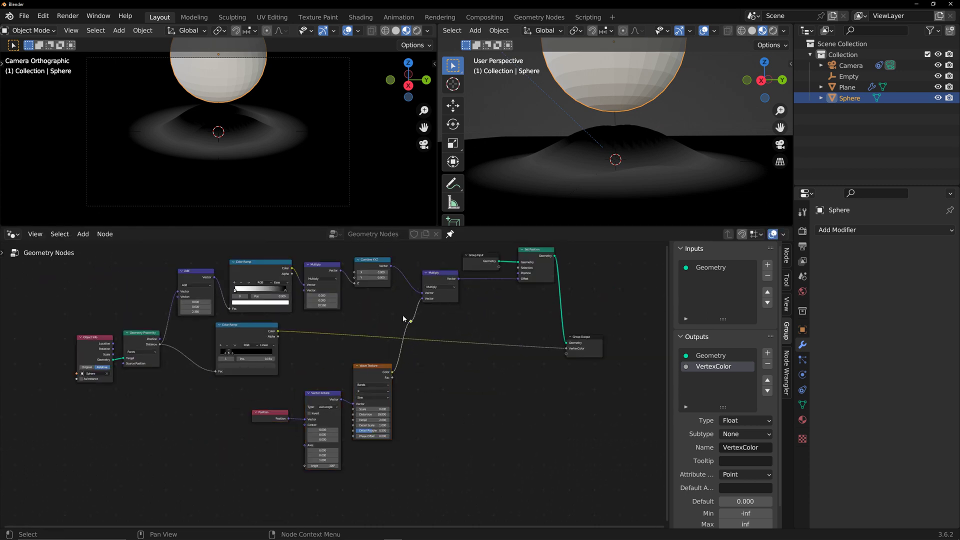
key(g)
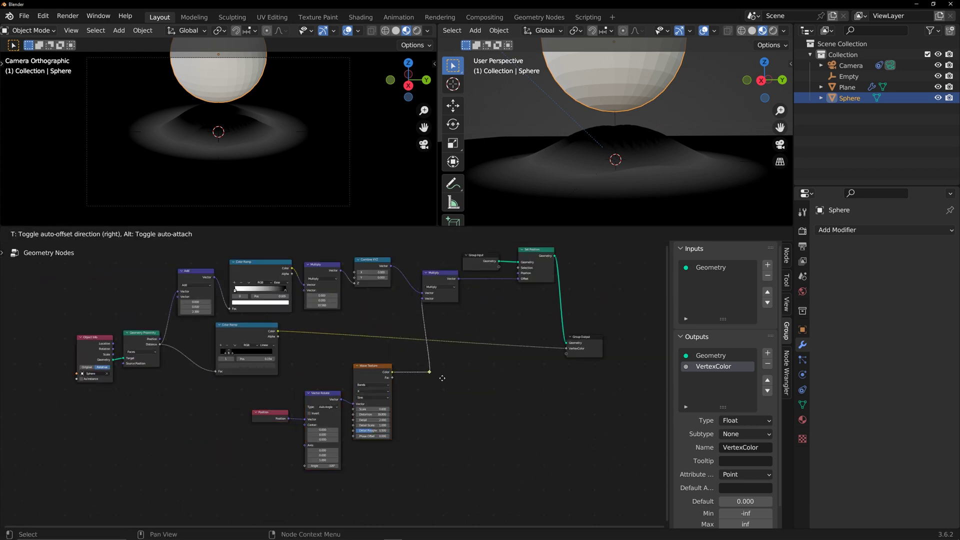
click(442, 378)
Move the Position, Vector Rotate and Wave Texture nodes down and place a duplicate of all three beneath the second Color Ramp
drag(278, 384, 377, 445)
key(g)
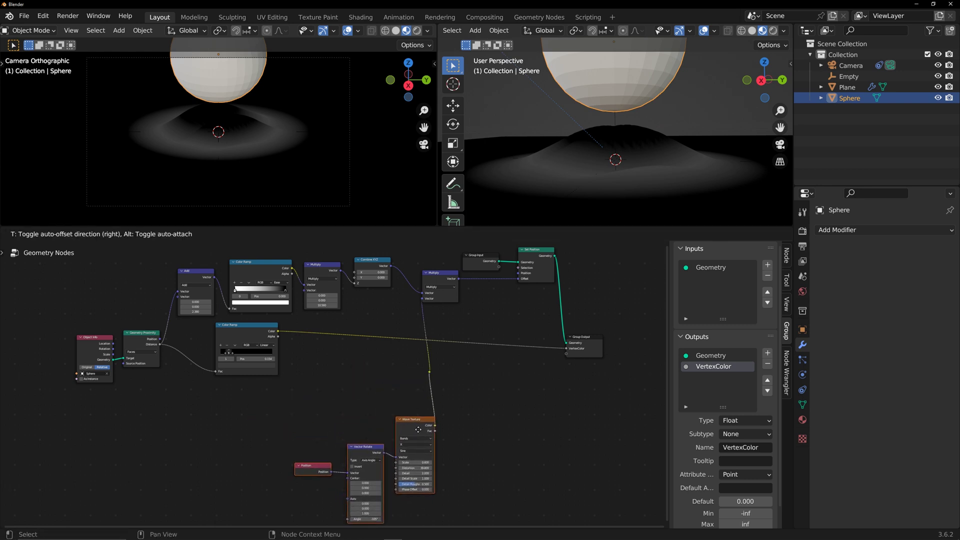
click(418, 430)
key(shift+d)
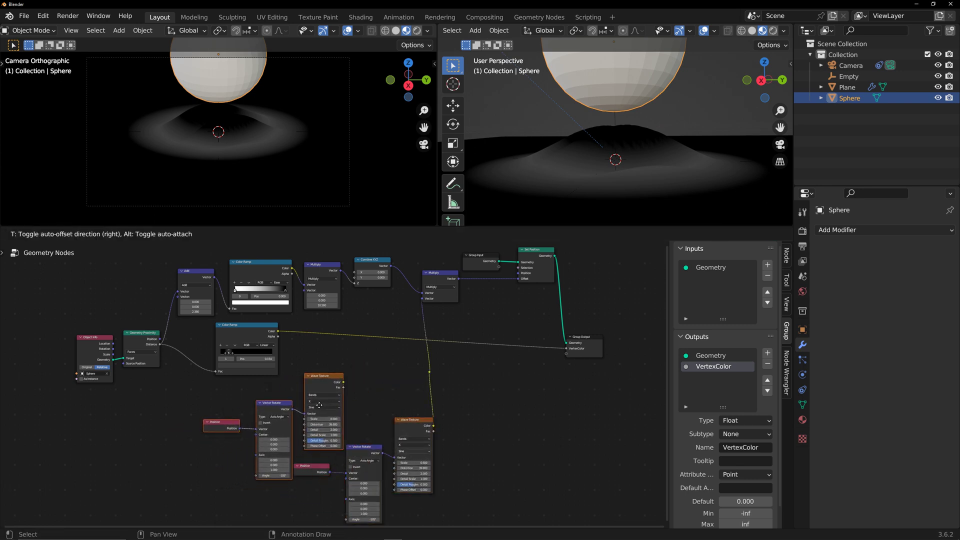
click(359, 383)
scroll(352, 388, up, 3)
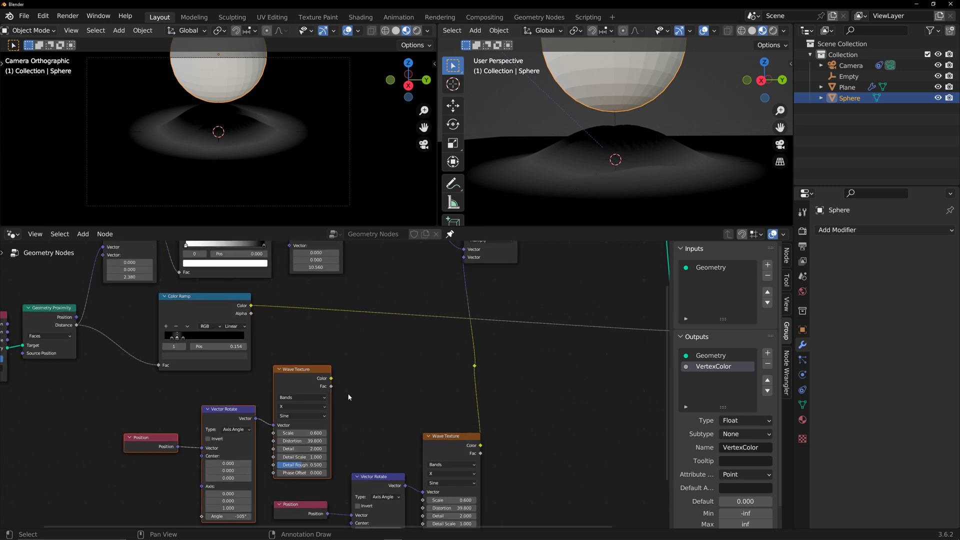
scroll(348, 396, down, 2)
Duplicate the final Multiply node and link the second Color Ramp's Color and the duplicated Wave Texture's Color into the copy
drag(449, 265, 463, 287)
key(shift+d)
click(368, 360)
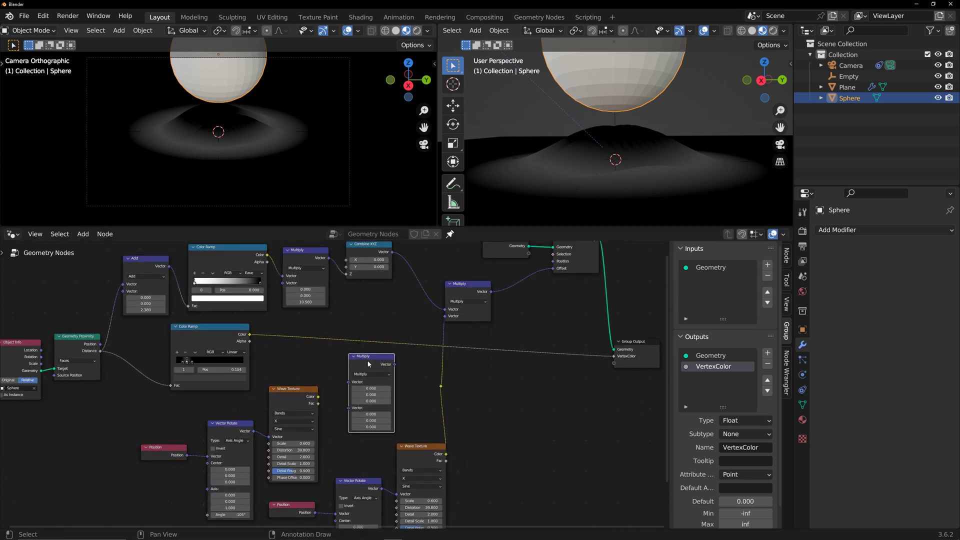
drag(318, 396, 349, 407)
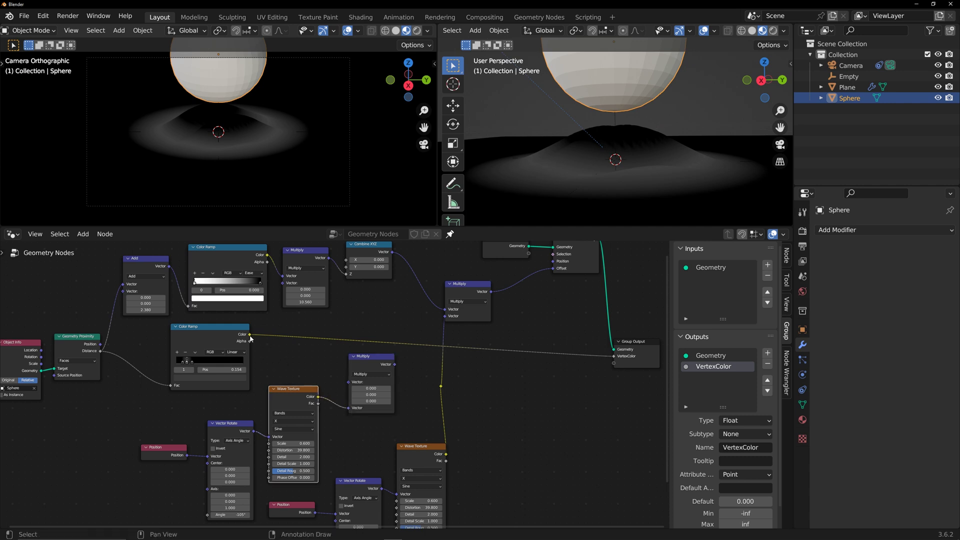
drag(249, 334, 353, 368)
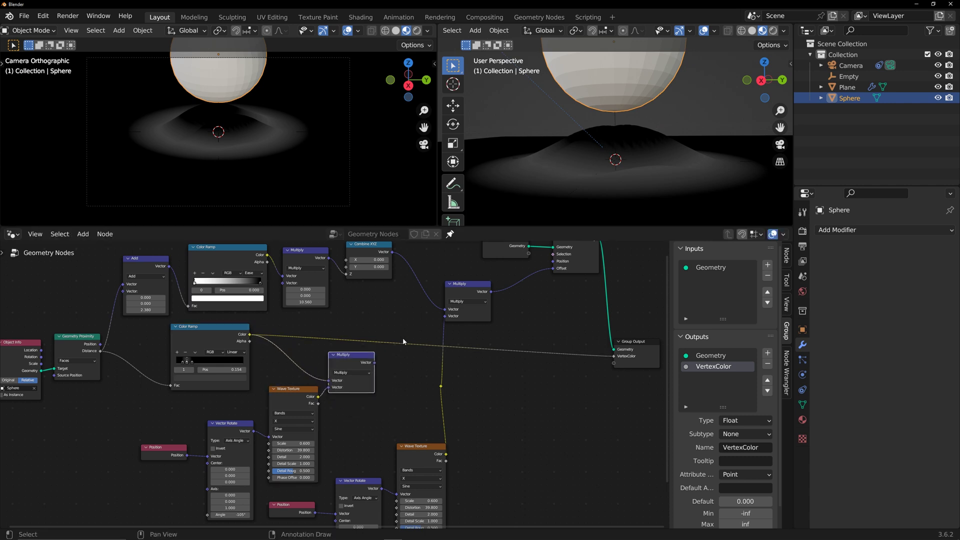
Replace the Color Ramp's link to VertexColor with the duplicated Multiply's output and reposition that Multiply node
ctrl+right_drag(411, 357, 411, 357)
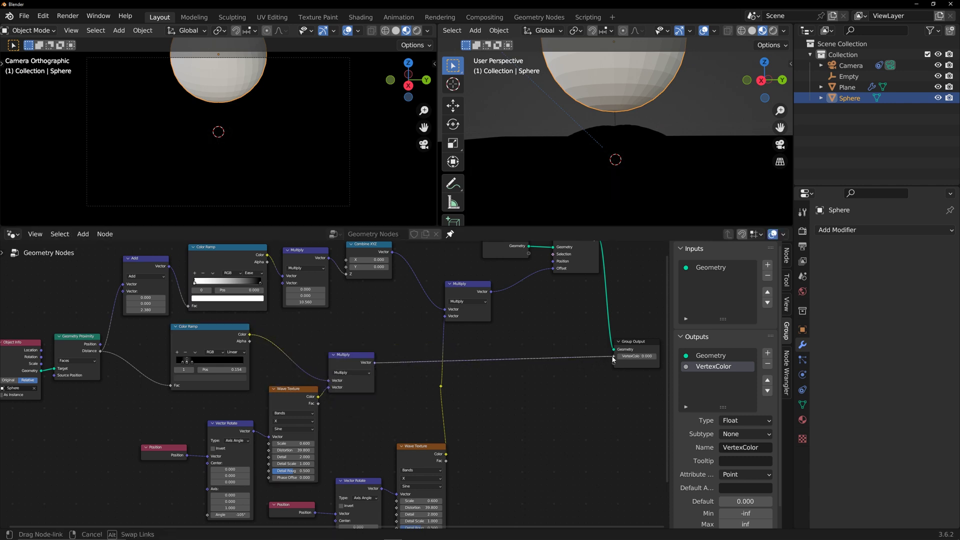
drag(613, 359, 613, 358)
drag(362, 361, 381, 341)
drag(318, 397, 347, 366)
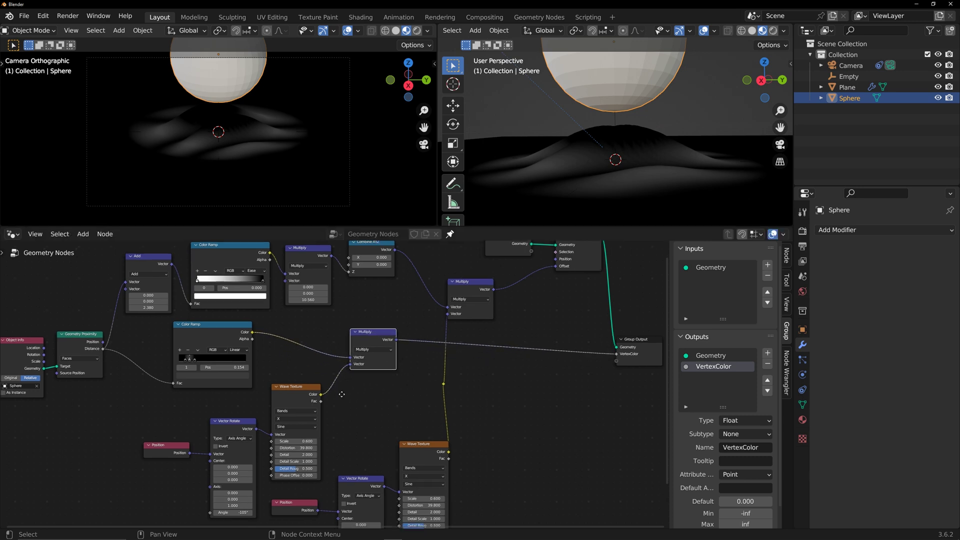
Raise the duplicated Wave Texture's scale and set its distortion to 29.45, and move the upper Multiply node closer to Set Position
middle_drag(303, 442, 327, 403)
mouse_move(315, 404)
mouse_down()
mouse_move(338, 404)
mouse_move(307, 410)
mouse_up()
middle_drag(395, 368, 273, 444)
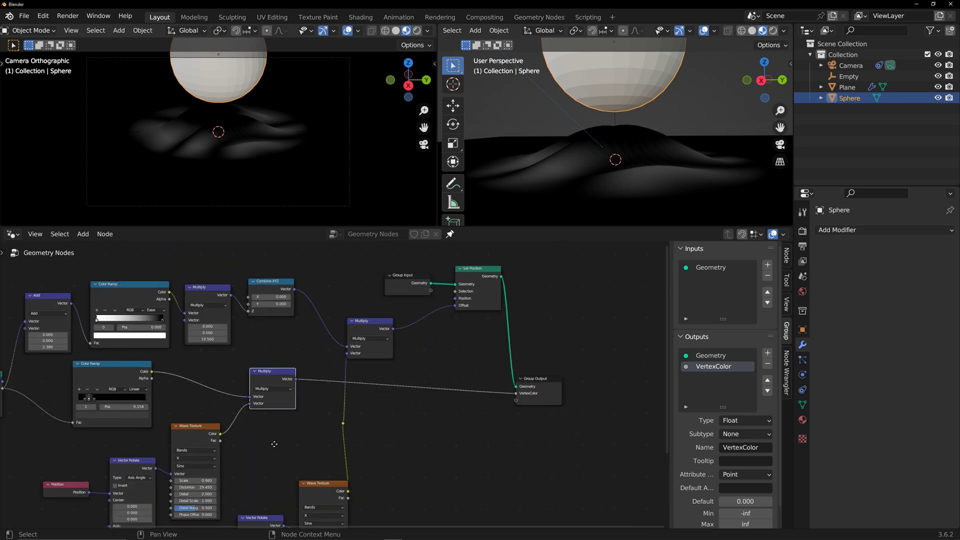
drag(370, 325, 399, 318)
scroll(335, 415, down, 6)
middle_drag(332, 421, 321, 405)
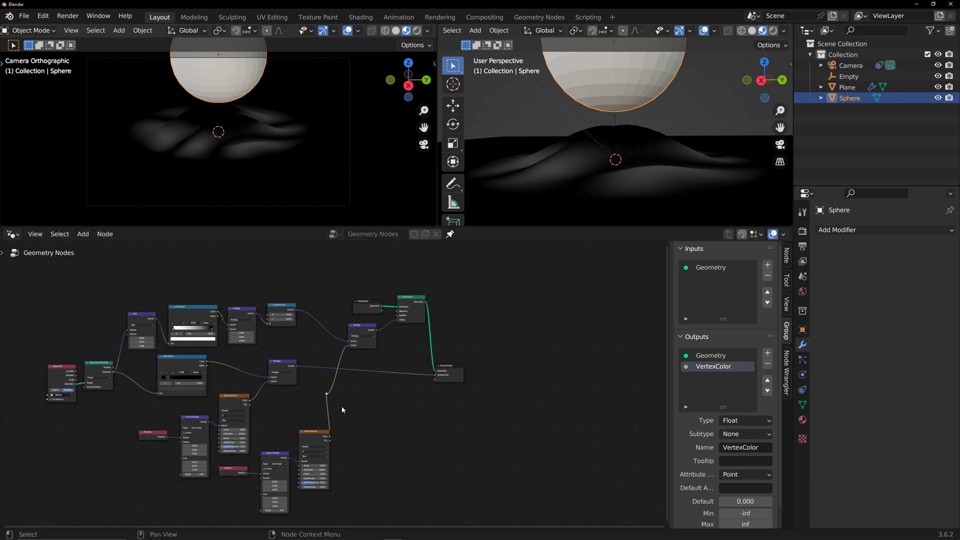
Remove the reroute and link the original Wave Texture's Color straight into the upper Multiply, shifting the lower Multiply aside
key(x)
scroll(344, 406, up, 2)
drag(329, 445, 338, 319)
drag(273, 358, 292, 373)
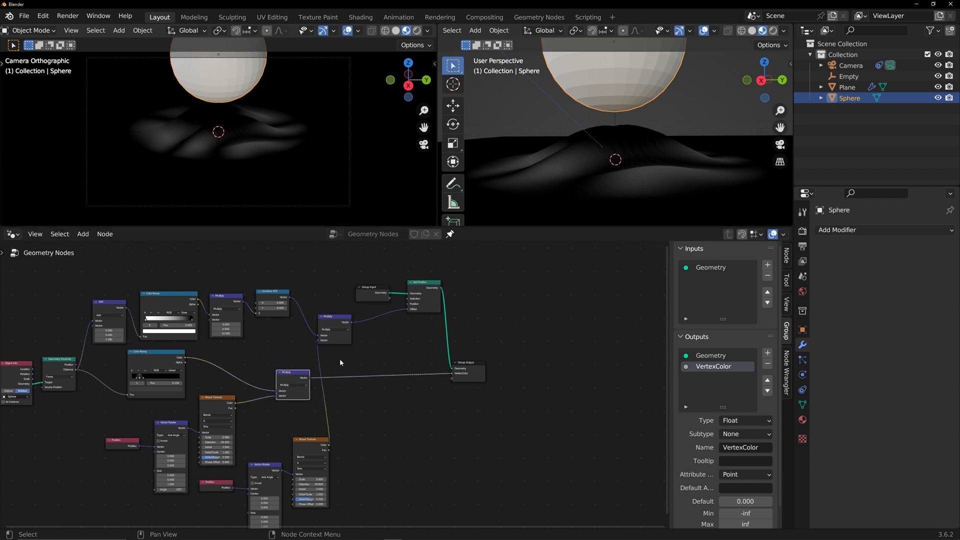
scroll(350, 355, up, 2)
scroll(352, 369, down, 2)
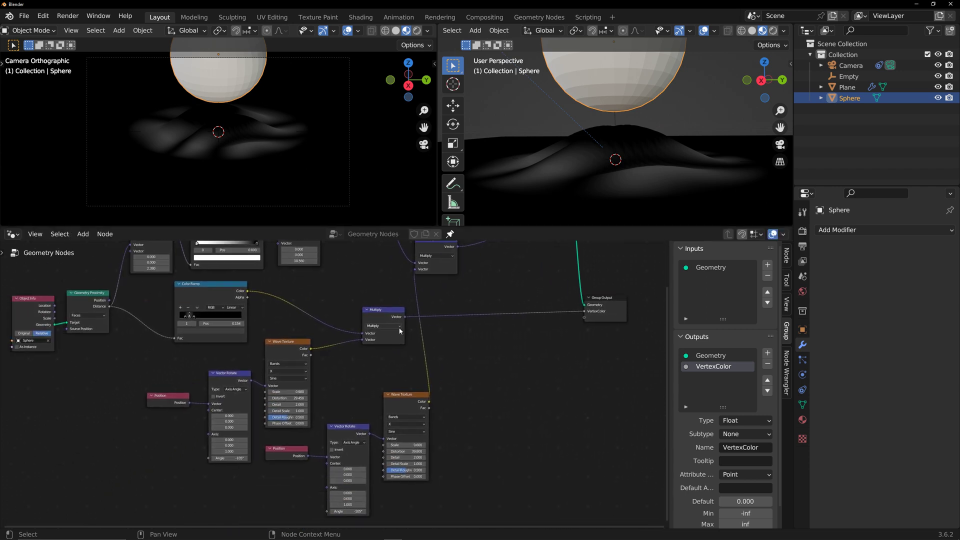
scroll(347, 338, up, 1)
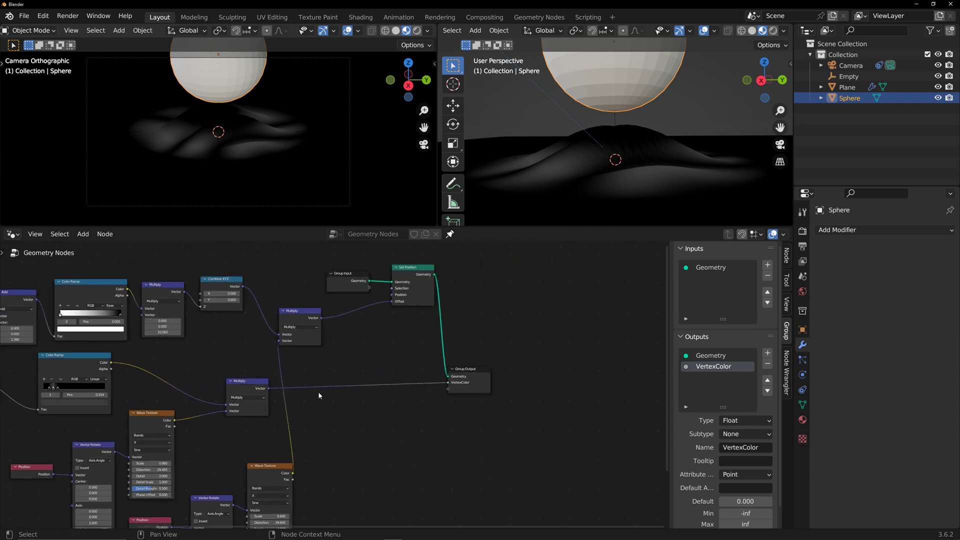
Link the upper Multiply to VertexColor, and place a duplicate of the lower Multiply set to the Add operation
drag(321, 318, 448, 384)
mouse_move(448, 385)
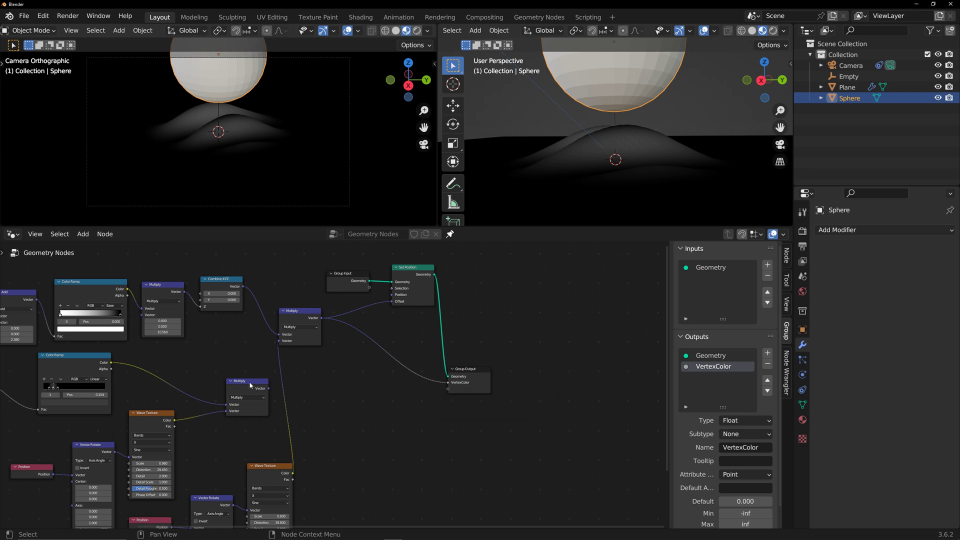
key(shift+d)
click(358, 365)
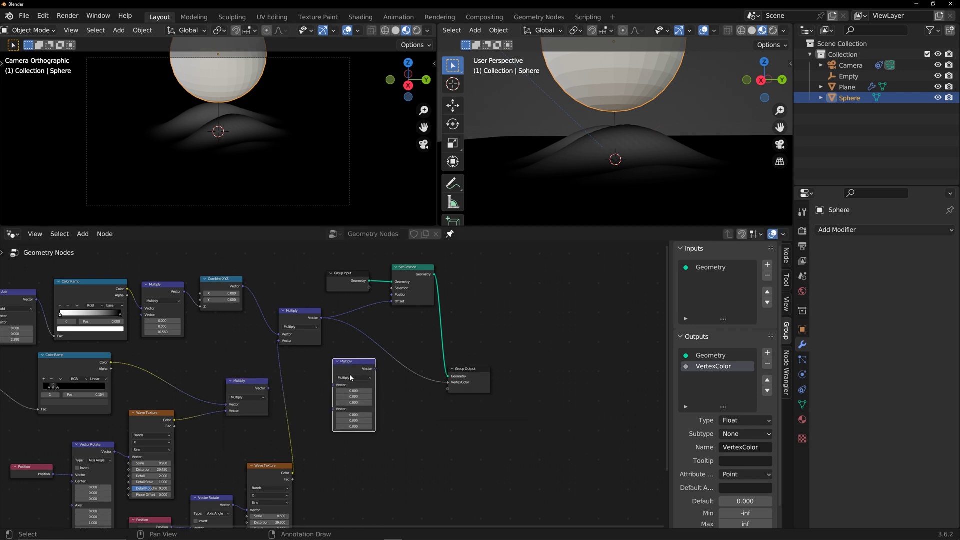
click(354, 377)
click(350, 392)
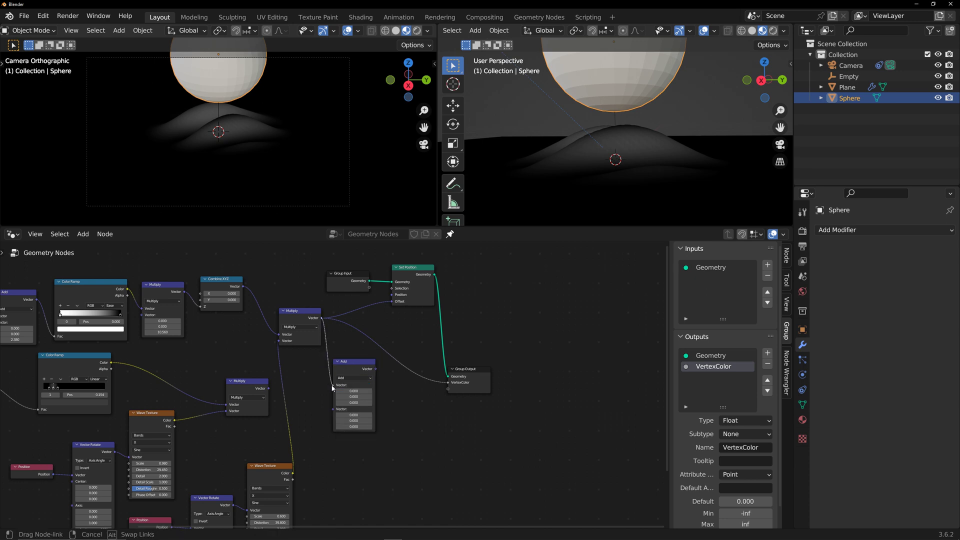
Link the upper and lower Multiply outputs into the new Add node and connect its result to VertexColor
drag(333, 388, 333, 385)
drag(268, 389, 333, 392)
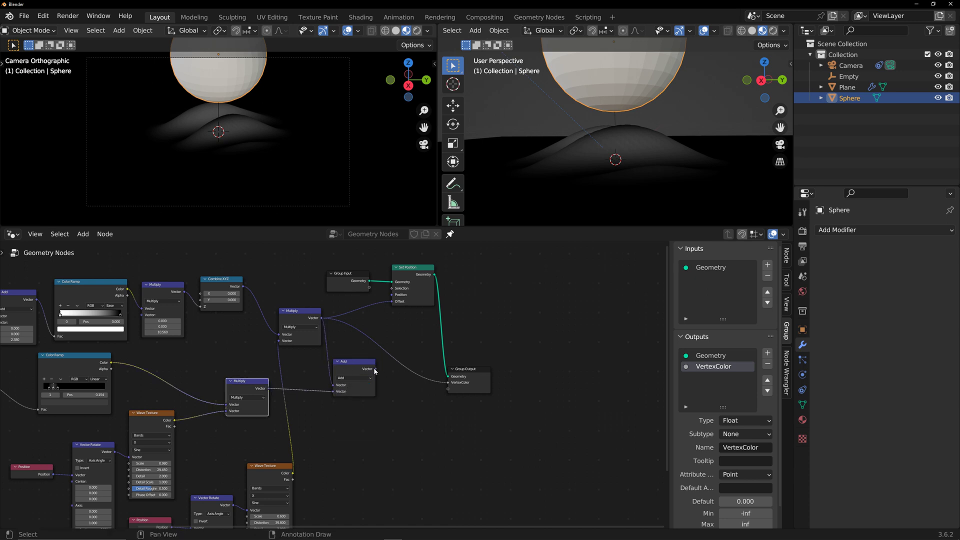
drag(375, 369, 450, 385)
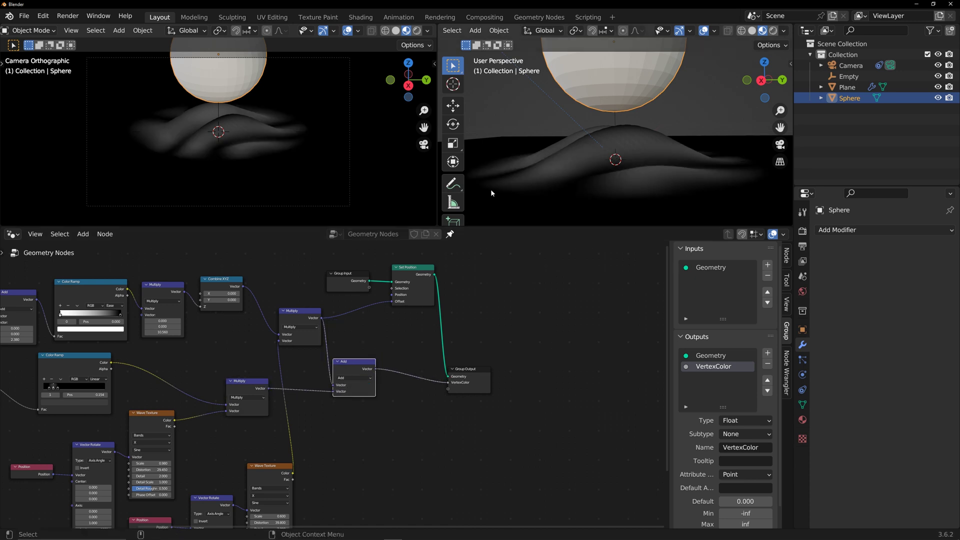
Set the scale of the Wave Texture feeding the lower Multiply to 1.58 and link the Add output to Set Position's Offset
middle_drag(204, 434, 310, 379)
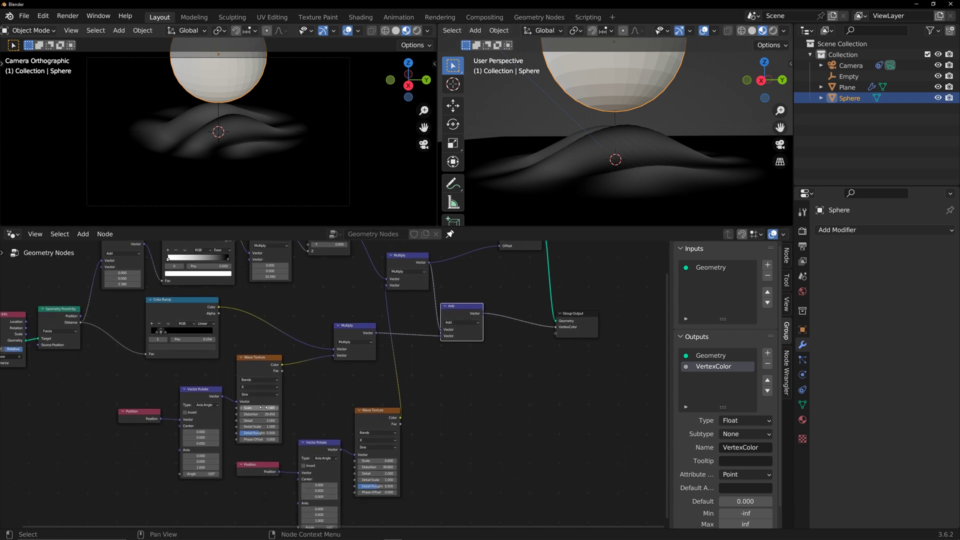
drag(260, 407, 201, 407)
middle_drag(527, 287, 371, 390)
drag(347, 407, 366, 335)
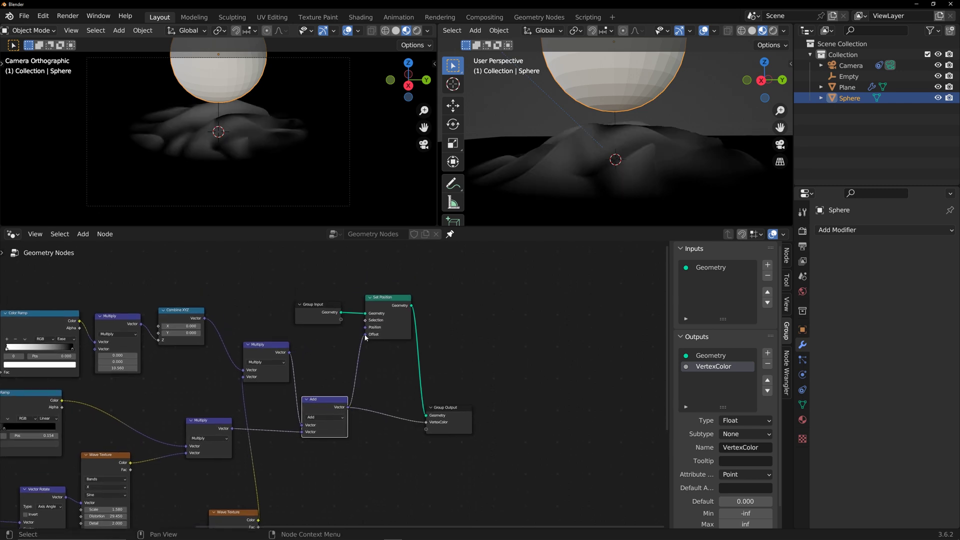
middle_drag(613, 183, 514, 180)
Spread out the upper and lower Multiply nodes, the second Color Ramp and its wave nodes to tidy the layout
key(g)
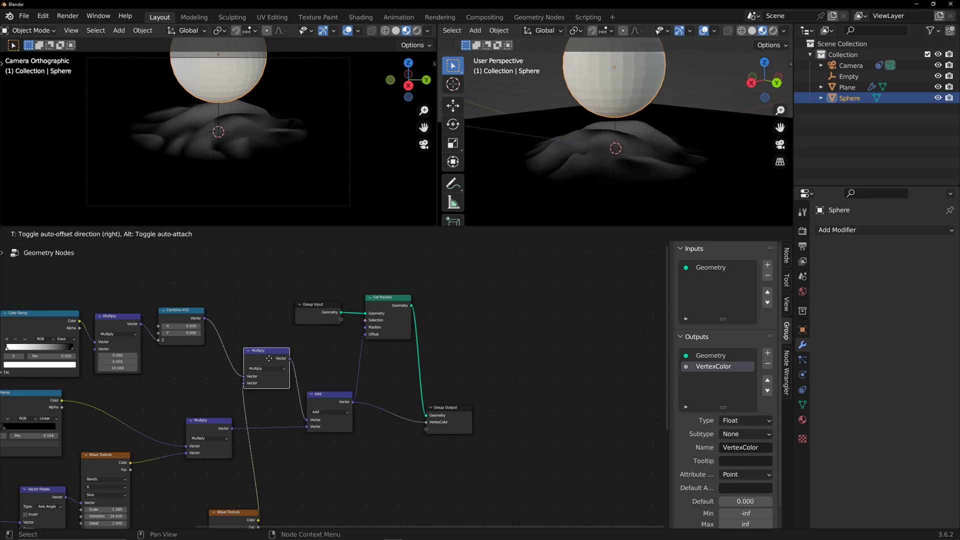
scroll(250, 400, down, 2)
drag(181, 372, 160, 375)
middle_drag(565, 170, 600, 190)
drag(325, 388, 331, 383)
key(g)
drag(133, 438, 255, 454)
click(216, 478)
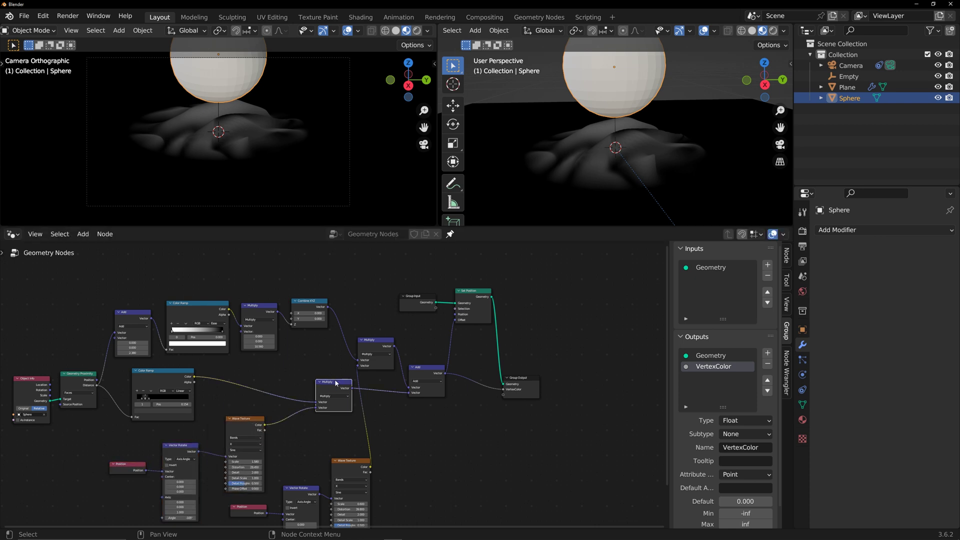
Insert a duplicate Multiply between the second Color Ramp and the lower Multiply, with its Z value set to 0.8
key(shift+d)
click(244, 367)
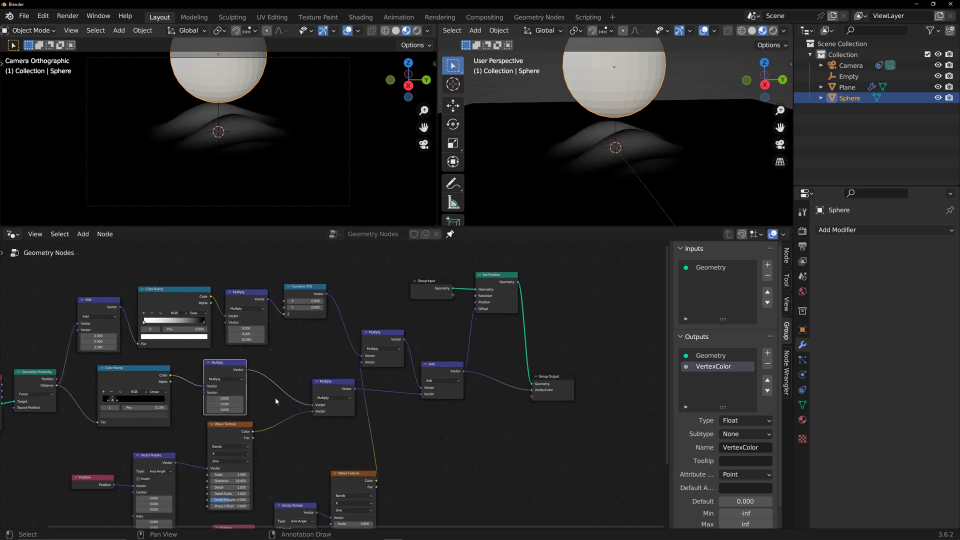
scroll(275, 397, up, 1)
mouse_move(240, 406)
mouse_down()
mouse_move(280, 406)
mouse_move(241, 407)
mouse_up()
click(331, 367)
middle_drag(530, 165, 543, 163)
middle_drag(543, 162, 543, 166)
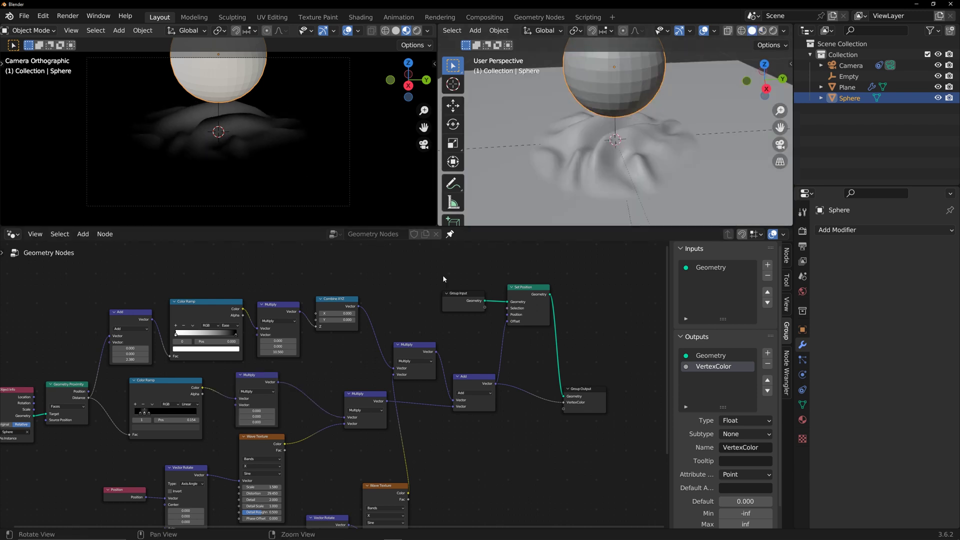
Set the scale of the lower Multiply's Wave Texture to 0.81 and the second Color Ramp's interpolation to Ease
mouse_move(300, 448)
mouse_down()
mouse_move(283, 448)
mouse_move(310, 448)
mouse_up()
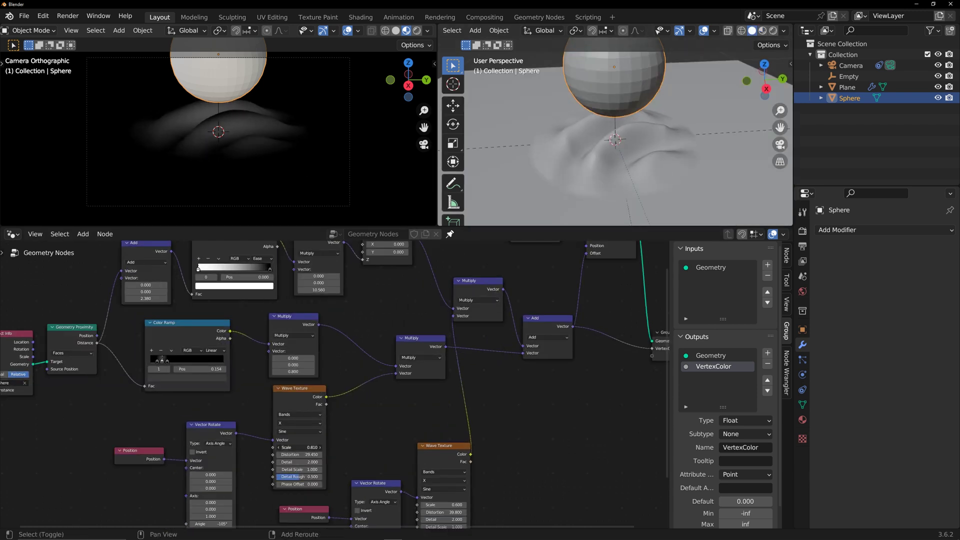
middle_drag(336, 423, 378, 424)
click(258, 354)
click(259, 365)
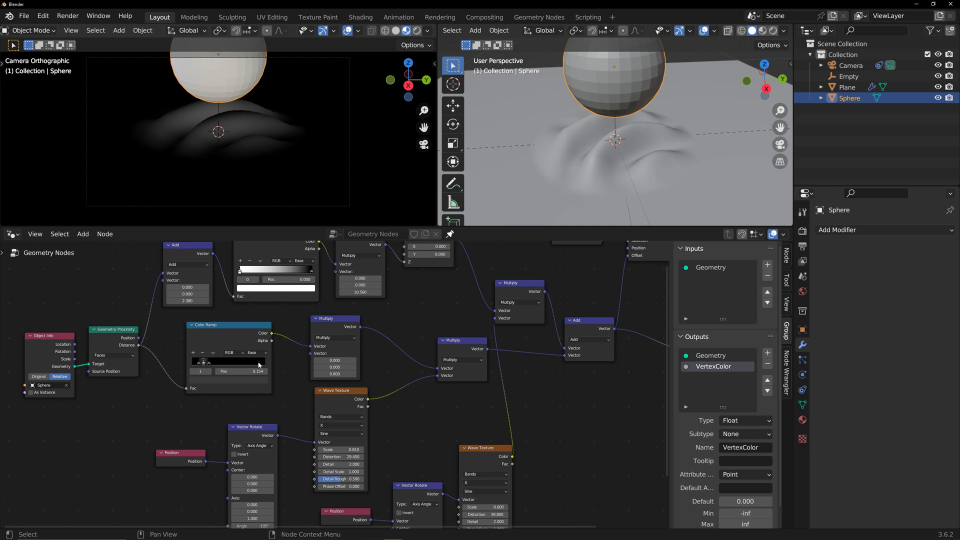
Move the lower Multiply and the Object Info and Geometry Proximity pair slightly to tidy the node tree
scroll(398, 408, down, 5)
scroll(370, 419, up, 2)
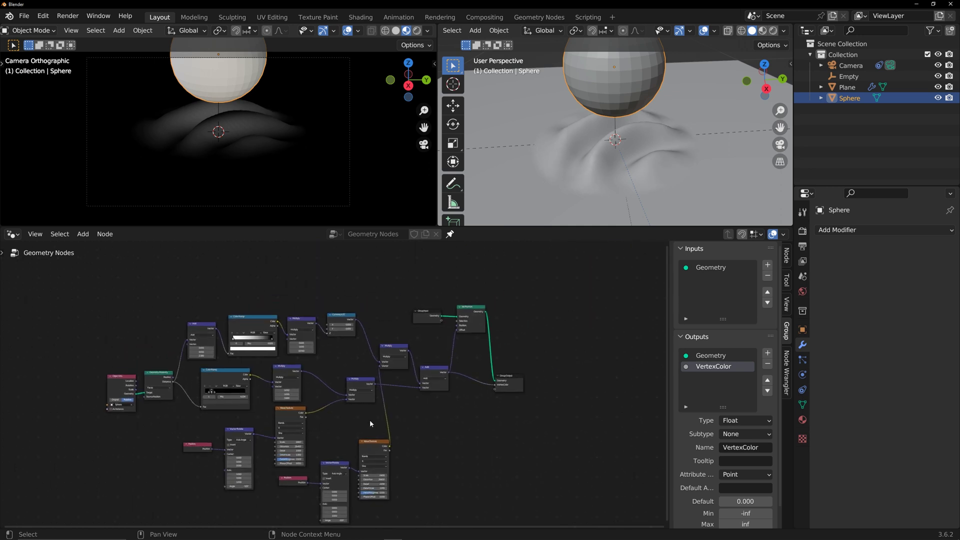
scroll(447, 415, up, 1)
middle_drag(447, 415, 505, 397)
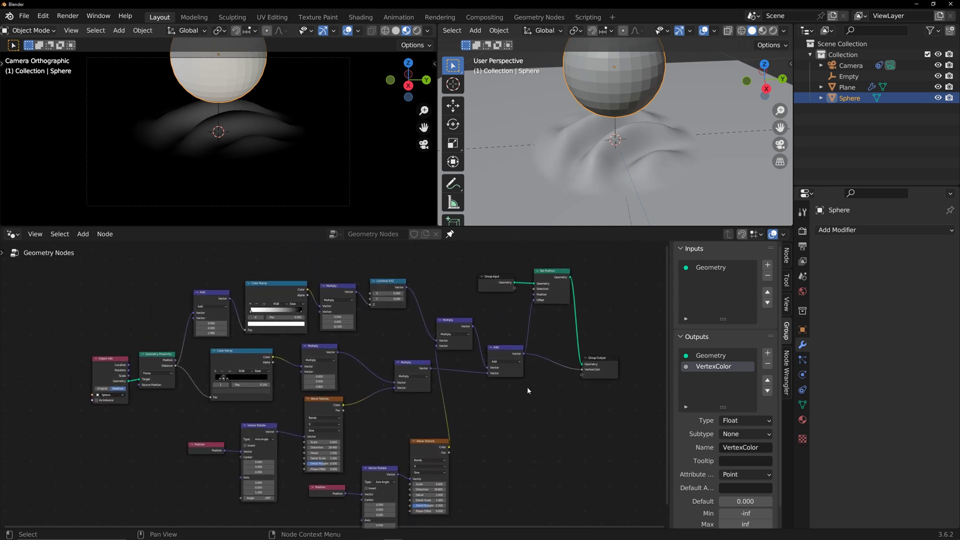
drag(407, 362, 390, 367)
click(109, 361)
shift+click(158, 354)
drag(158, 354, 149, 352)
Add a Scene Time node beneath the first Position and Vector Rotate nodes
middle_drag(628, 184, 649, 149)
middle_drag(340, 449, 386, 378)
scroll(328, 456, up, 3)
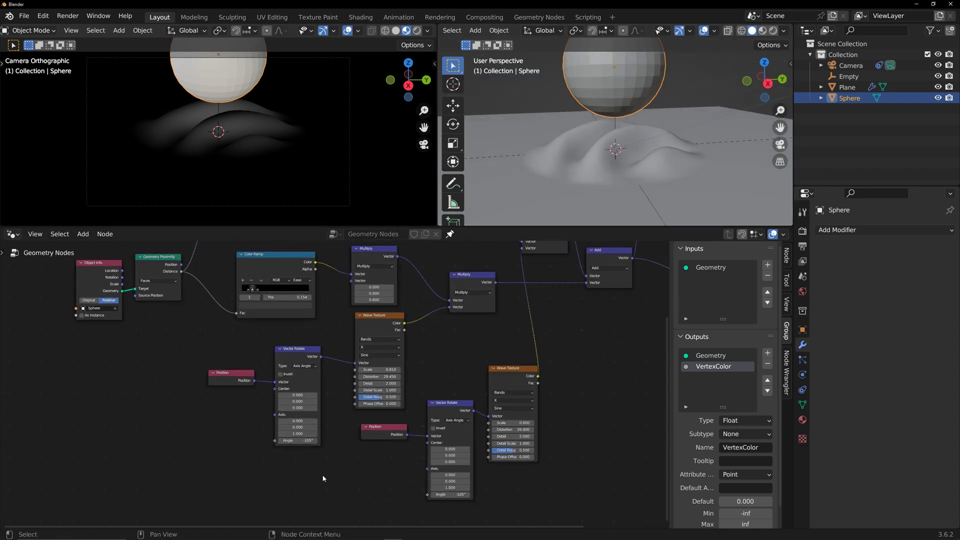
key(shift+a)
click(288, 321)
text(time)
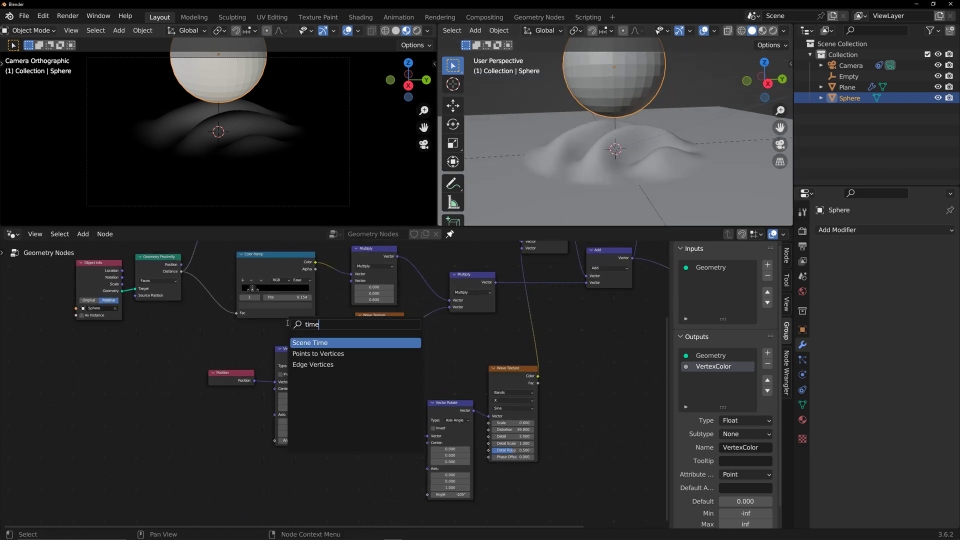
click(314, 346)
click(235, 492)
Add a Math node beside Scene Time and set its operation to Multiply
scroll(320, 476, up, 3)
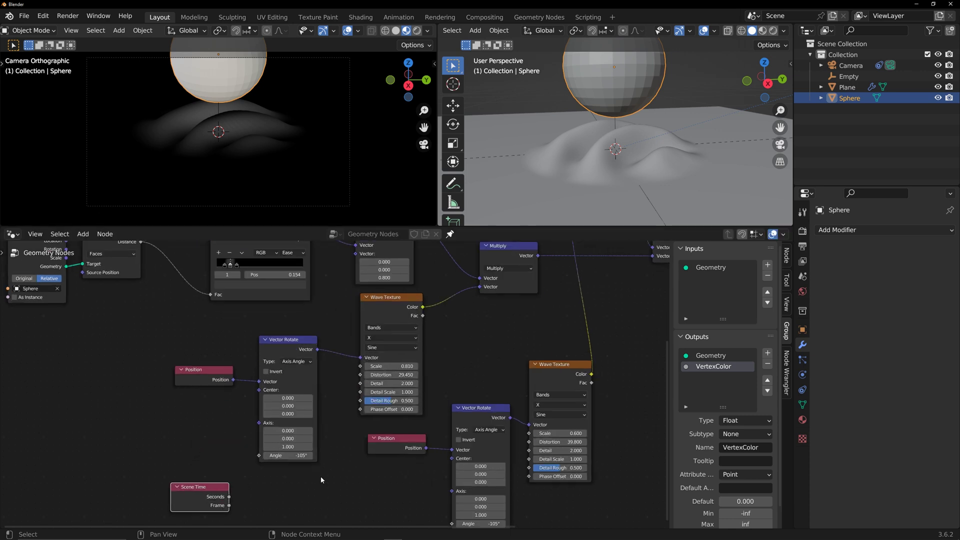
middle_drag(279, 485, 303, 400)
scroll(306, 412, up, 1)
key(shift+a)
text(mat)
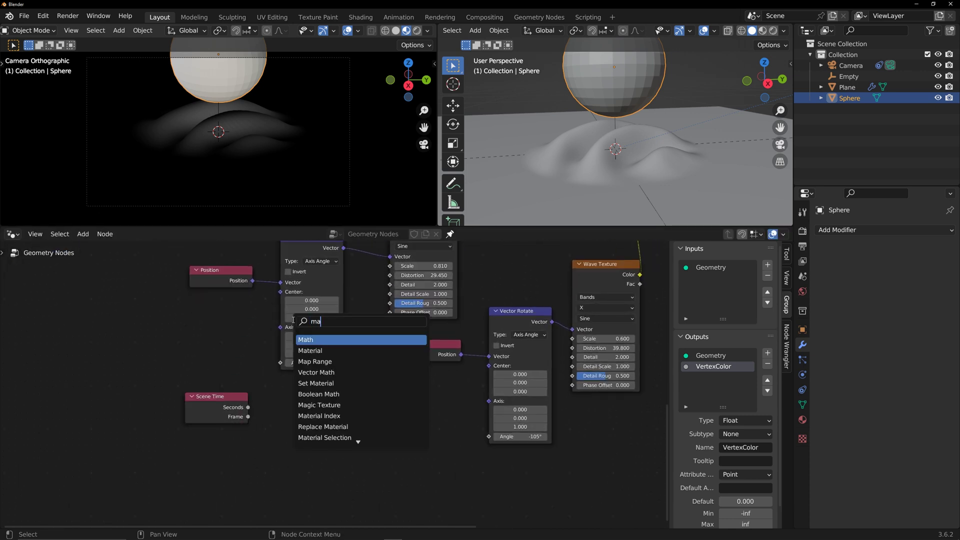
click(318, 341)
click(303, 419)
click(304, 421)
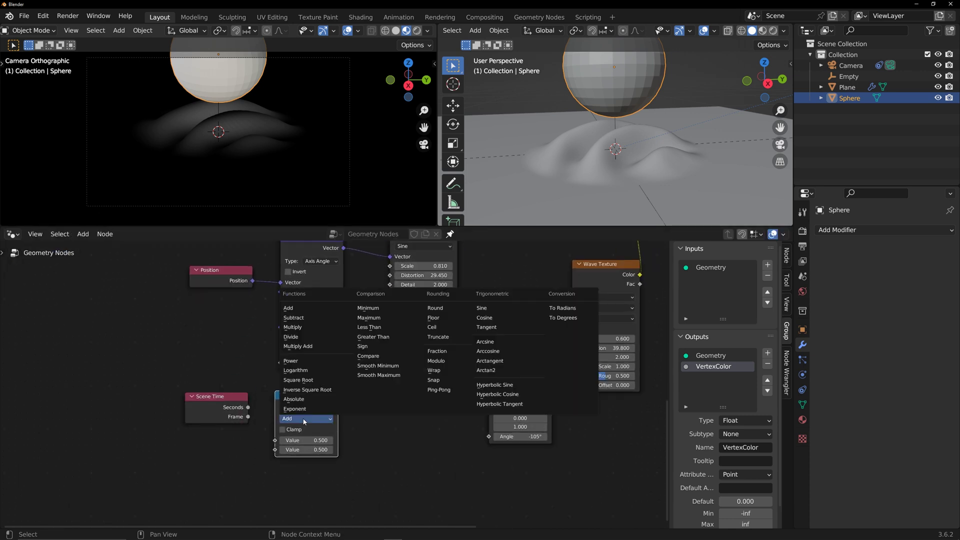
click(293, 327)
Link Scene Time's Frame into the Math Multiply and its Value into the Phase Offset of both Wave Textures
drag(210, 396, 276, 441)
middle_drag(276, 440, 217, 486)
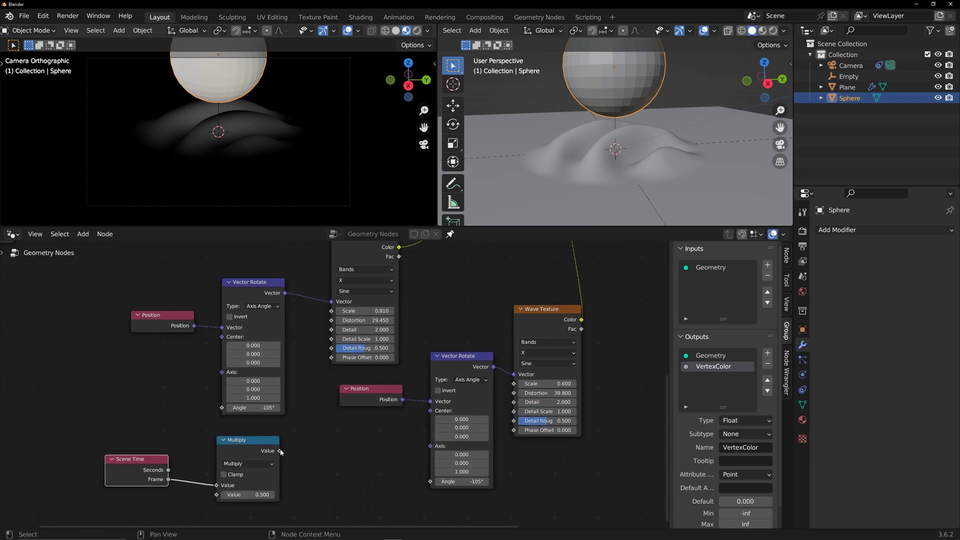
drag(279, 450, 329, 360)
drag(279, 452, 369, 467)
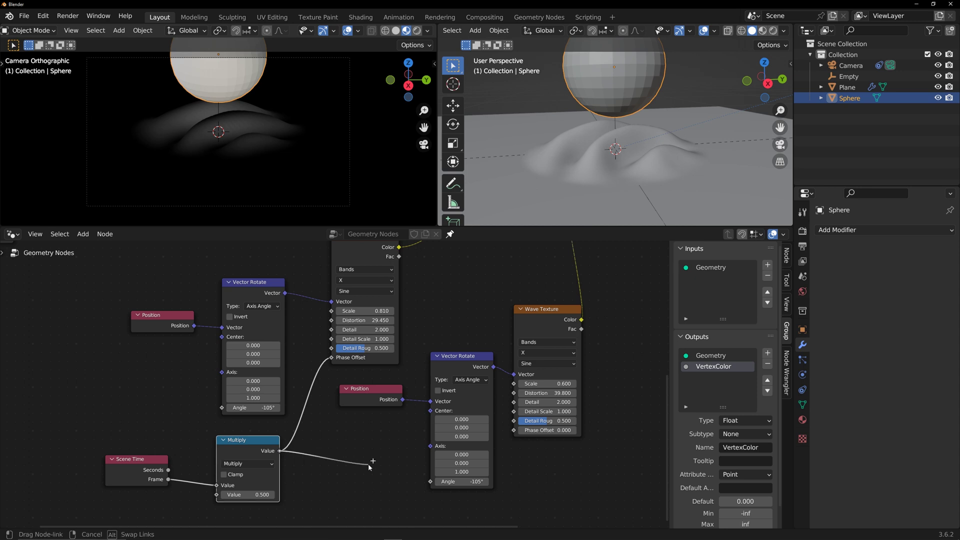
drag(516, 432, 515, 431)
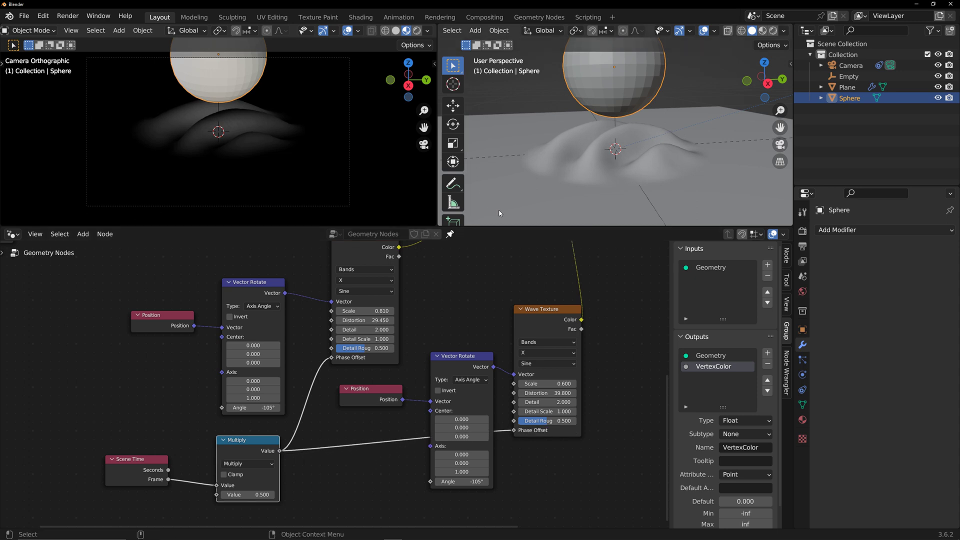
Play the animation to check how the waves move around the sphere, and stop it
key(space)
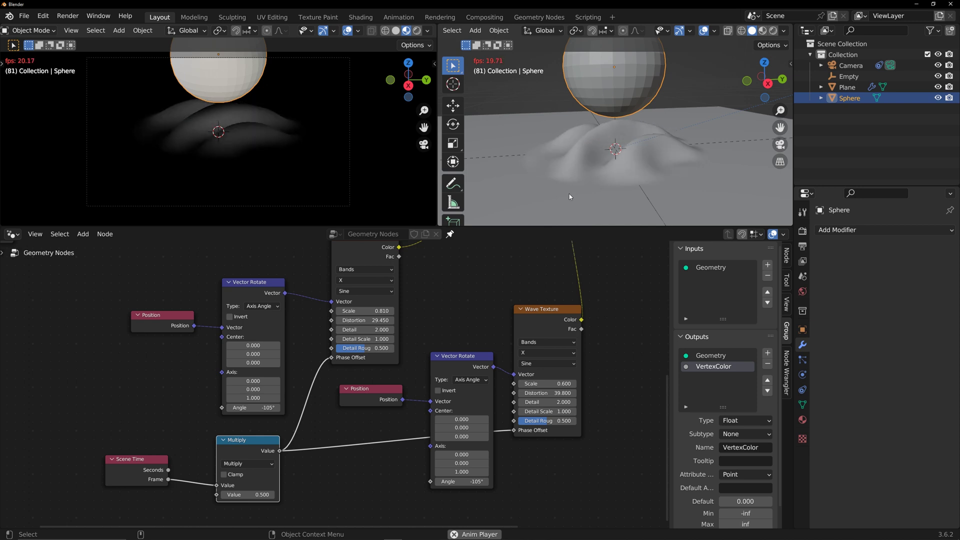
key(space)
middle_drag(570, 196, 541, 183)
Set the Z value of the Multiply after the second Color Ramp to 1.1 and move that ramp's middle stop to 0.115
middle_drag(428, 321, 428, 396)
scroll(426, 364, down, 2)
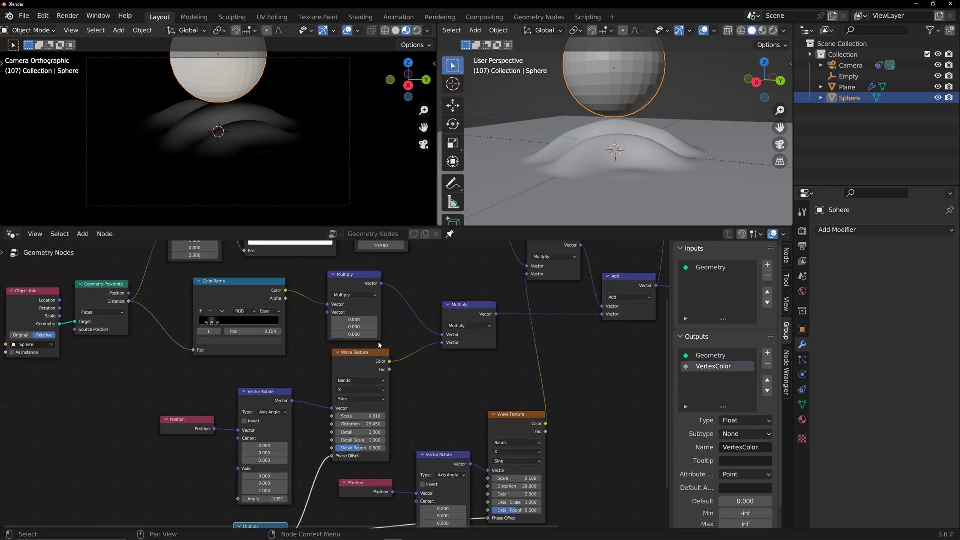
drag(354, 334, 369, 334)
scroll(203, 265, up, 3)
click(207, 323)
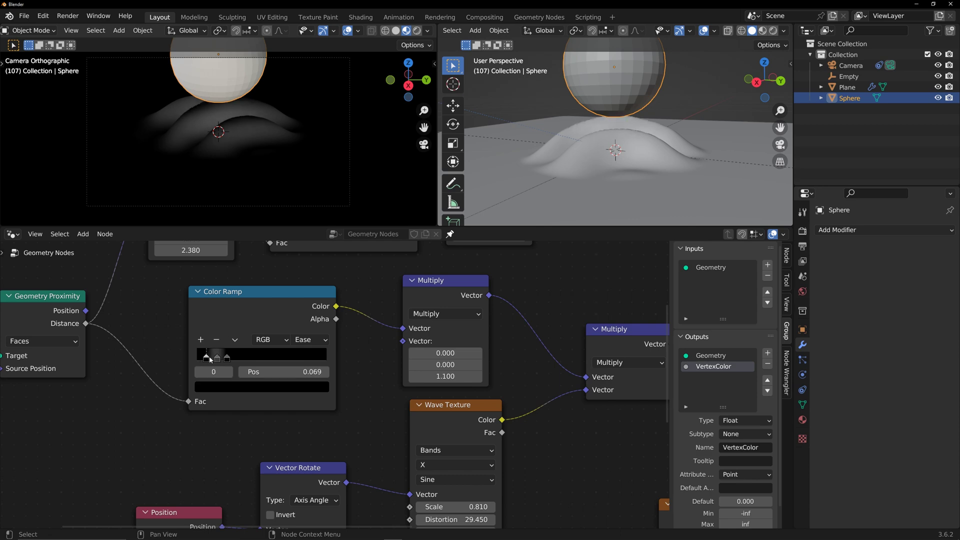
drag(208, 358, 213, 360)
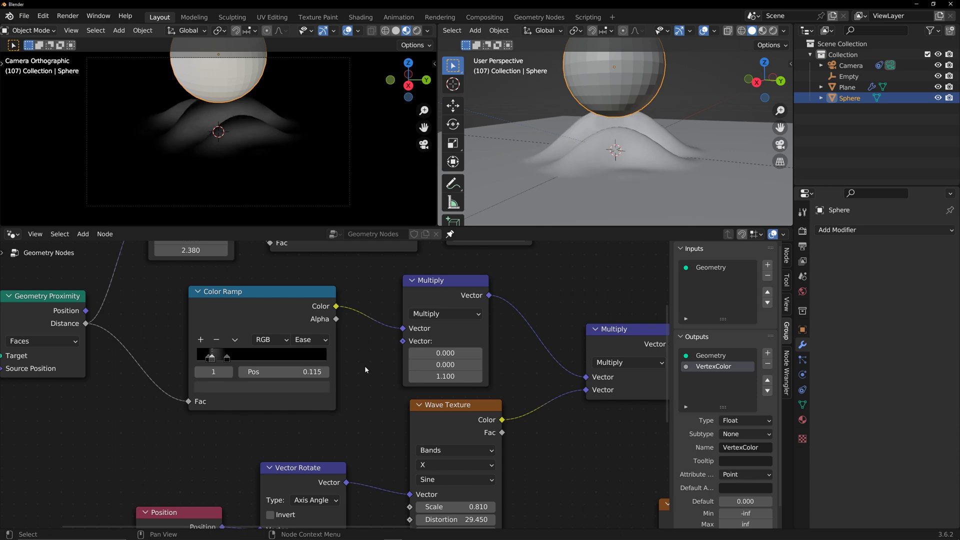
Link the second Color Ramp's Color directly to VertexColor to preview the ring mask
scroll(364, 365, down, 4)
scroll(400, 370, down, 2)
drag(285, 372, 438, 370)
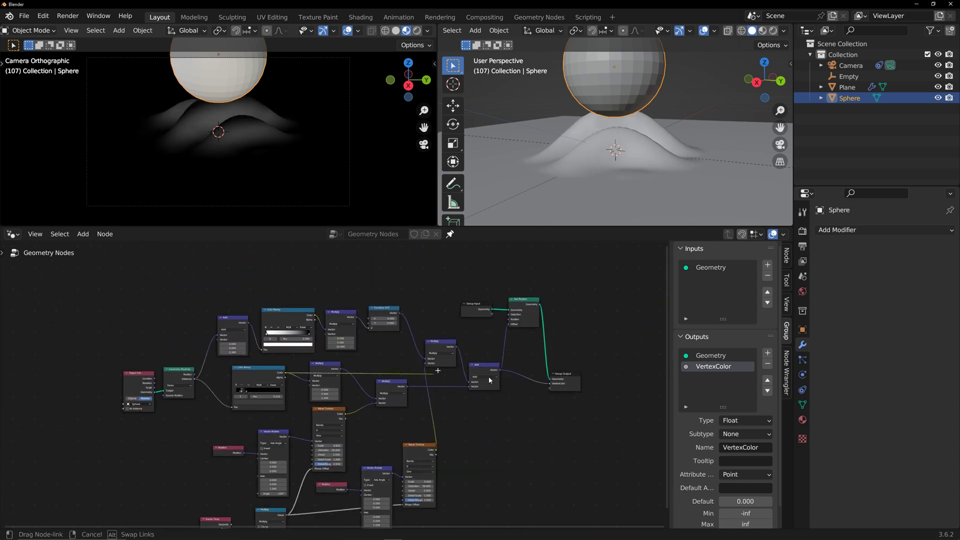
drag(550, 385, 548, 385)
Adjust the second Color Ramp's stops, placing its middle stop at position 0.172
scroll(375, 345, up, 7)
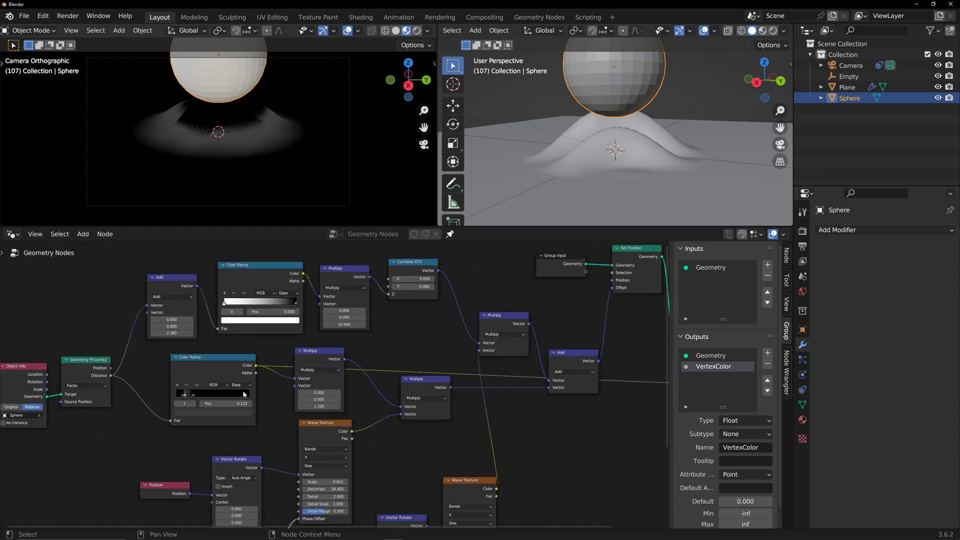
click(338, 413)
drag(339, 413, 327, 415)
click(311, 413)
drag(345, 415, 337, 416)
Remove the Color Ramp's link to VertexColor and switch the perspective viewport to solid shading
scroll(338, 416, down, 6)
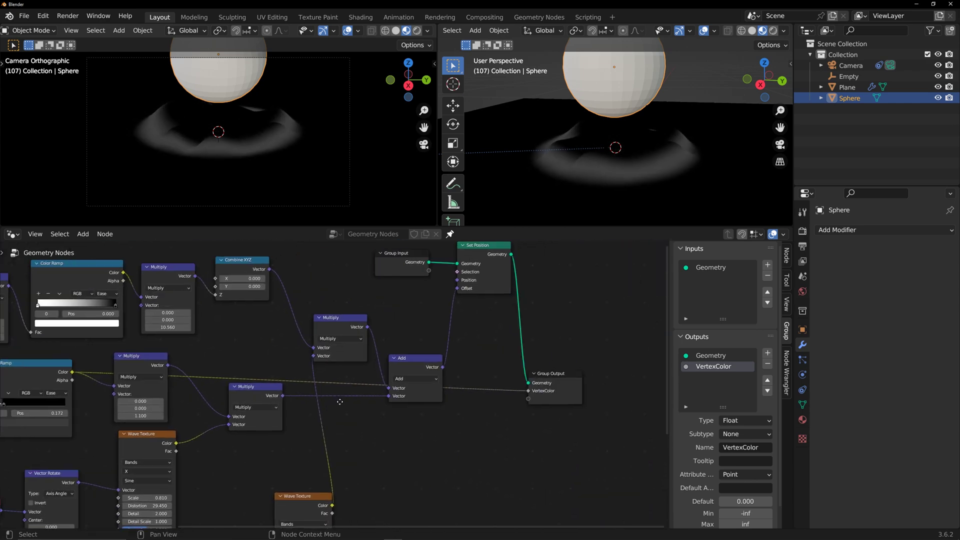
middle_drag(464, 376, 478, 428)
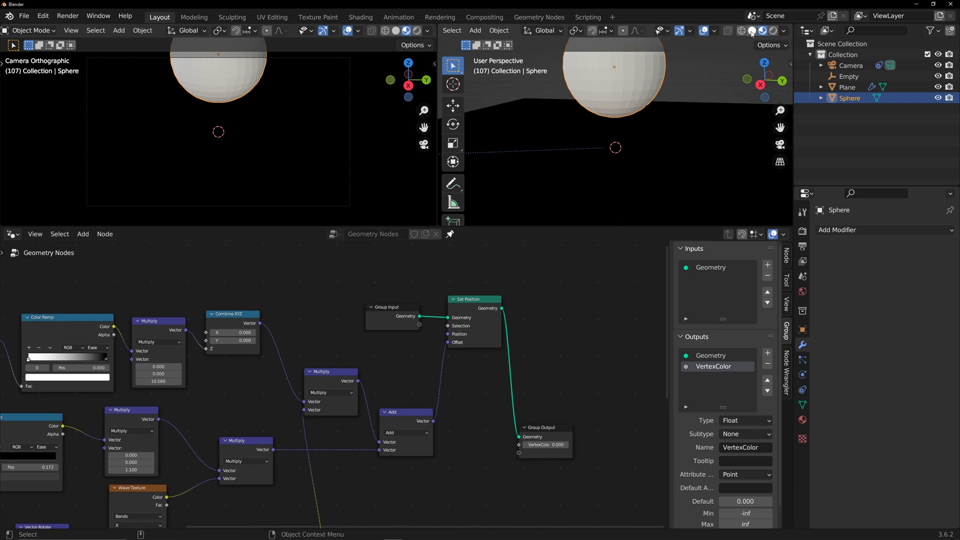
click(752, 31)
Set the Z value of the Multiply after the second Color Ramp to 0.47
middle_drag(641, 170, 682, 173)
middle_drag(291, 394, 501, 356)
drag(340, 433, 320, 432)
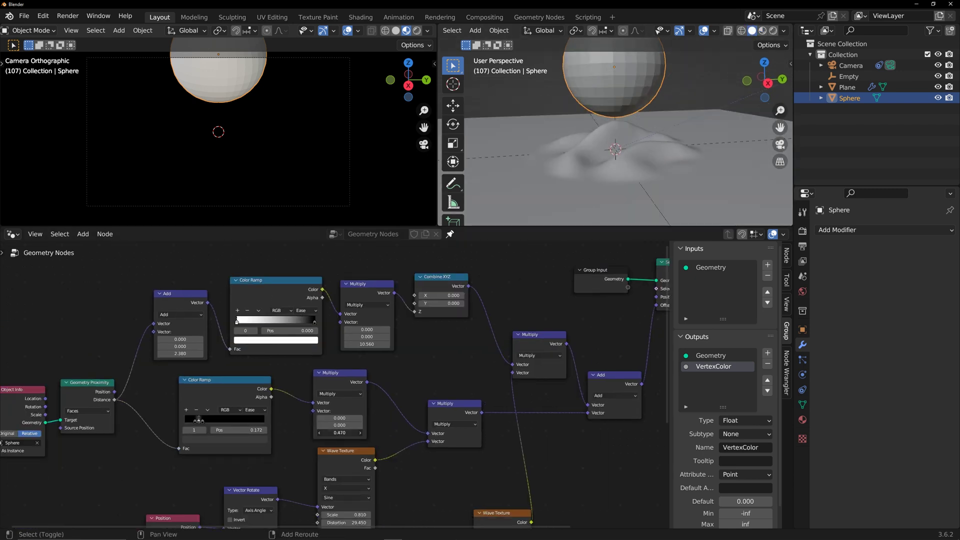
Play the animation and review how the waves move on the plane beneath the sphere
key(space)
middle_drag(617, 181, 602, 201)
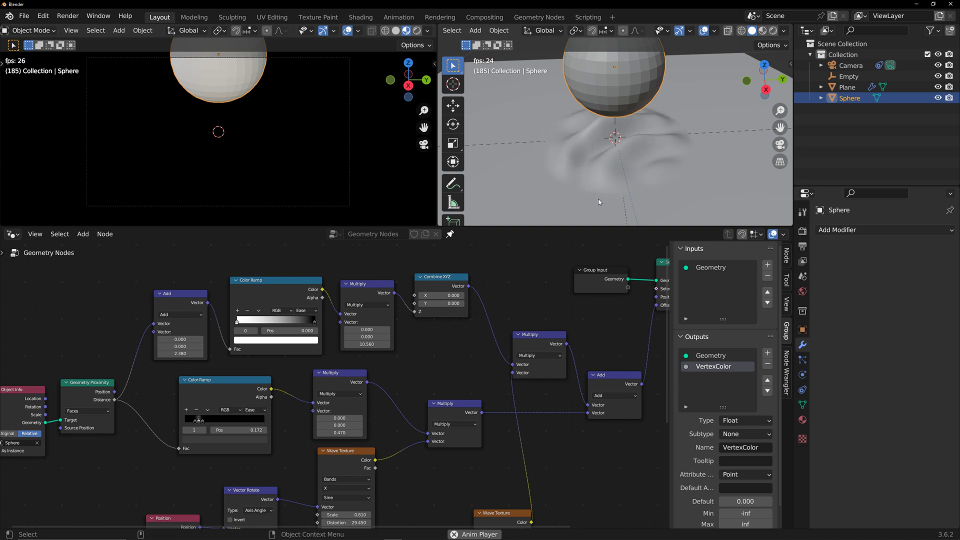
key(space)
Enlarge the 3D viewports and open the plane's mesh for editing in edge mode with nothing selected
drag(389, 228, 389, 383)
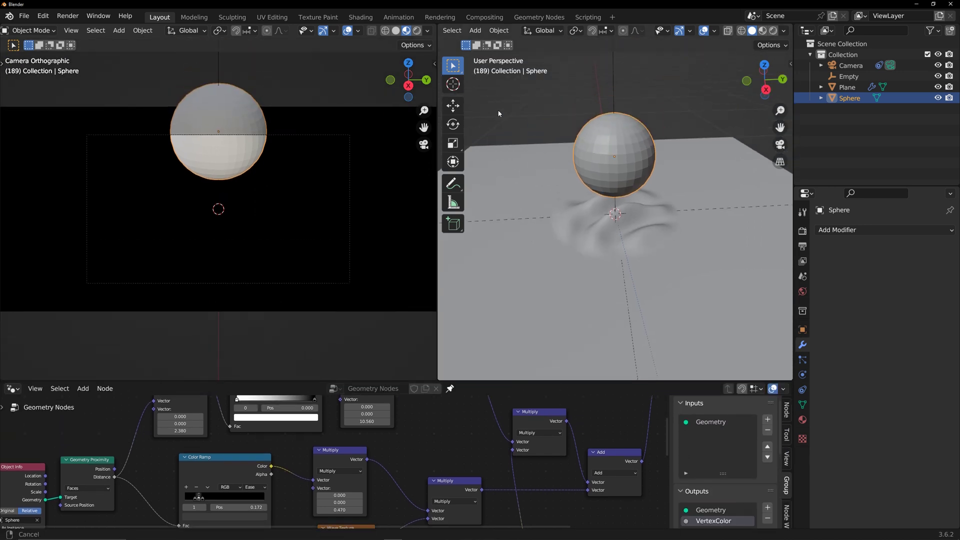
scroll(502, 123, down, 4)
click(564, 246)
middle_drag(564, 244, 577, 292)
key(Tab)
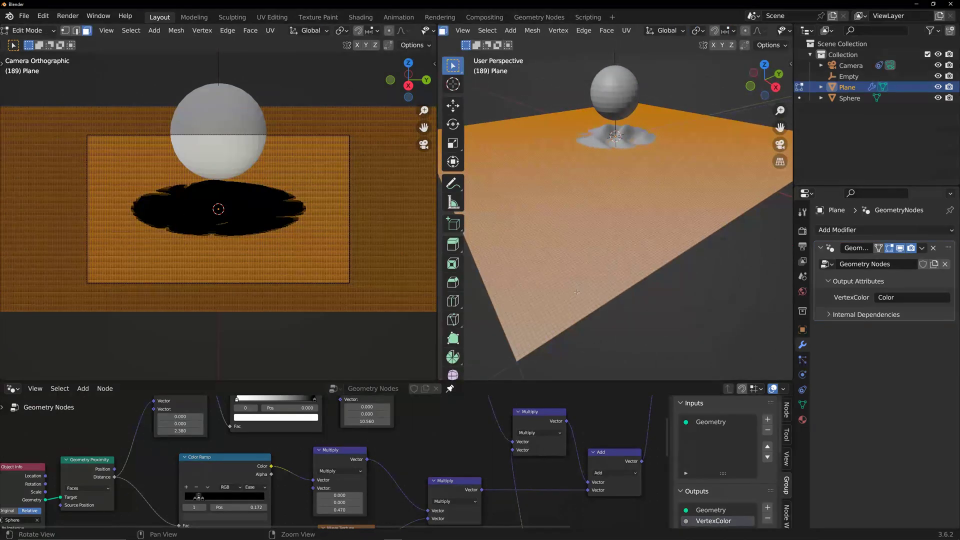
key(2)
key(alt+a)
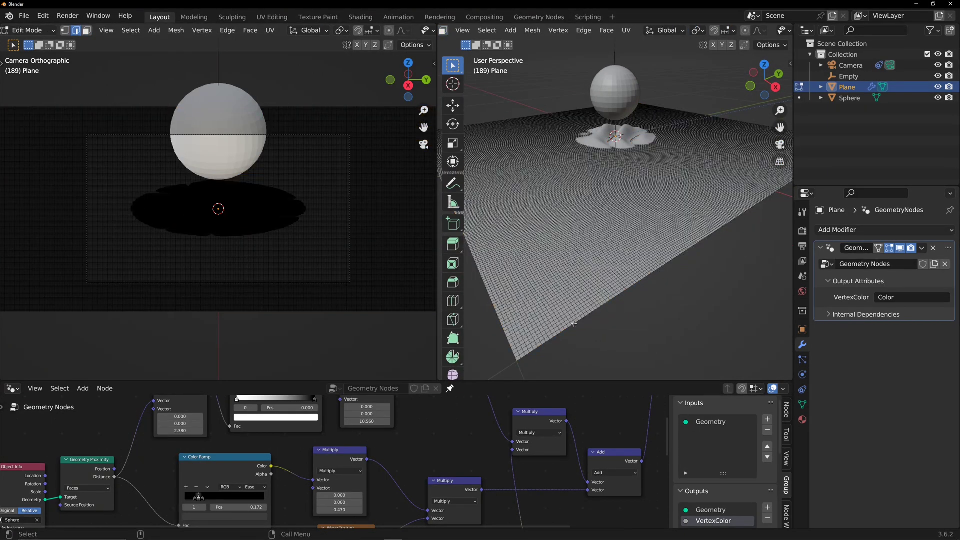
Select the plane's outer border edge loop and extend the selection to all edges with similar direction
alt+click(573, 324)
click(484, 30)
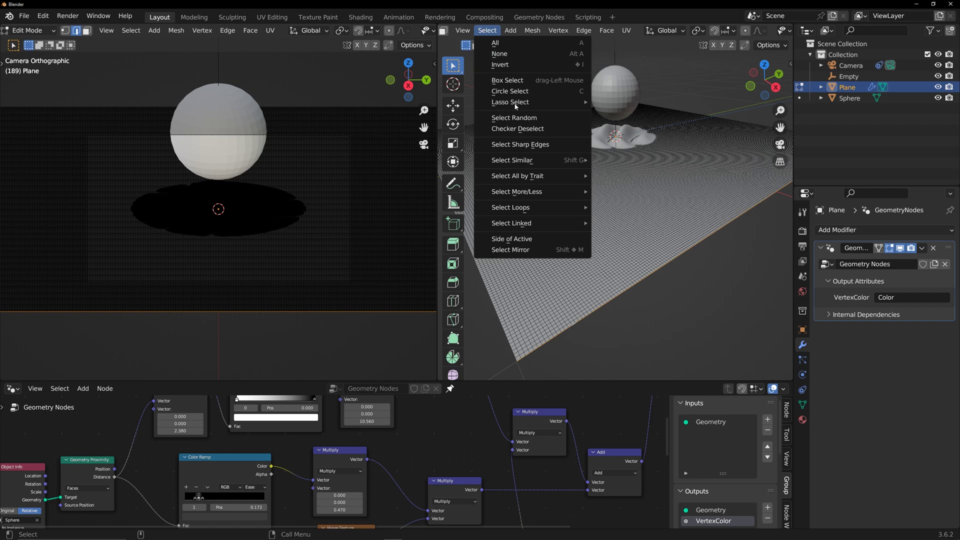
mouse_move(530, 162)
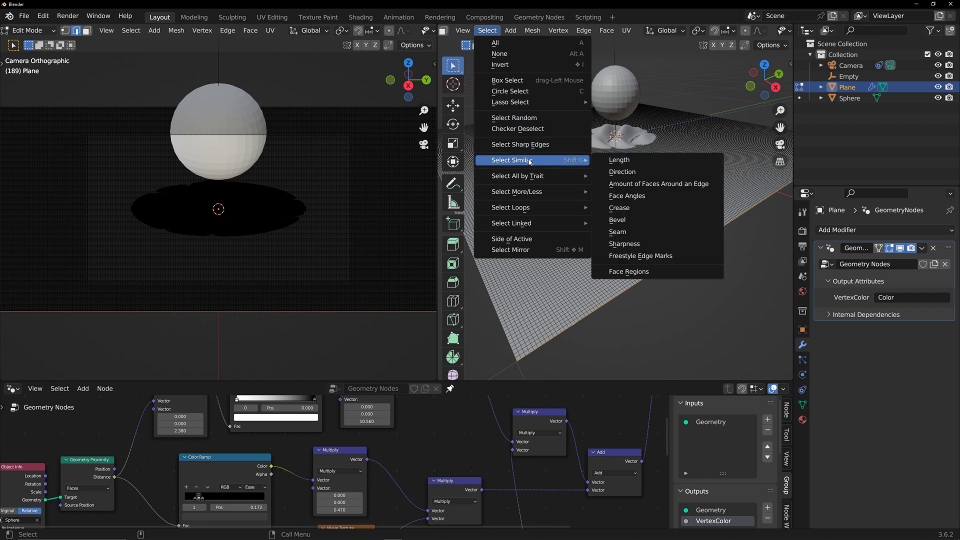
click(627, 172)
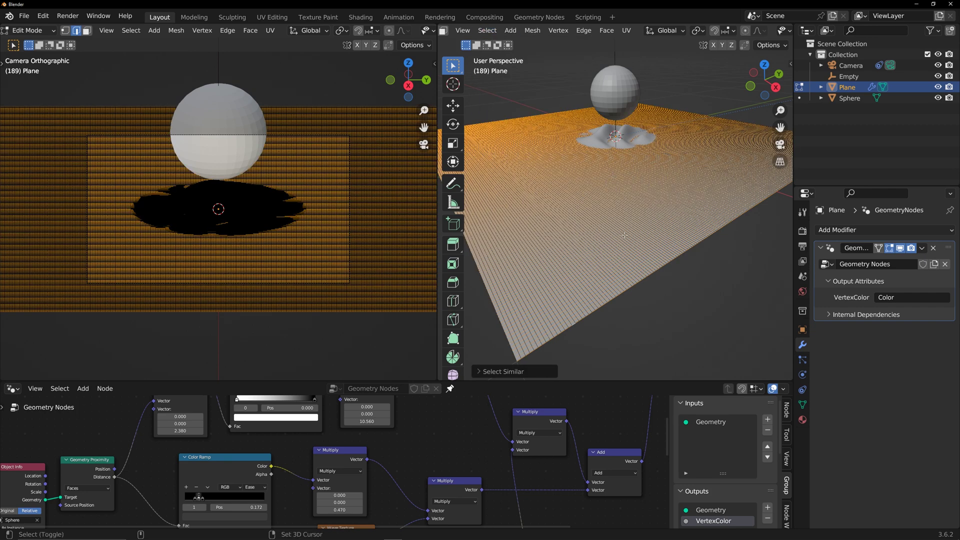
Duplicate the selected parallel edges in place and separate them into their own object
key(shift+d)
right_click(633, 212)
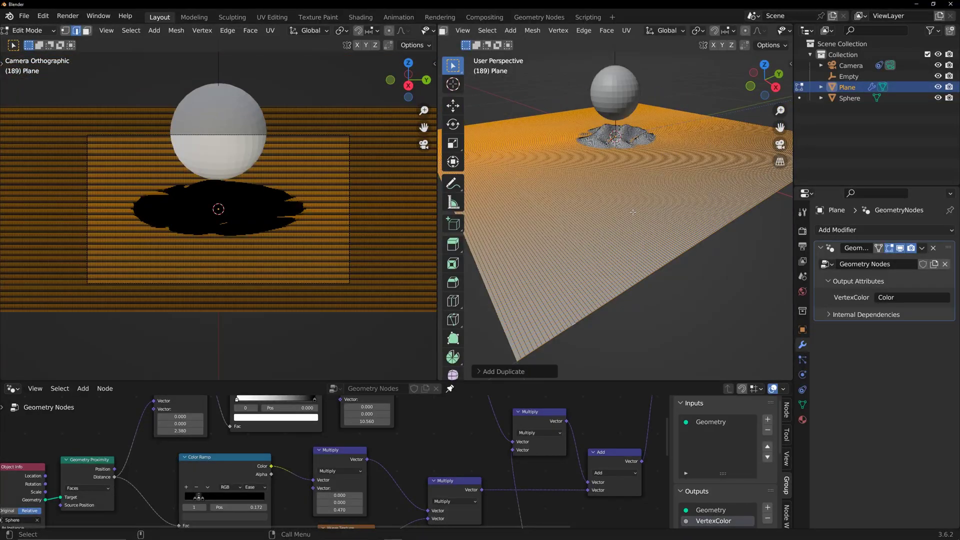
key(p)
click(633, 212)
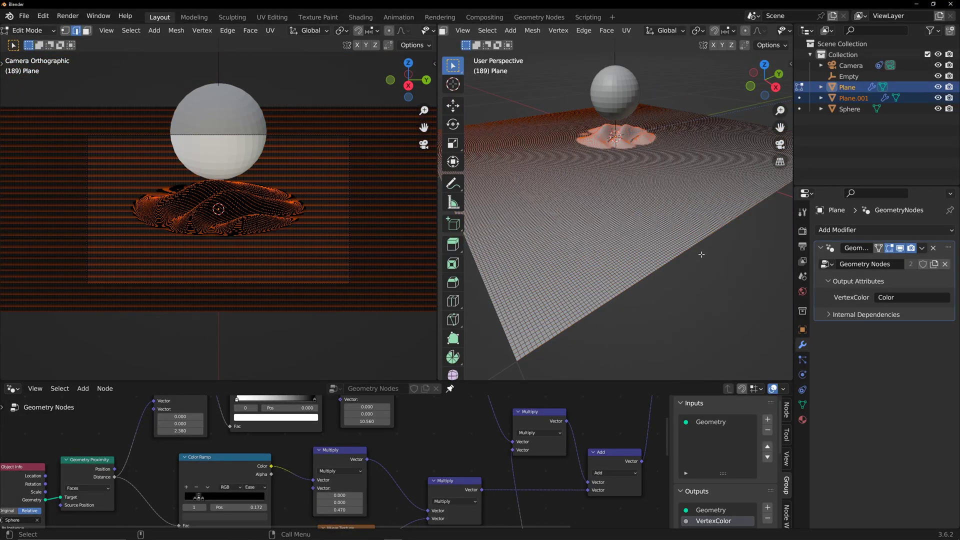
Leave mesh editing, hide the original Plane in the viewport and rename the separated object to line
key(Tab)
key(alt+a)
click(939, 87)
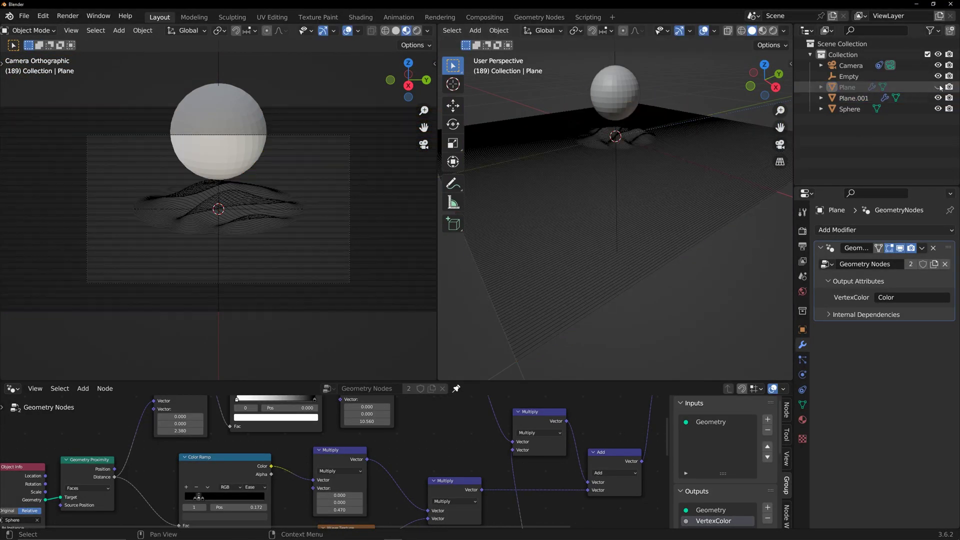
double_click(930, 98)
text(line)
key(Return)
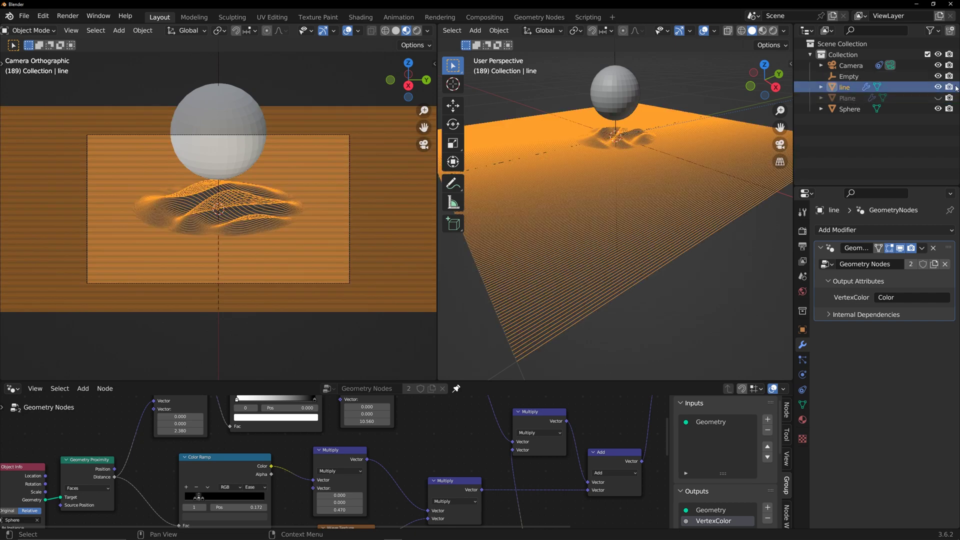
Disable the line object in renders and move it into a new collection named Line
key(m)
click(722, 271)
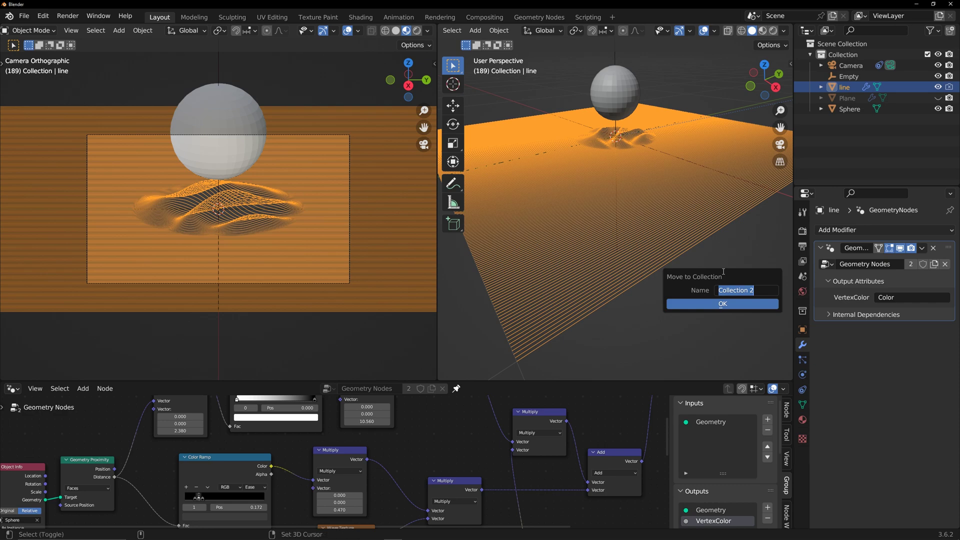
click(722, 305)
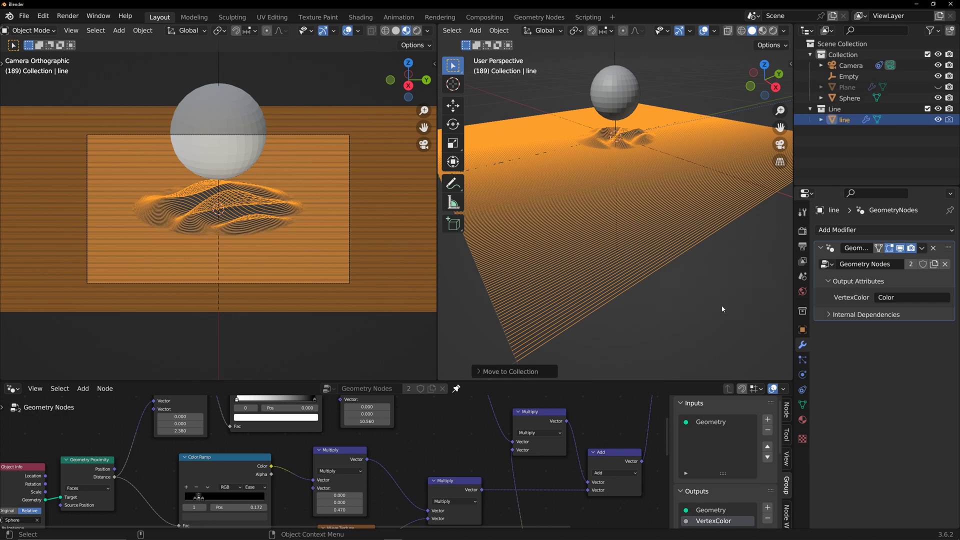
Scale the line object's mesh along the X axis by about 7.4 to space the lines farther apart
middle_drag(718, 274, 680, 244)
key(Tab)
scroll(680, 244, down, 3)
key(s)
key(x)
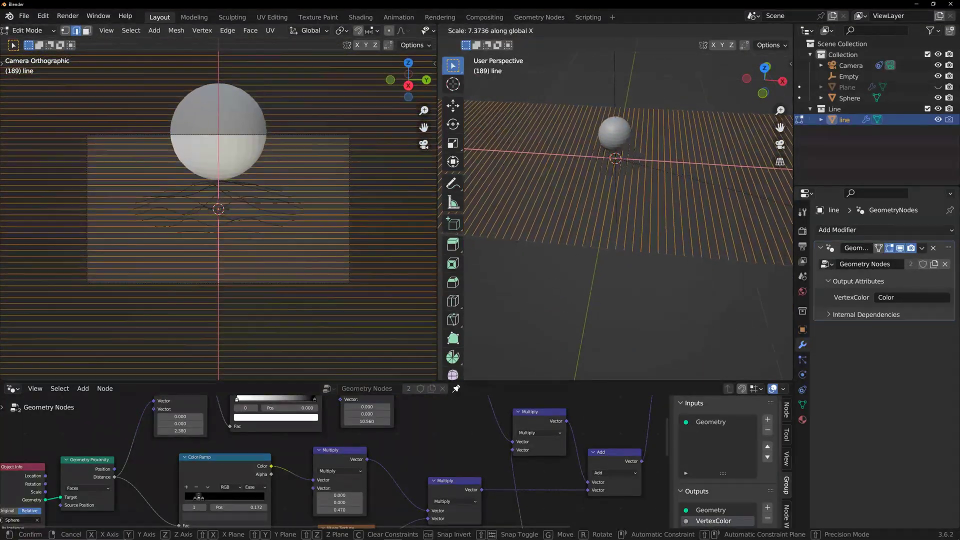
click(673, 362)
In top view, delete the outer lines at both ends along X, keeping the central section, and leave mesh editing
middle_drag(717, 287, 625, 273)
key(alt+a)
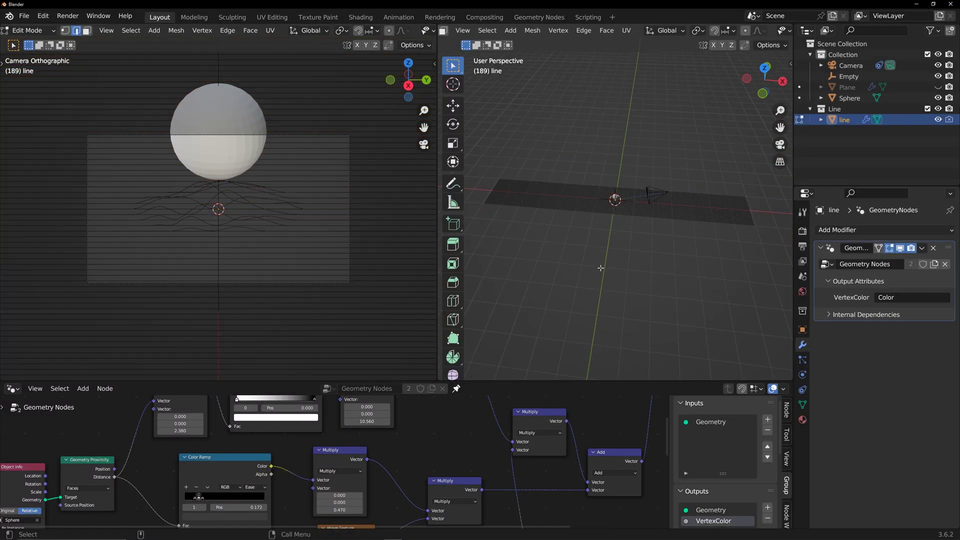
click(765, 68)
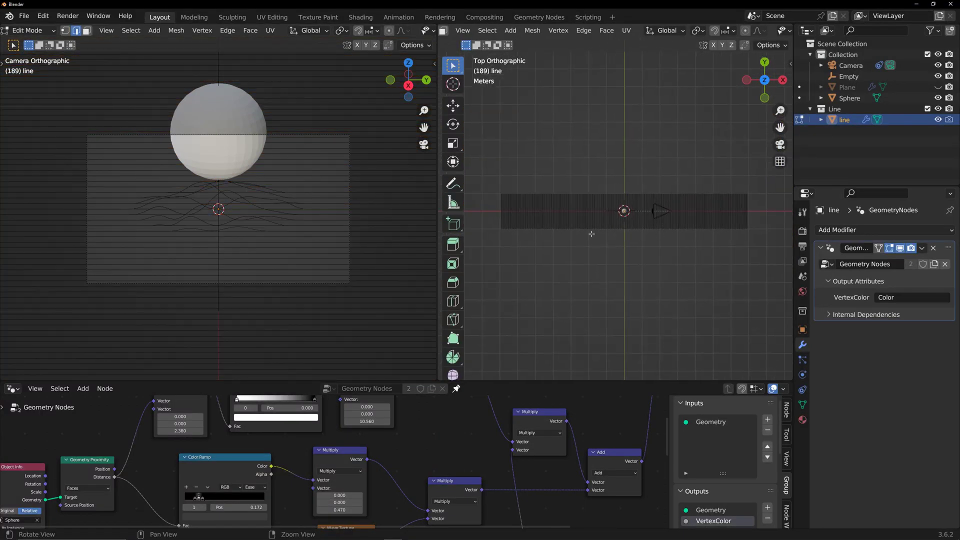
drag(489, 161, 599, 294)
shift+drag(647, 178, 789, 294)
key(x)
click(677, 224)
drag(572, 169, 605, 271)
key(x)
click(620, 239)
key(Tab)
Select the line object and play the animation to review the waves on the spaced-out lines
click(603, 274)
middle_drag(603, 274, 577, 225)
click(623, 242)
key(space)
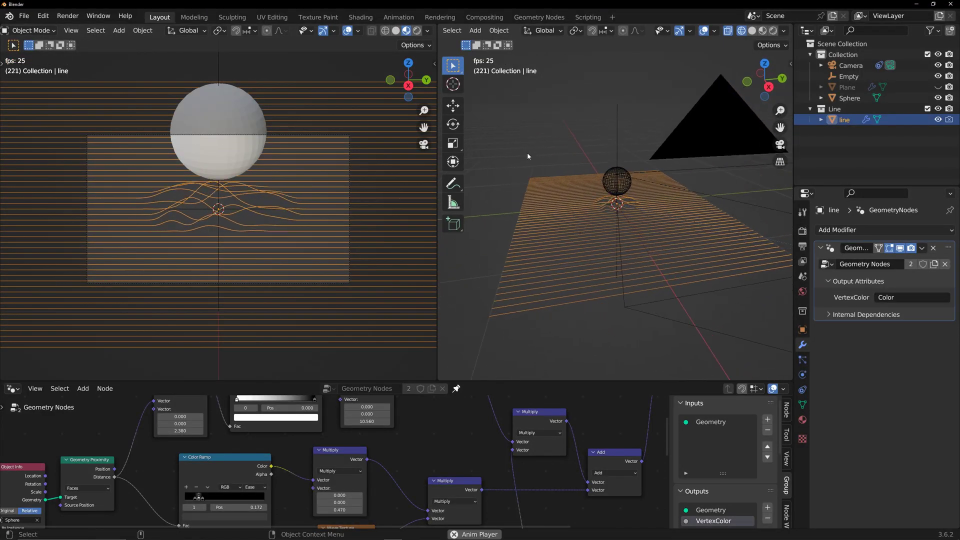
key(space)
Set the Multiply value after Scene Time to 0.2 and play the animation to check the wave speed
click(494, 323)
drag(460, 381, 460, 321)
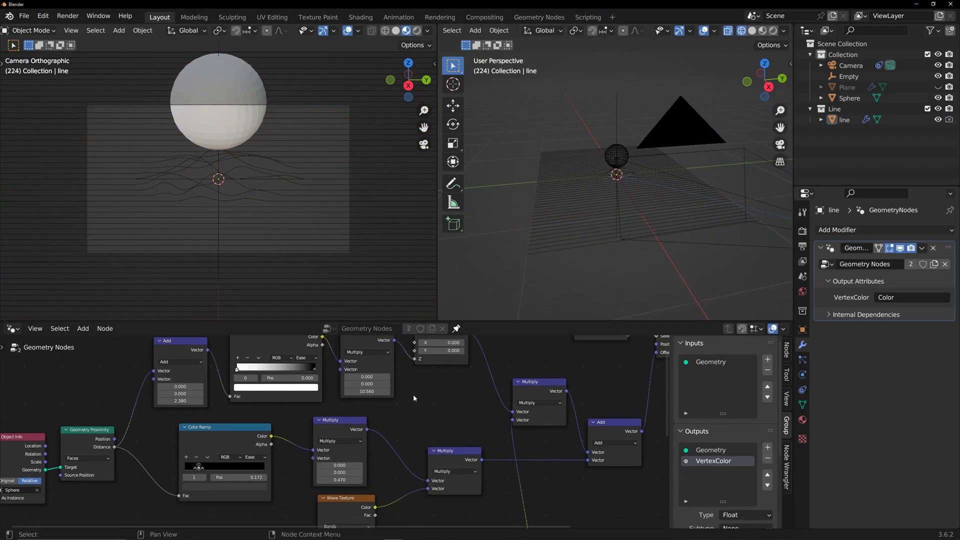
middle_drag(413, 394, 302, 345)
scroll(357, 430, up, 2)
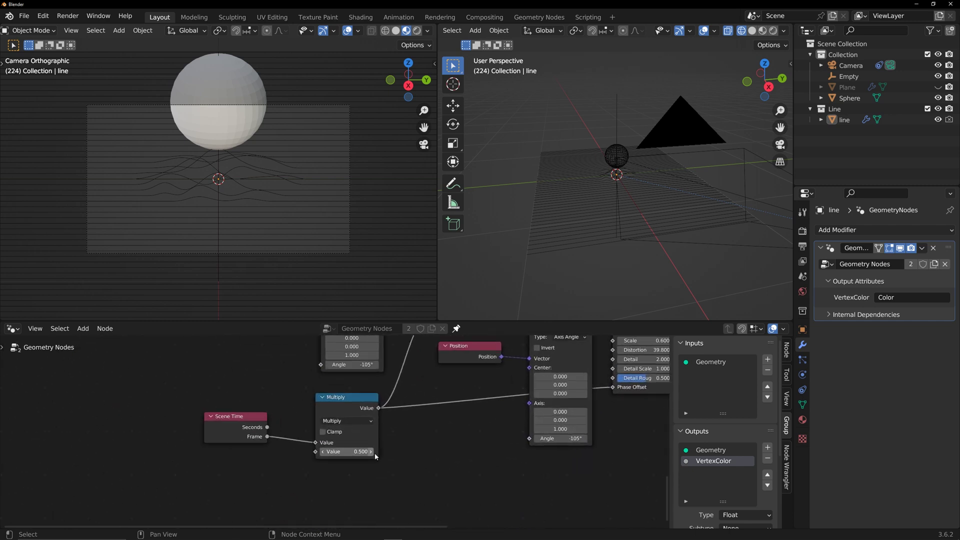
text(.2)
key(Return)
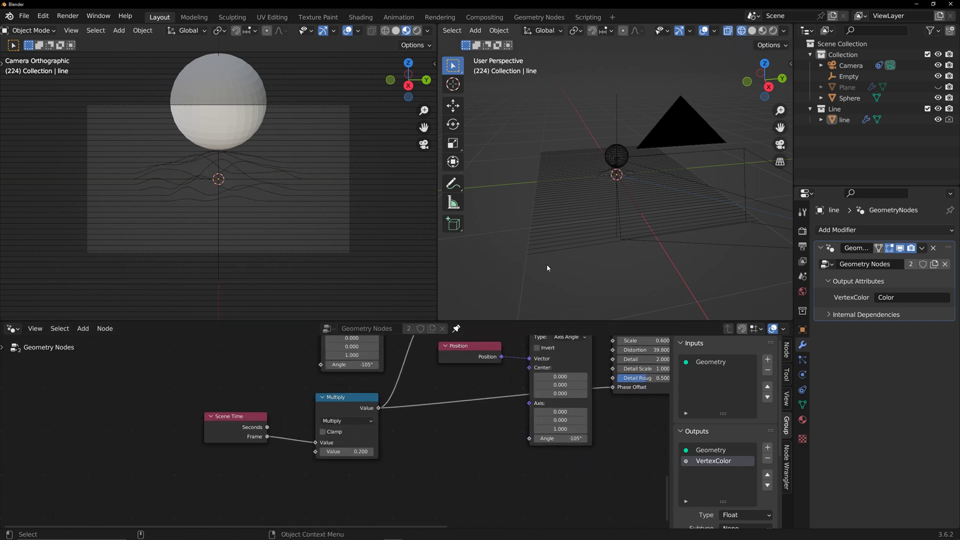
key(space)
key(space)
Add a Collection Line Art object, set its source collection to Line and its line thickness to 3
middle_drag(568, 272, 586, 268)
key(shift+a)
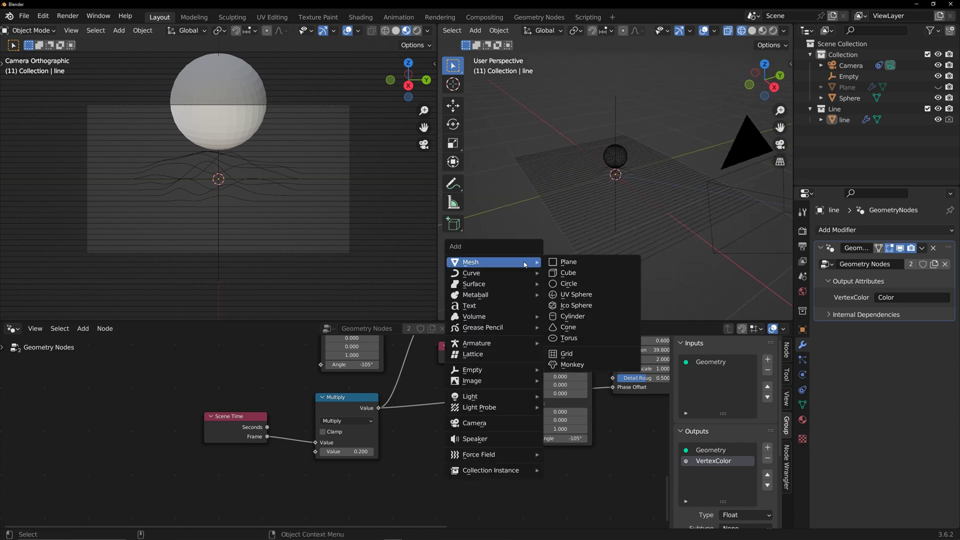
mouse_move(526, 333)
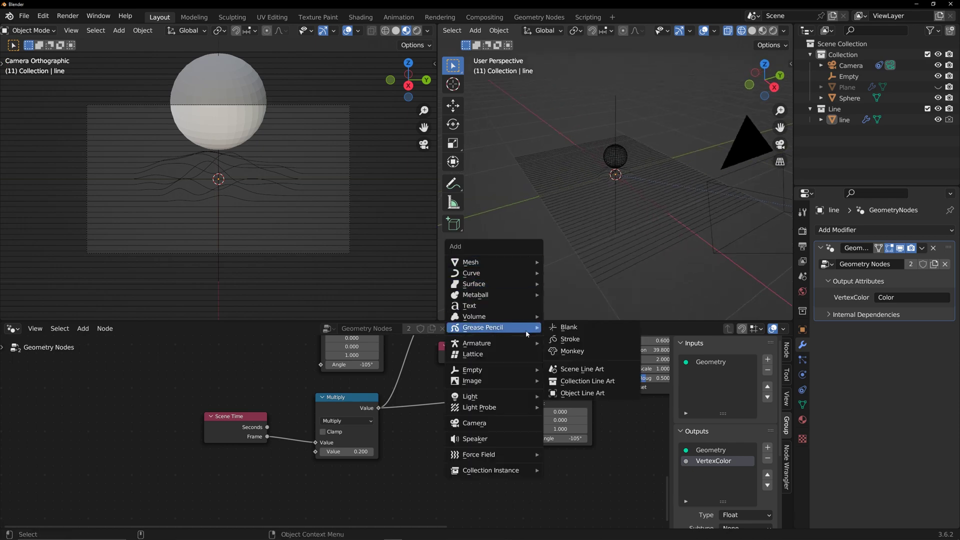
click(585, 381)
click(895, 278)
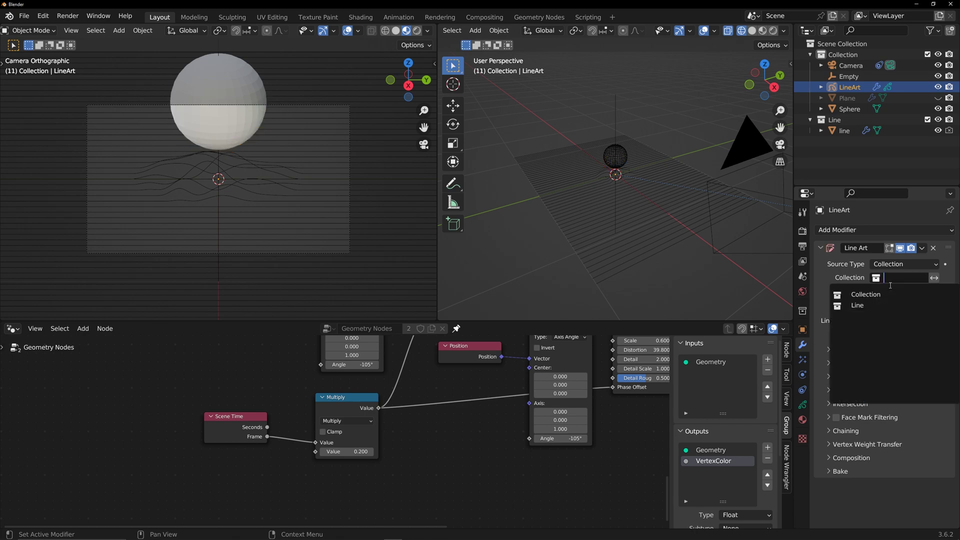
click(878, 306)
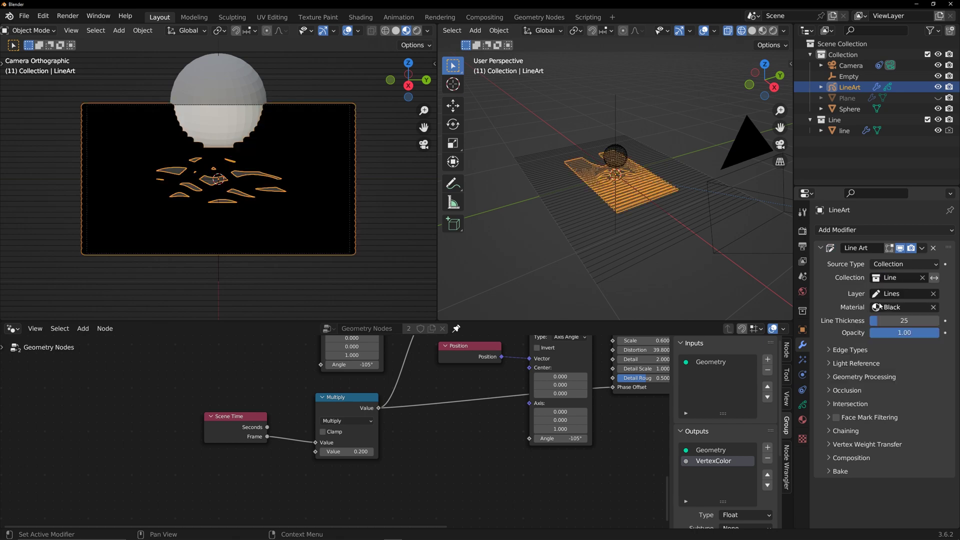
click(522, 240)
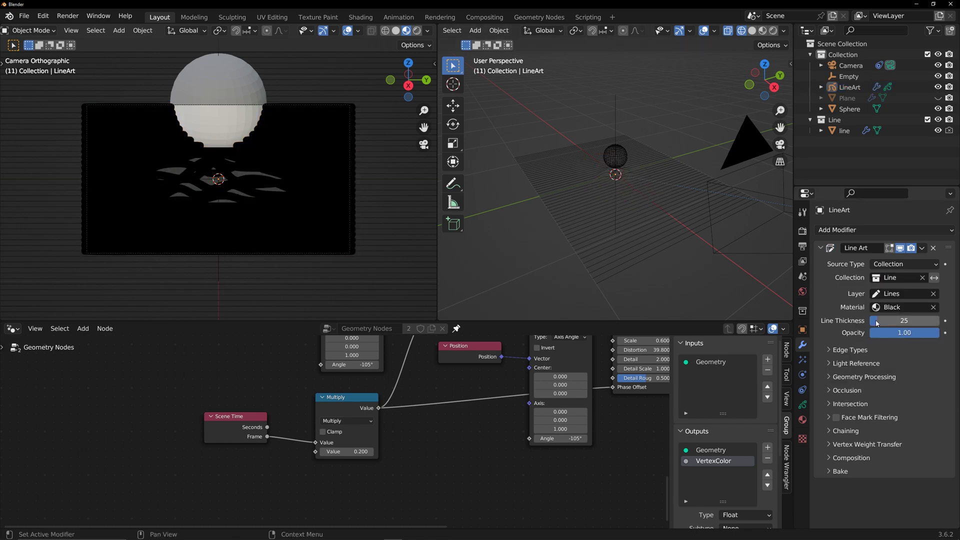
drag(876, 324, 856, 324)
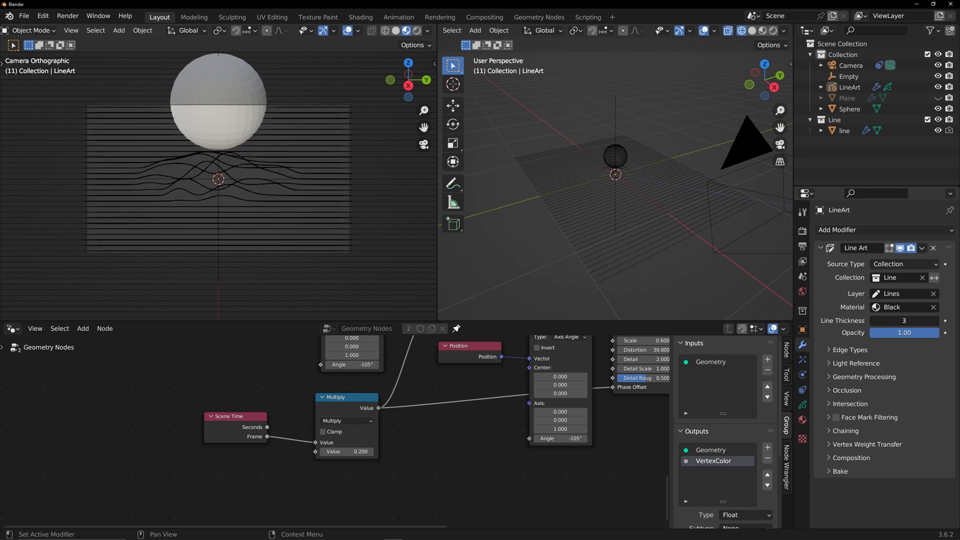
Extrude the line object's edges downward along Z by about 2 m and show the perspective viewport in solid shading
click(610, 250)
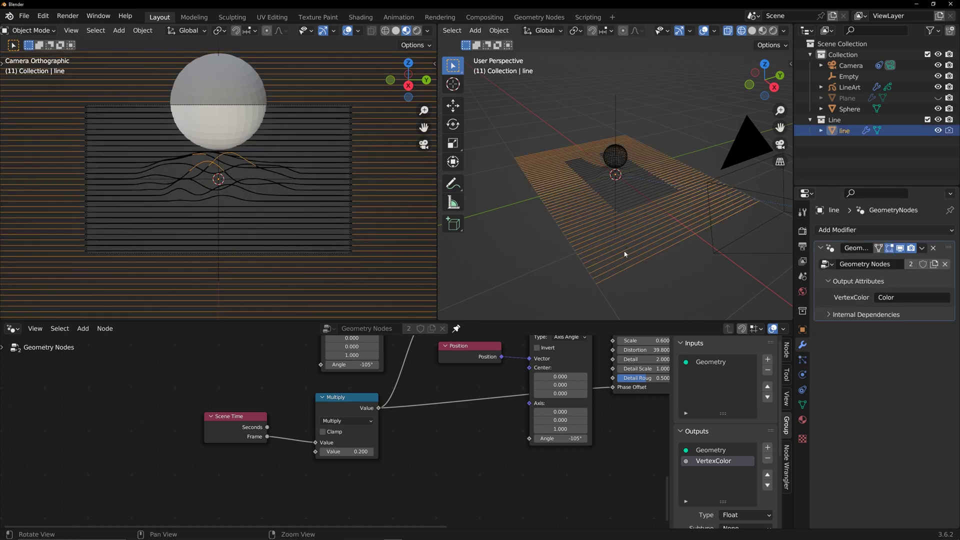
middle_drag(610, 250, 650, 248)
key(Tab)
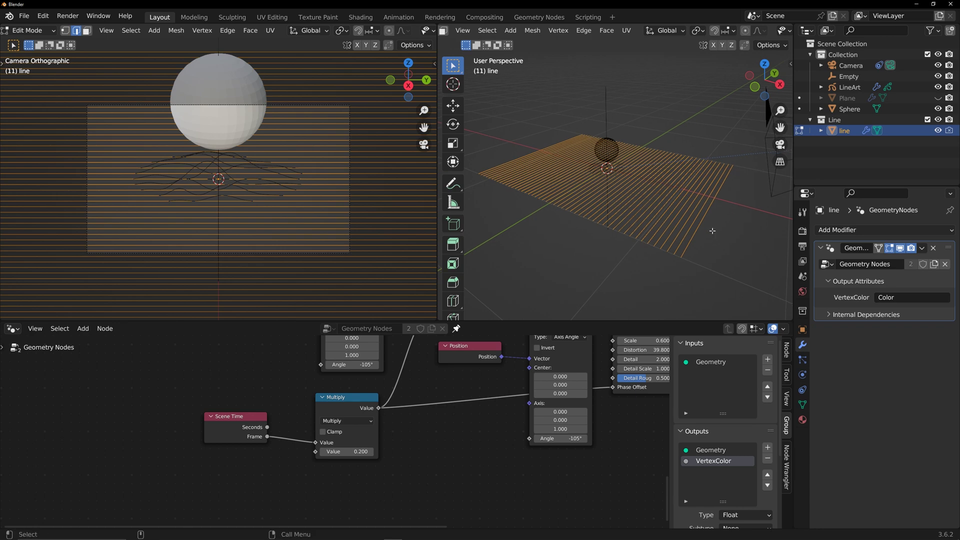
key(e)
key(z)
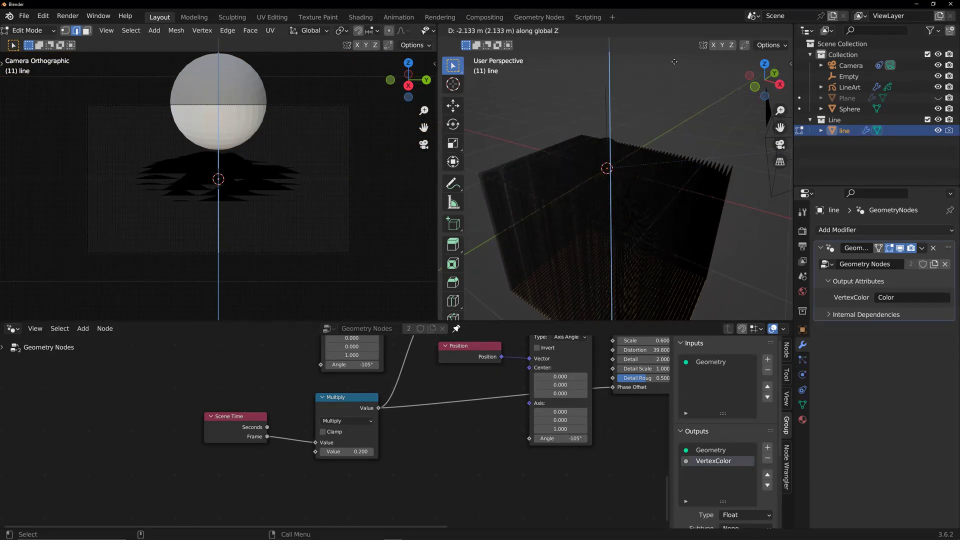
click(702, 295)
click(751, 31)
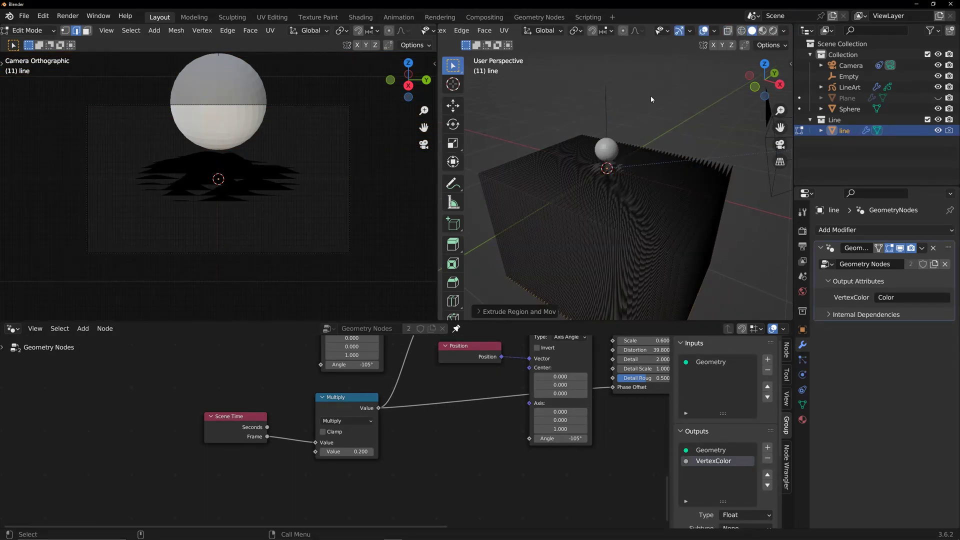
key(Tab)
Set the tint color of the LineArt object's Lines layer to white in the layer adjustments
middle_drag(599, 123, 581, 125)
click(619, 150)
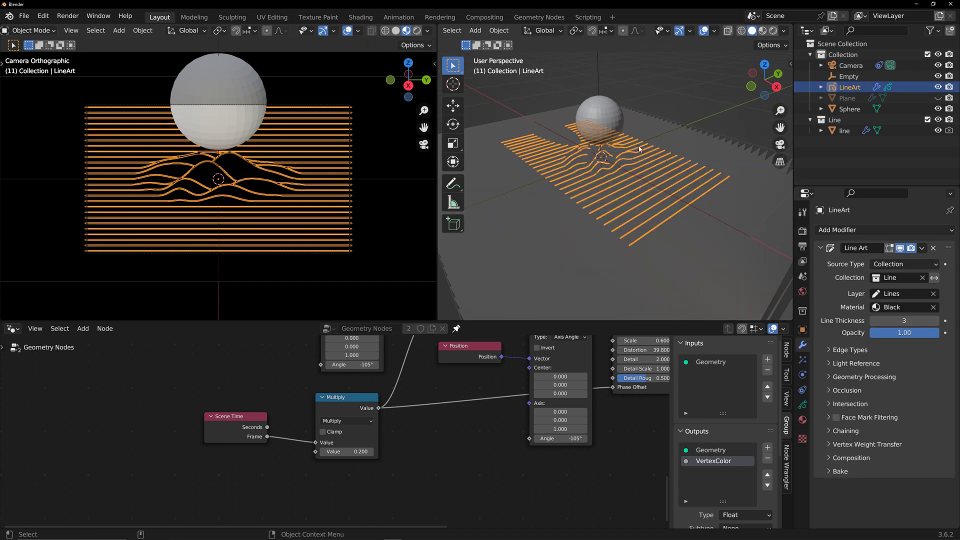
click(803, 405)
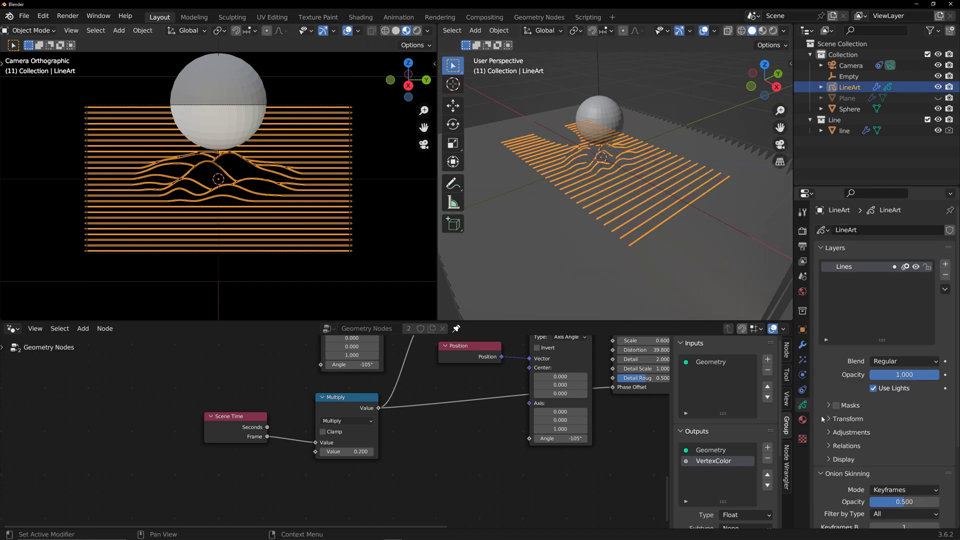
click(832, 432)
scroll(895, 410, down, 3)
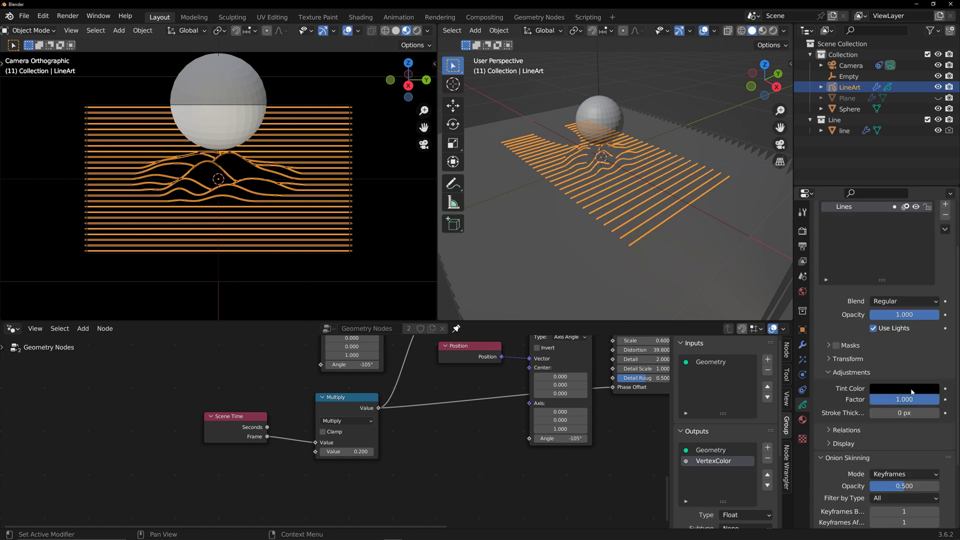
click(912, 392)
drag(932, 287, 932, 243)
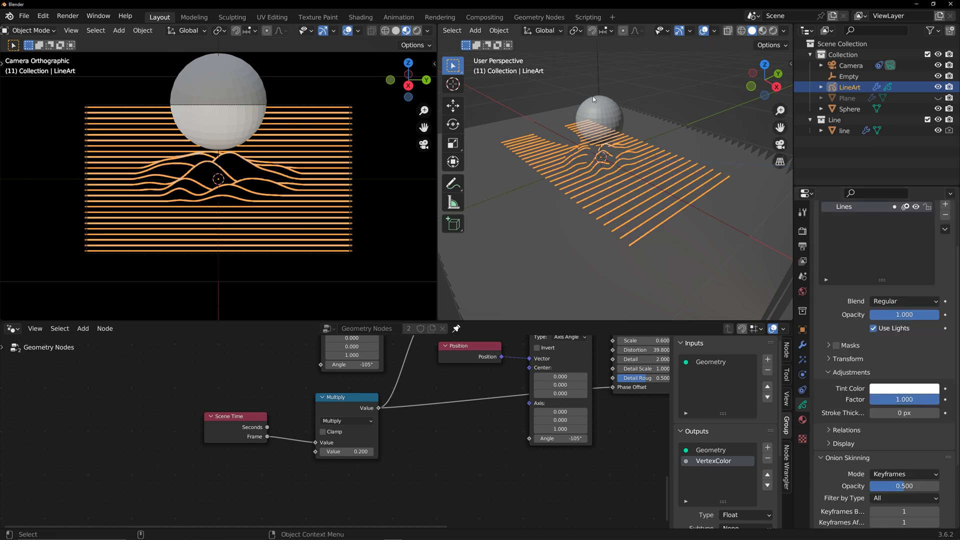
click(495, 217)
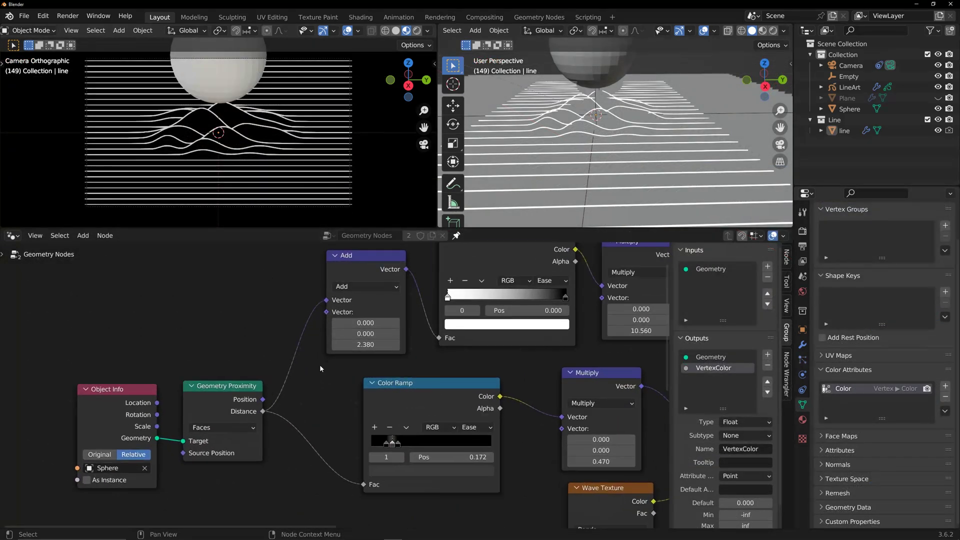
Shift the Object Info and Geometry Proximity nodes aside and add a Combine XYZ node in front of the vector Add node
drag(249, 366, 96, 418)
key(g)
click(42, 417)
click(310, 372)
key(shift+a)
mouse_move(311, 372)
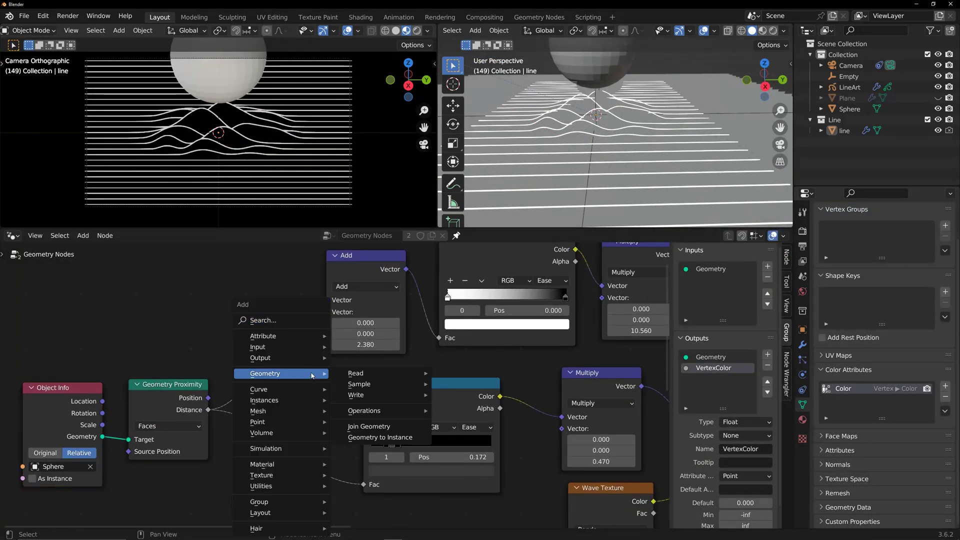
click(294, 320)
text(com)
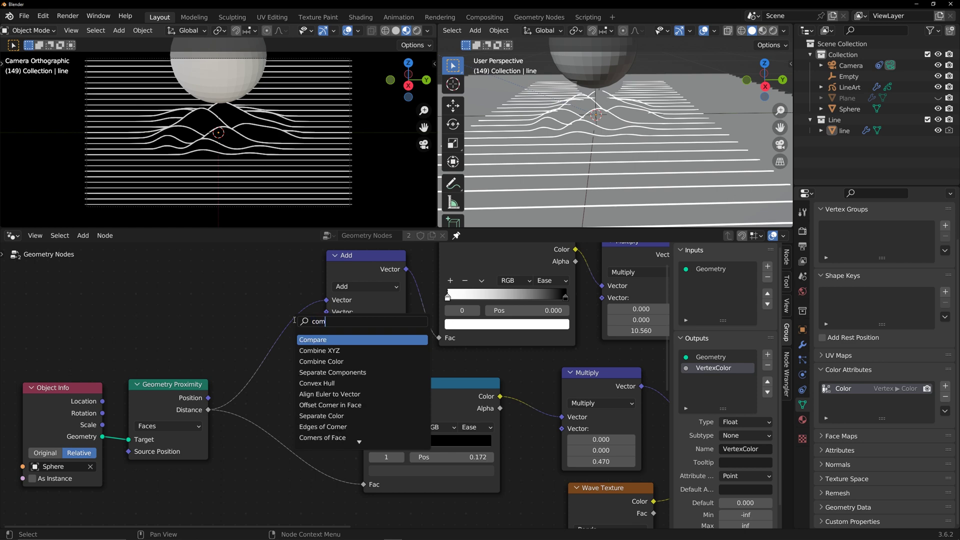
click(320, 350)
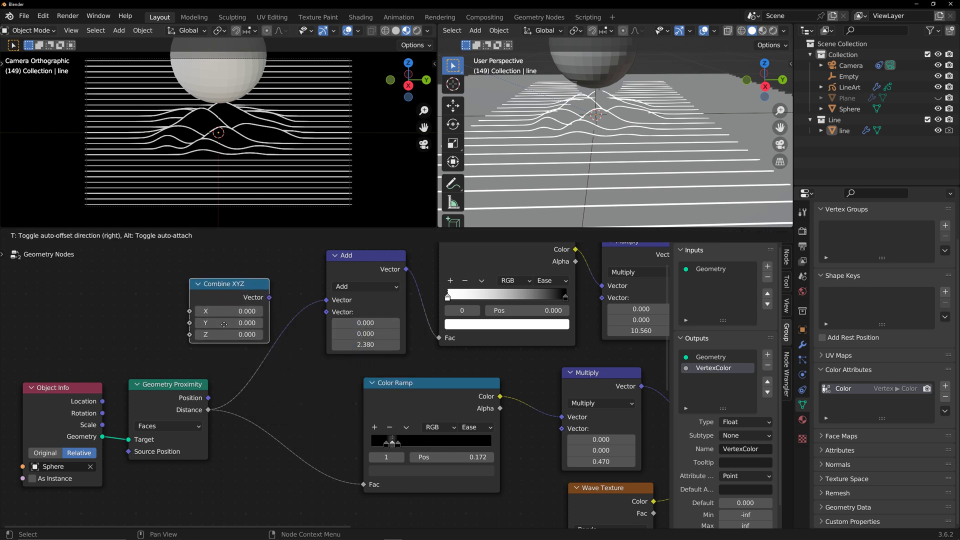
click(222, 321)
Connect the Combine XYZ vector to the Add node's second vector input and set its Z to 2.38
drag(267, 295, 326, 315)
text(2.38)
key(Return)
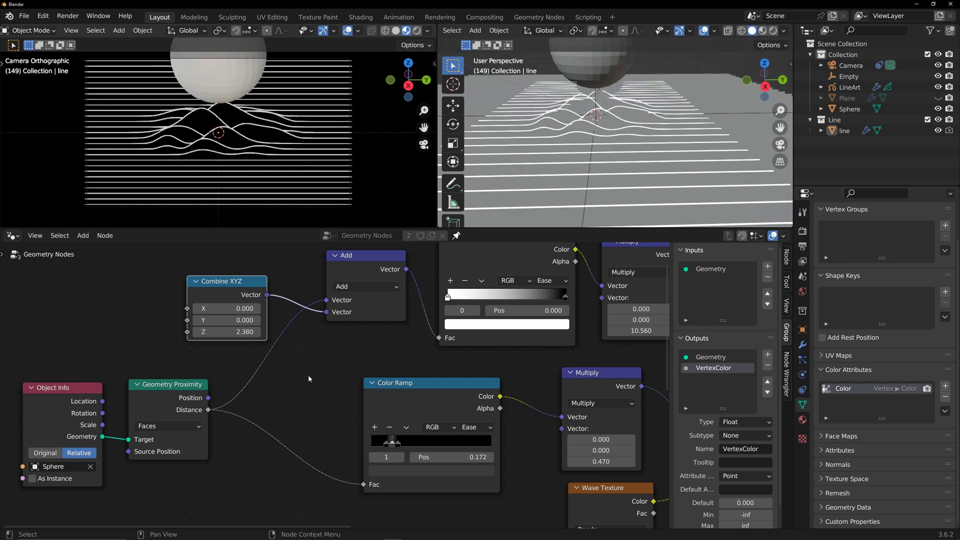
Expose the Combine XYZ node's Z value through a new Group Input node and select that input in the group's Inputs list
key(Home)
drag(299, 351, 298, 351)
text(in)
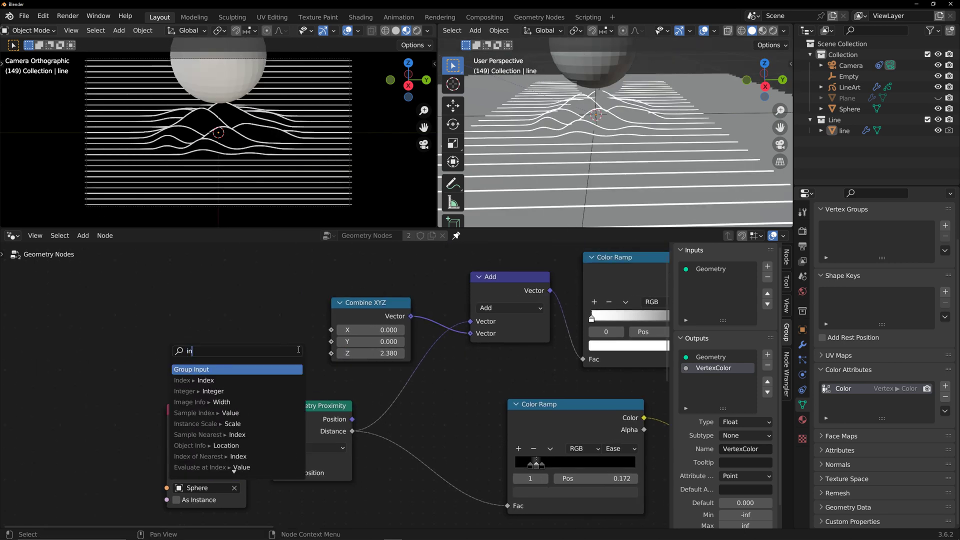
click(230, 368)
key(Home)
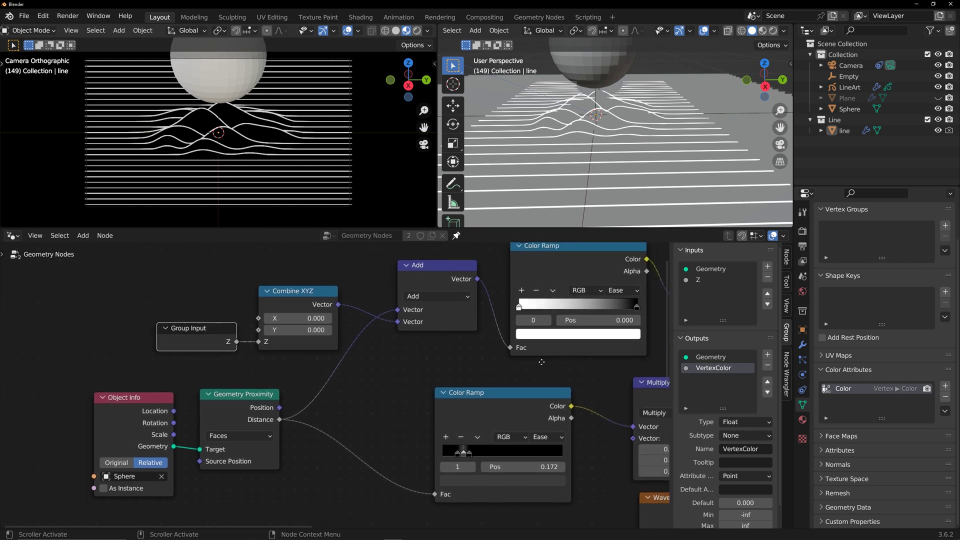
click(720, 280)
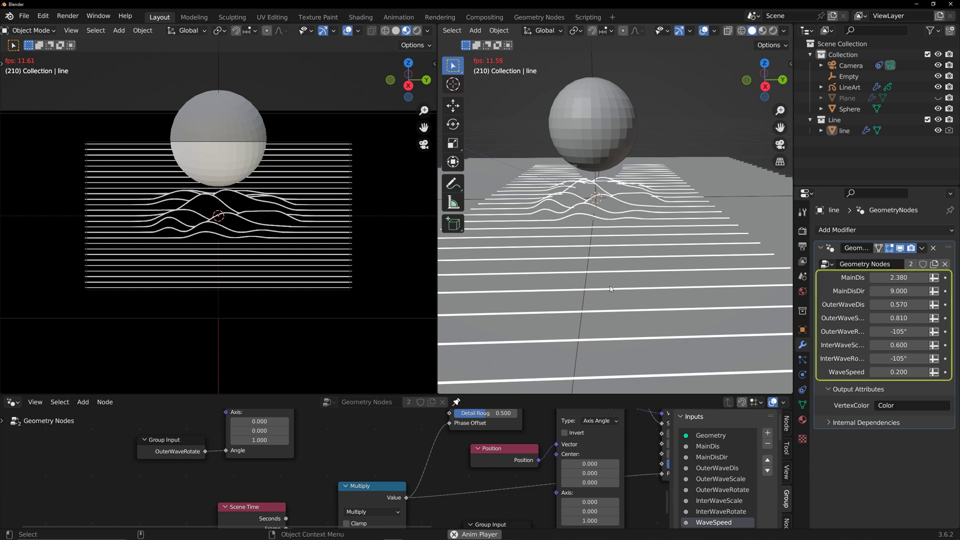
Stop the animation playback and rename the line object to Mainline
key(space)
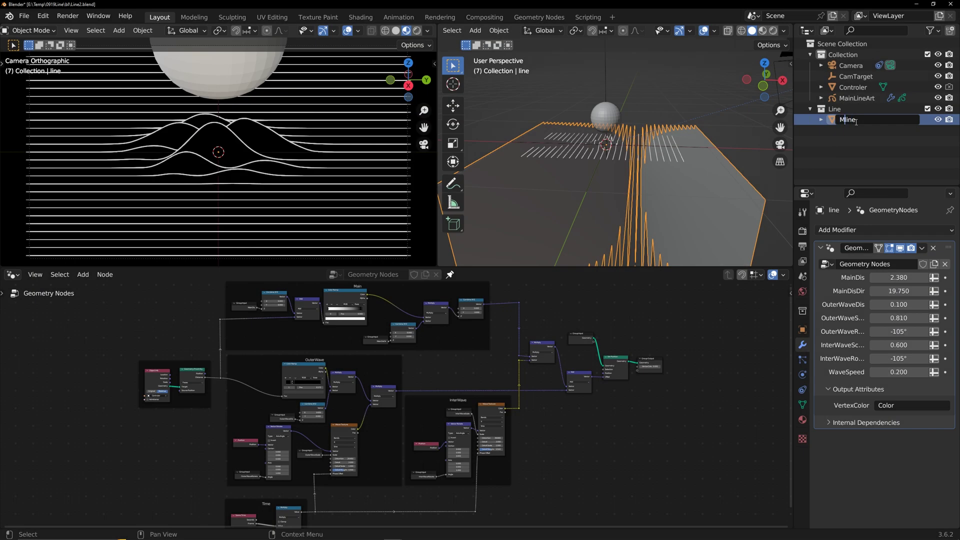
key(Return)
Add a cube-shaped Empty at the world origin
click(655, 98)
middle_drag(655, 98, 626, 128)
key(shift+a)
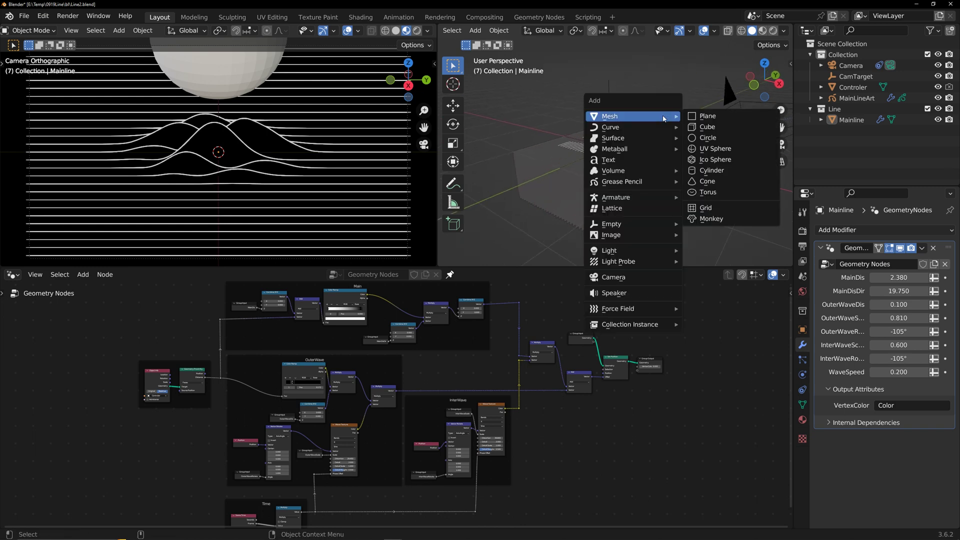
mouse_move(639, 225)
click(717, 272)
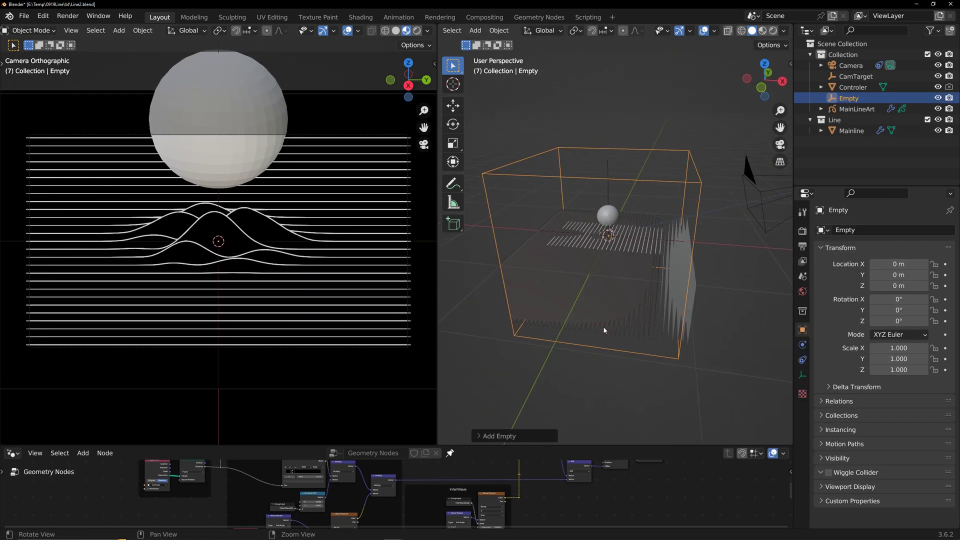
Parent the Mainline object and the Controler sphere to the Empty using the Object option
click(603, 271)
shift+click(611, 220)
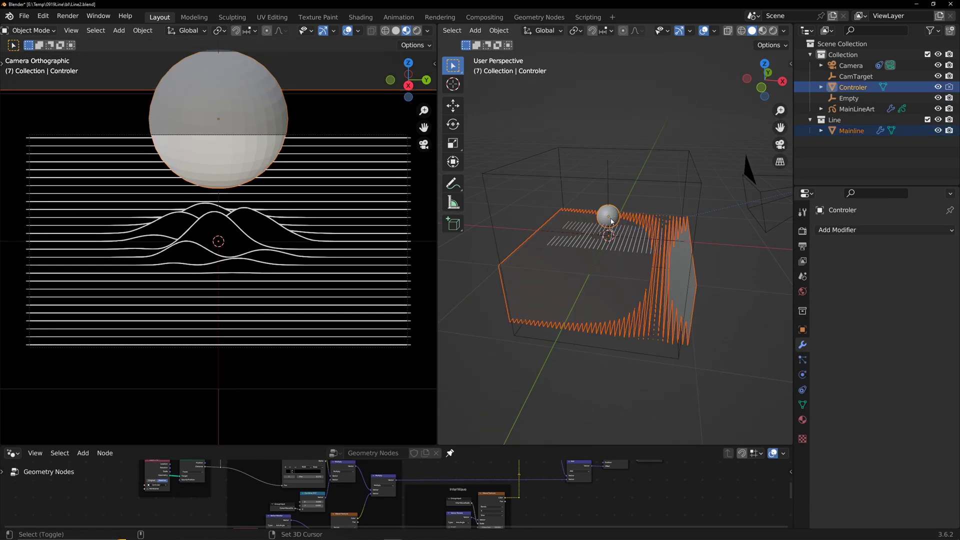
shift+click(656, 182)
key(ctrl+p)
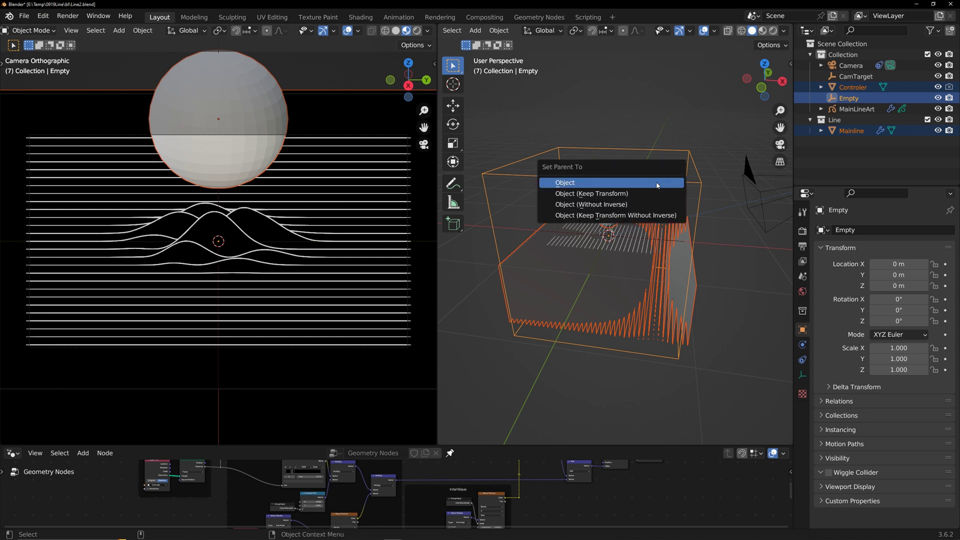
click(656, 183)
click(689, 158)
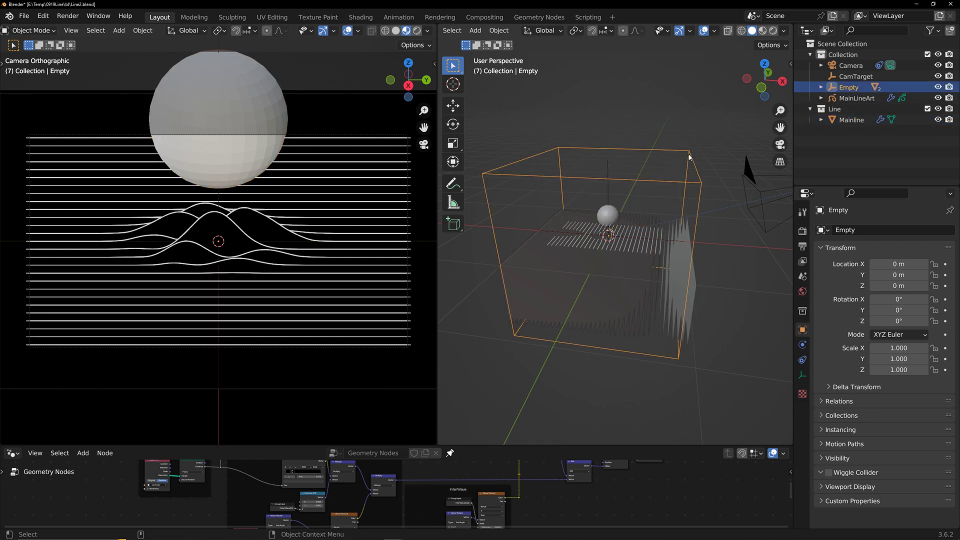
Rename the cube Empty to Base
middle_drag(673, 157, 745, 160)
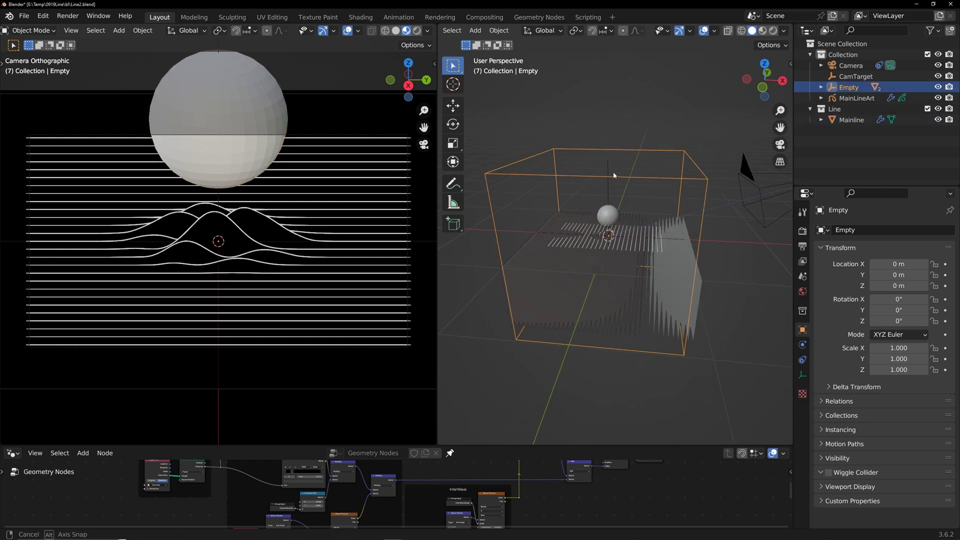
double_click(852, 89)
text(Base)
key(Return)
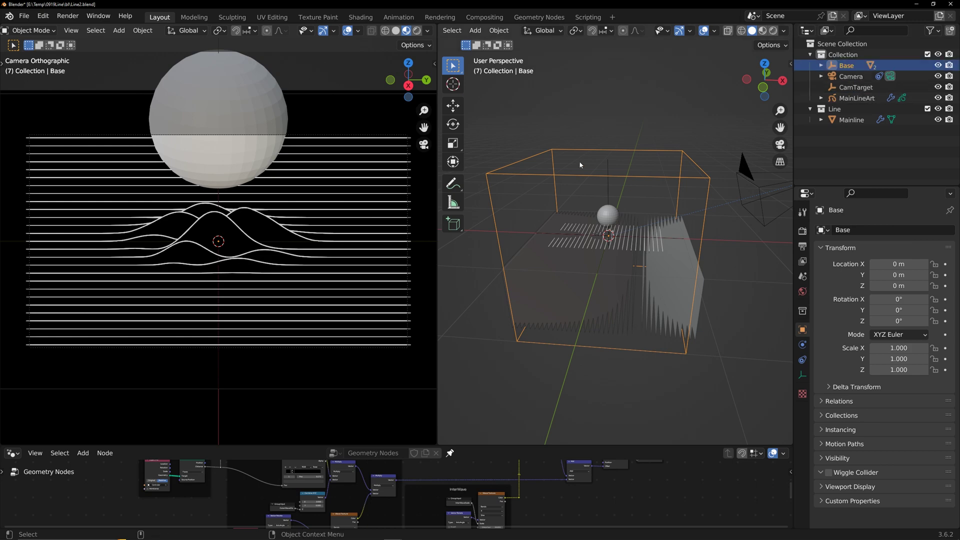
Try rotating the Base empty freely to check that the sphere and lines follow it
click(593, 124)
click(649, 180)
key(r)
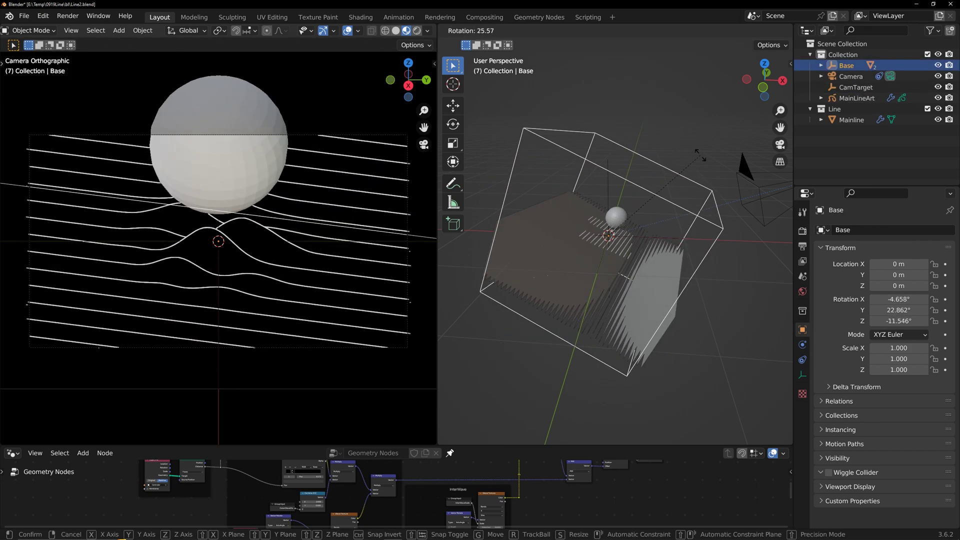
key(Escape)
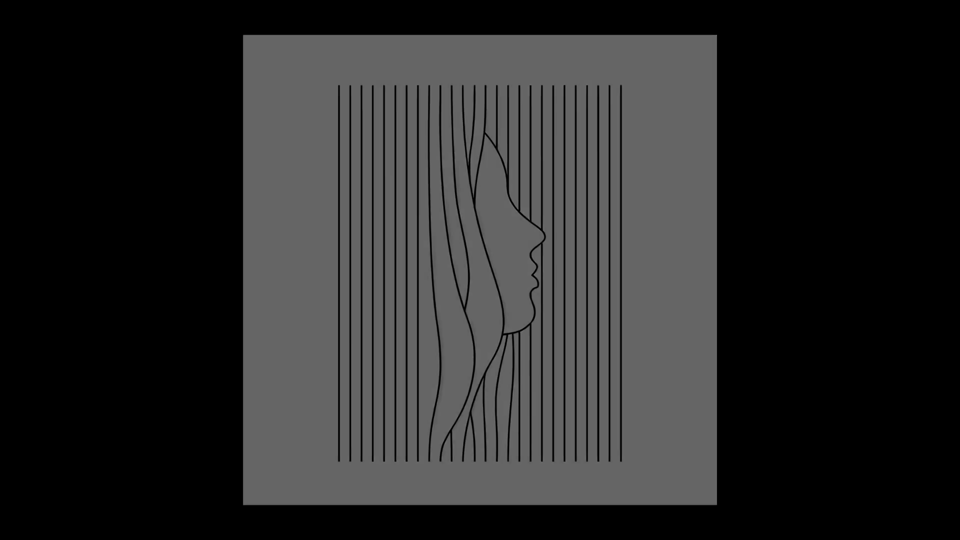
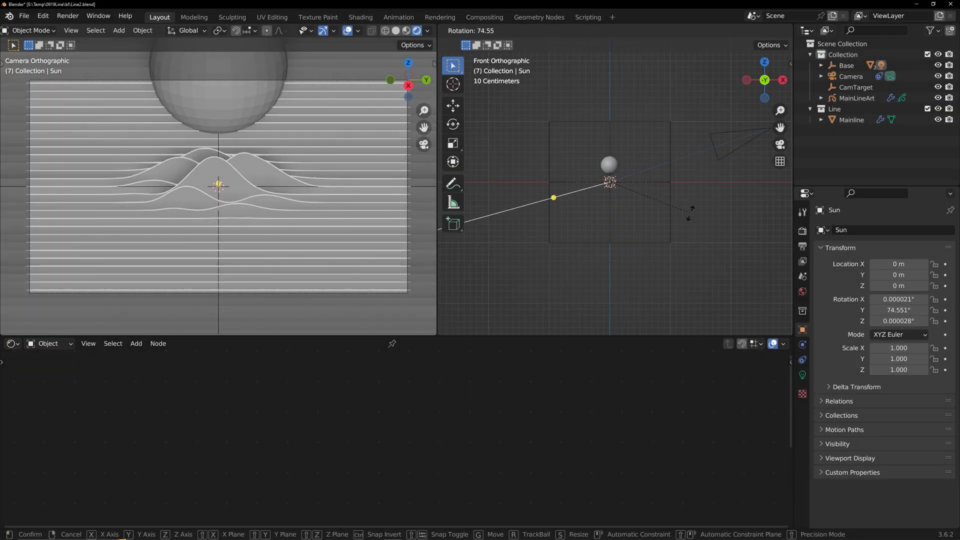
Rotate the Sun light to about 75° around Y and brighten the world background color
click(690, 216)
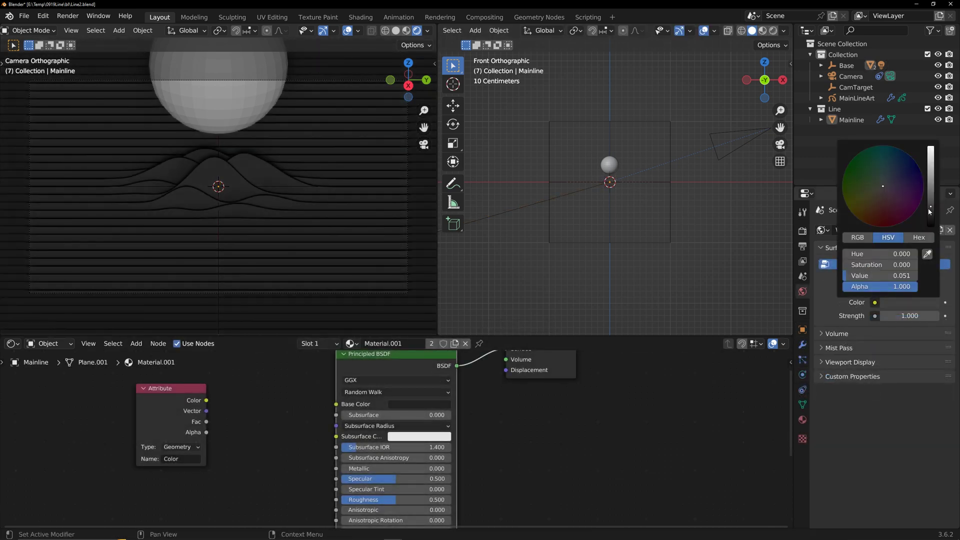
drag(930, 211, 930, 172)
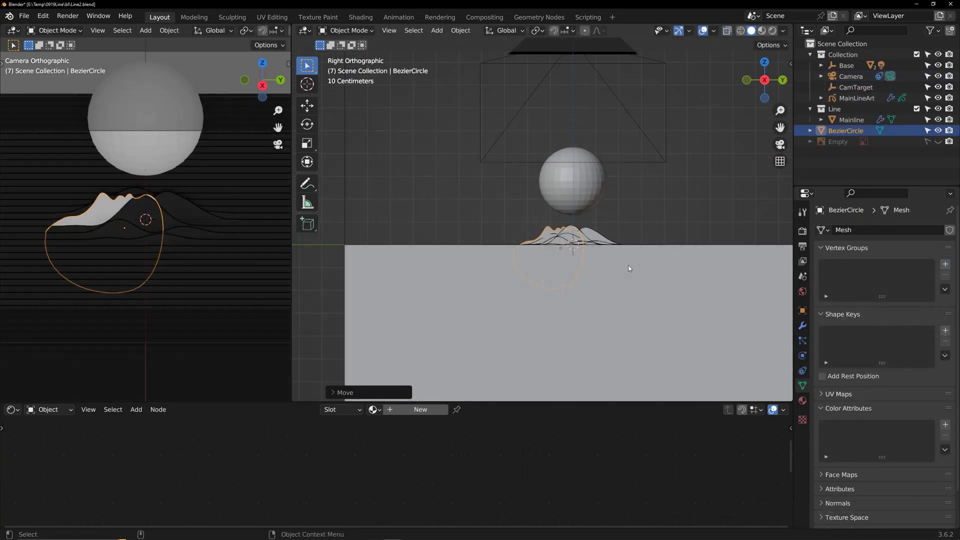
Finish placing the BezierCircle face mesh and parent it to the Base empty using the Object option
click(642, 266)
scroll(642, 266, down, 4)
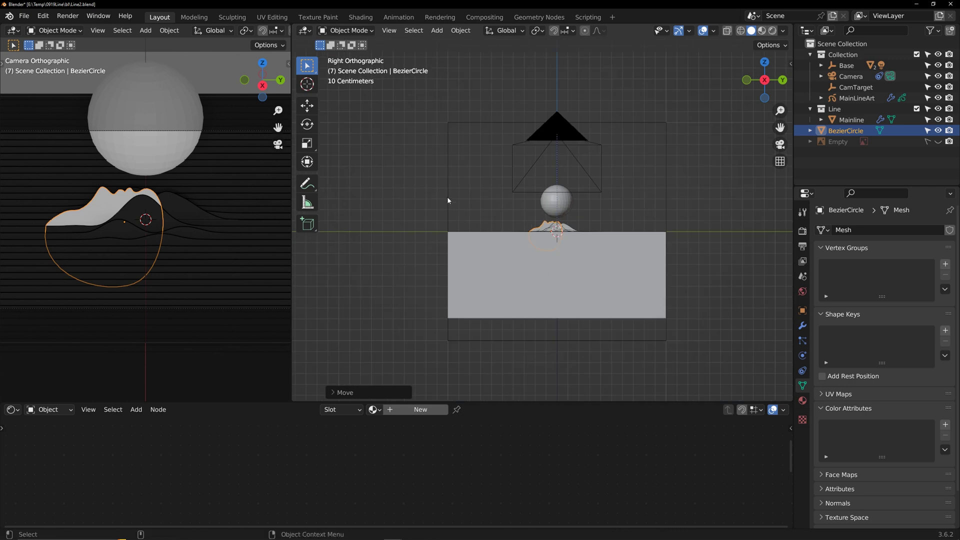
shift+click(447, 199)
key(ctrl+p)
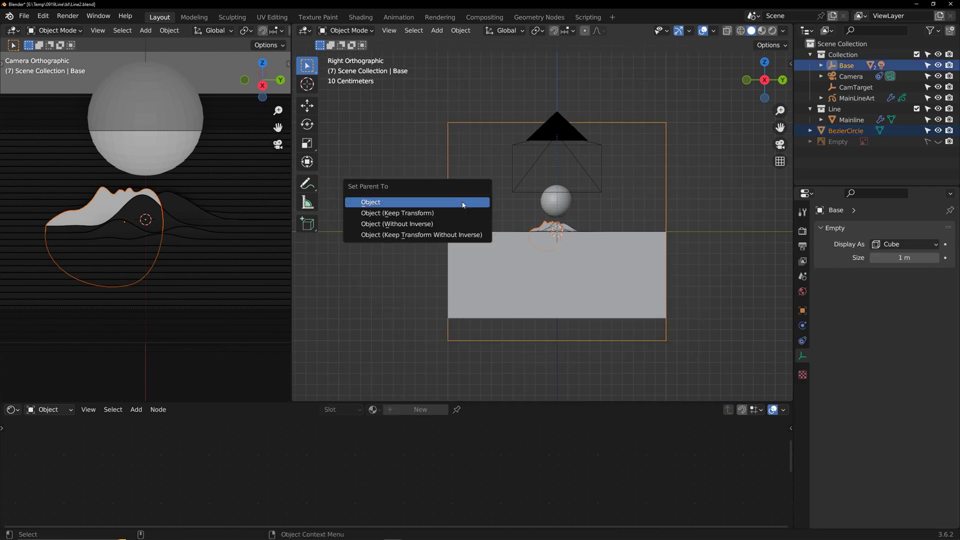
click(463, 202)
click(676, 209)
click(668, 202)
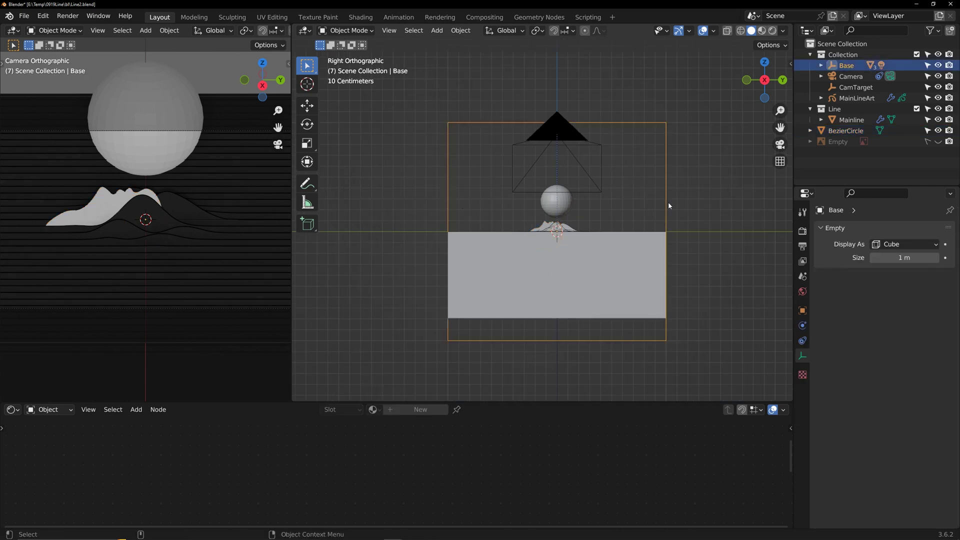
Show the timeline in the lower editor and insert a Location & Rotation keyframe for Base at frame 0
click(12, 410)
click(158, 313)
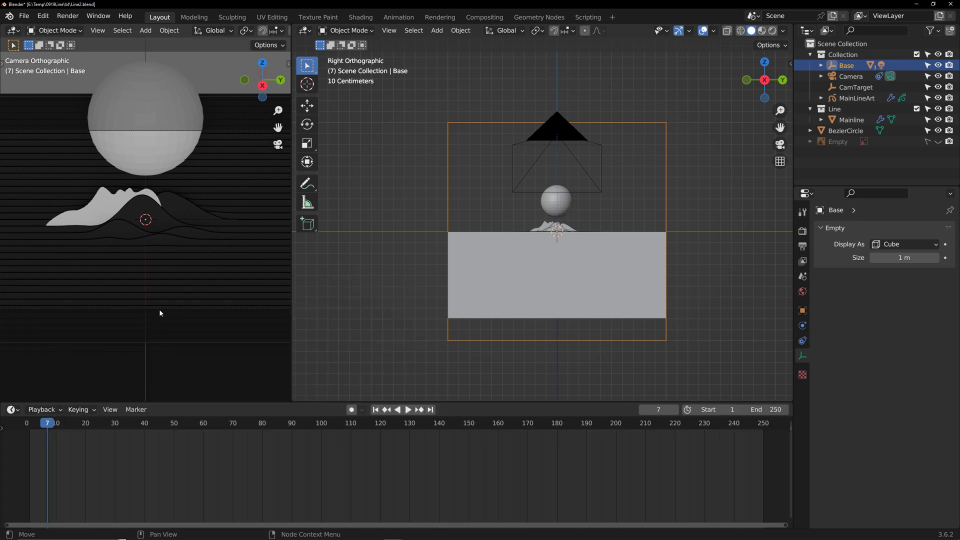
drag(37, 428, 21, 429)
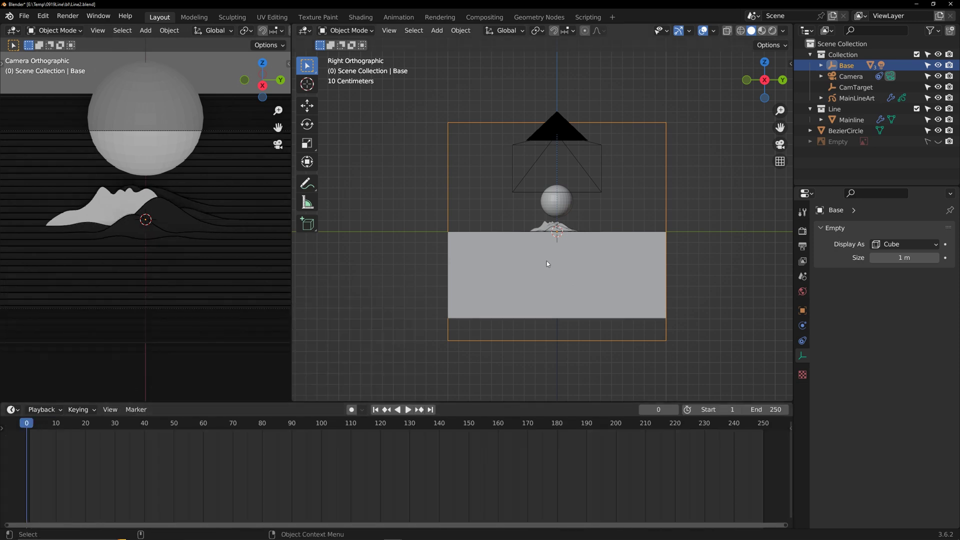
scroll(547, 264, down, 1)
key(i)
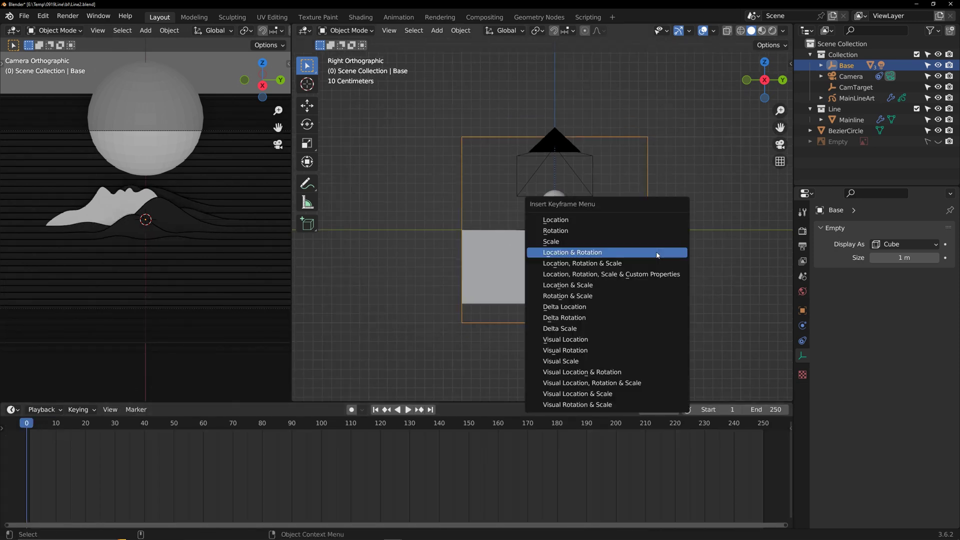
click(657, 255)
middle_drag(601, 277, 577, 306)
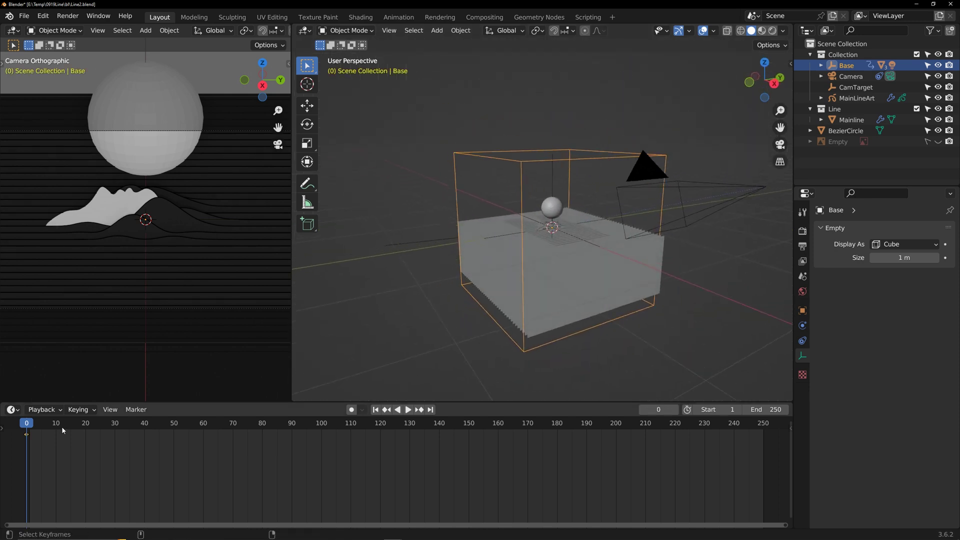
Rotate Base by 90° in the right orthographic view at frame 1 and begin rotating it about Z
click(28, 424)
middle_drag(585, 264, 559, 268)
click(768, 84)
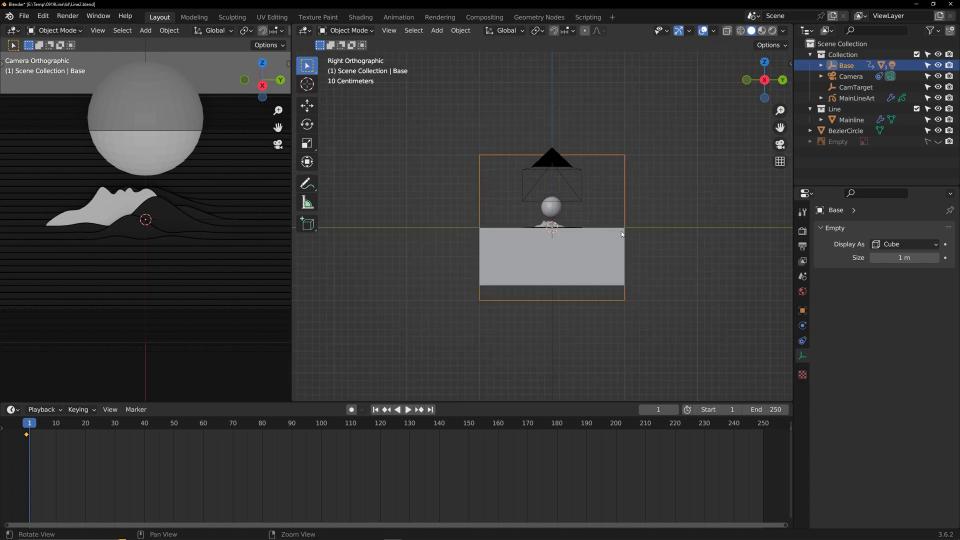
text(r90)
key(Return)
key(r)
key(z)
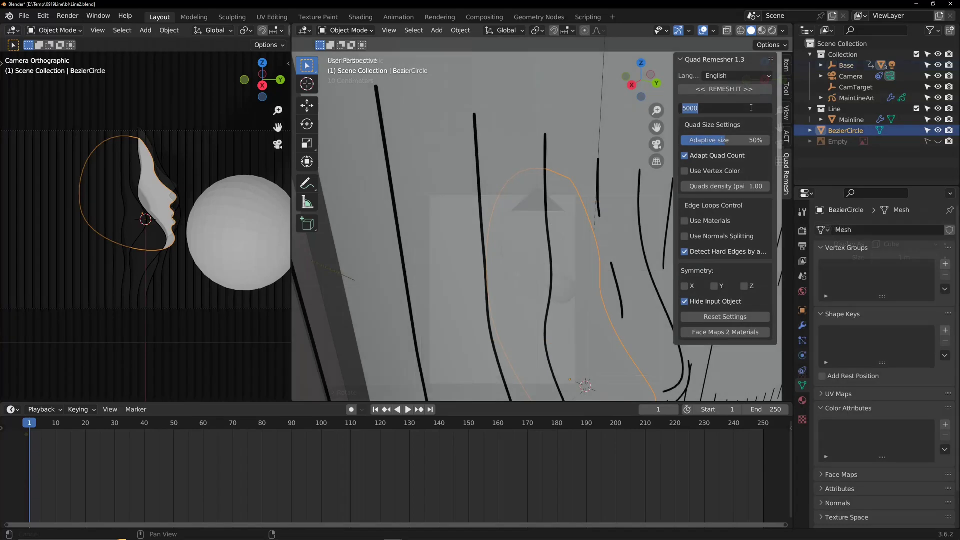
Remesh BezierCircle in Quad Remesher with a quad count of 600 and inspect the resulting topology in Edit Mode
text(600)
key(Return)
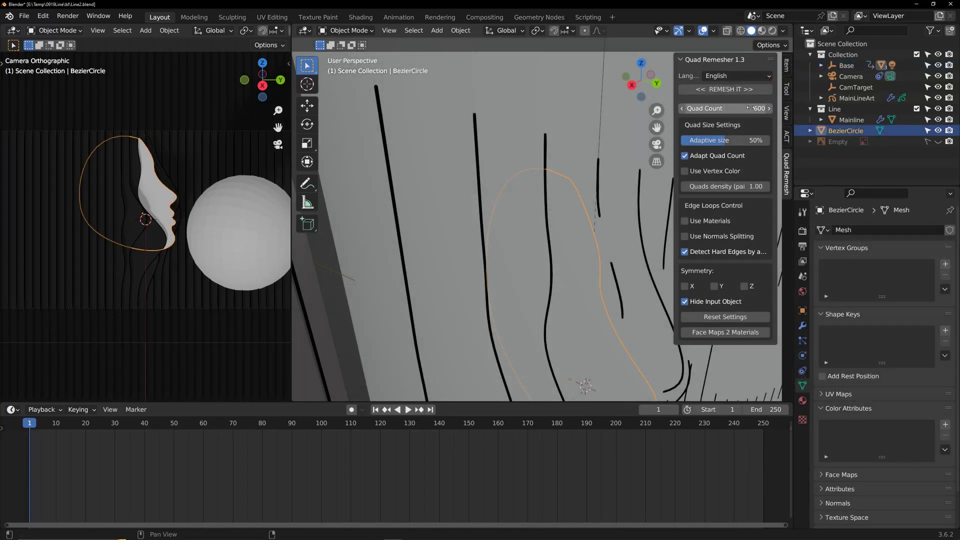
click(726, 90)
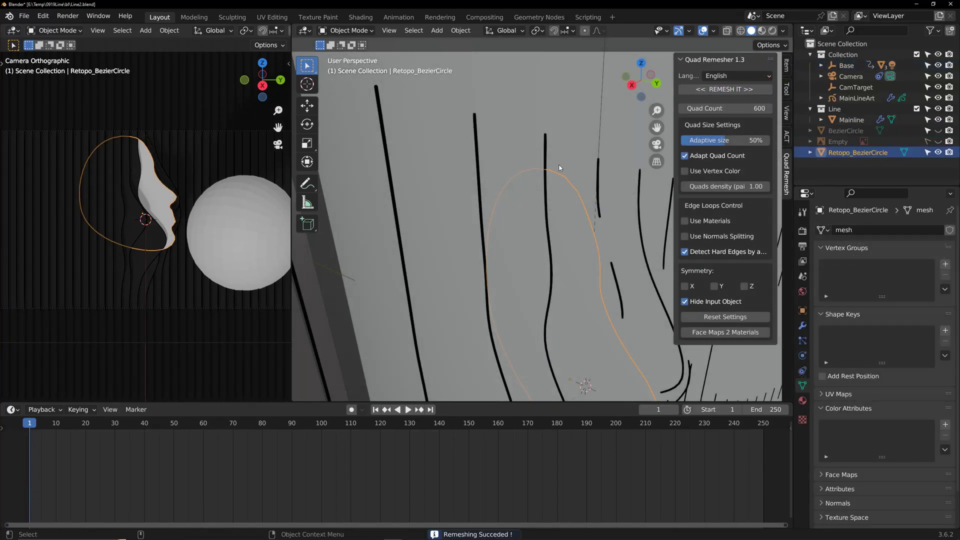
middle_drag(584, 178, 548, 195)
key(Tab)
key(Tab)
Add a Subdivision Surface modifier to the Retopo_BezierCircle mesh
click(802, 326)
click(860, 230)
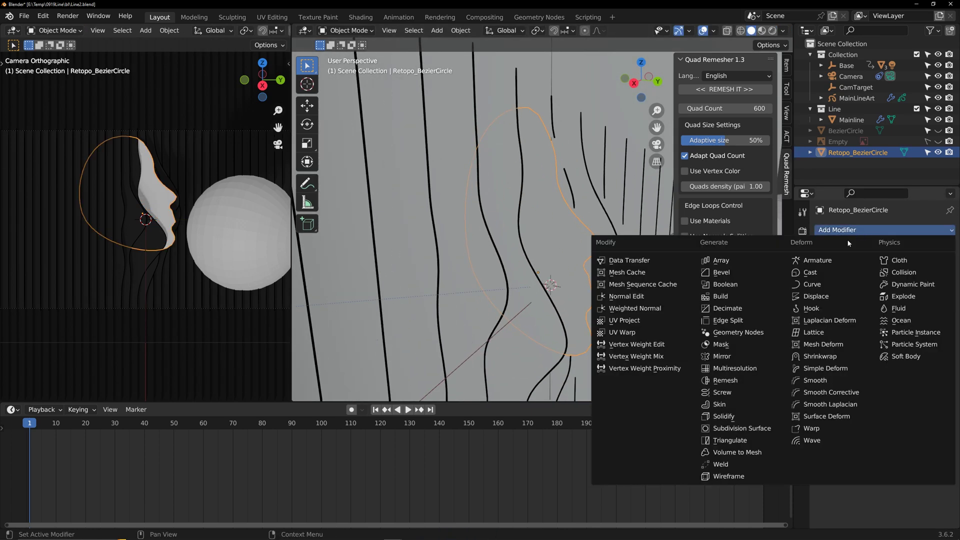
click(742, 428)
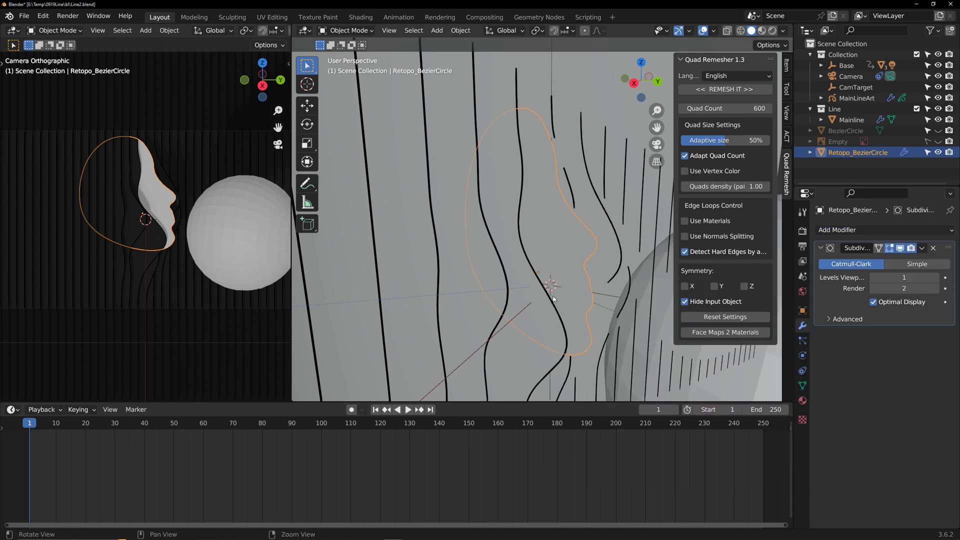
middle_drag(583, 280, 575, 286)
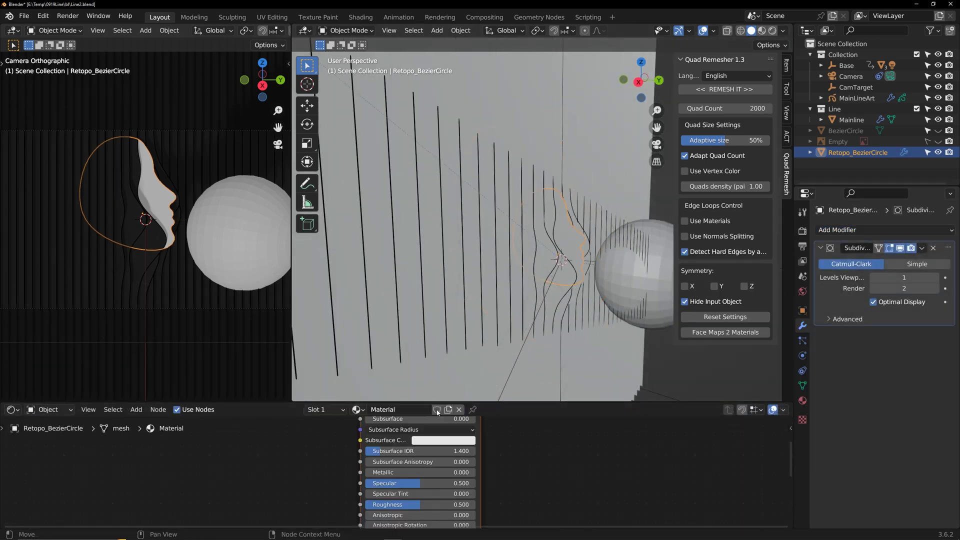
Enlarge the shader editor and brighten the Base Color of Retopo_BezierCircle's material to white
click(473, 399)
click(573, 247)
drag(476, 402, 476, 328)
click(443, 372)
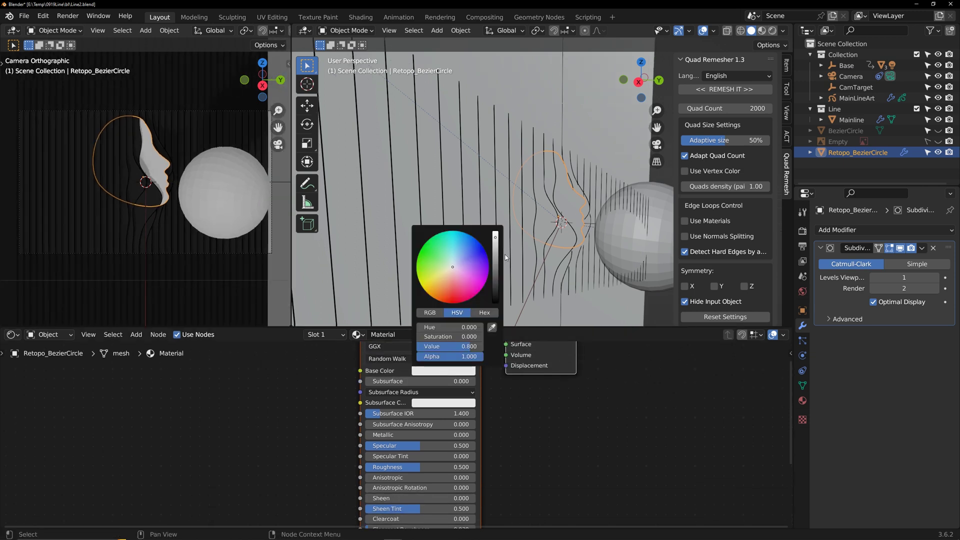
click(496, 241)
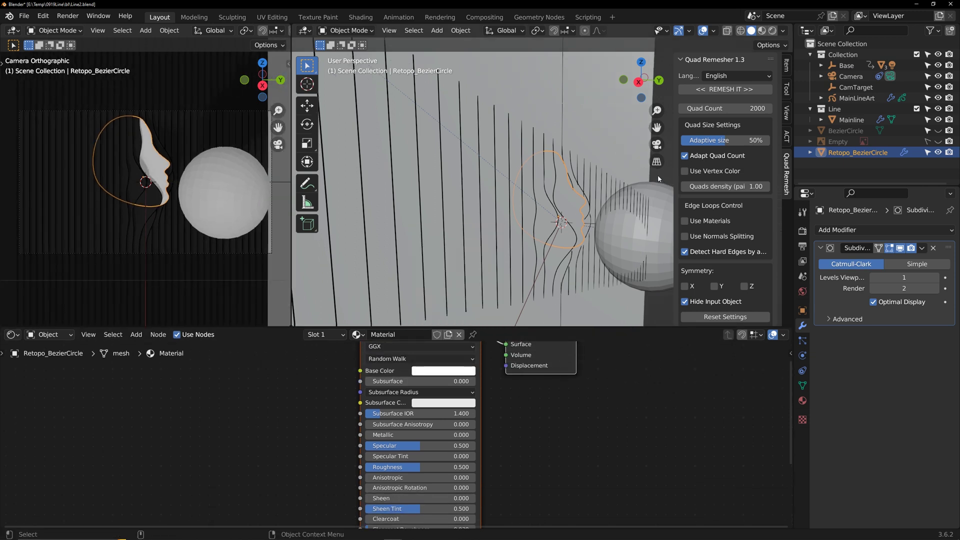
Set the face material's Emission color to a neutral gray with a Value of about 0.36
scroll(480, 435, down, 4)
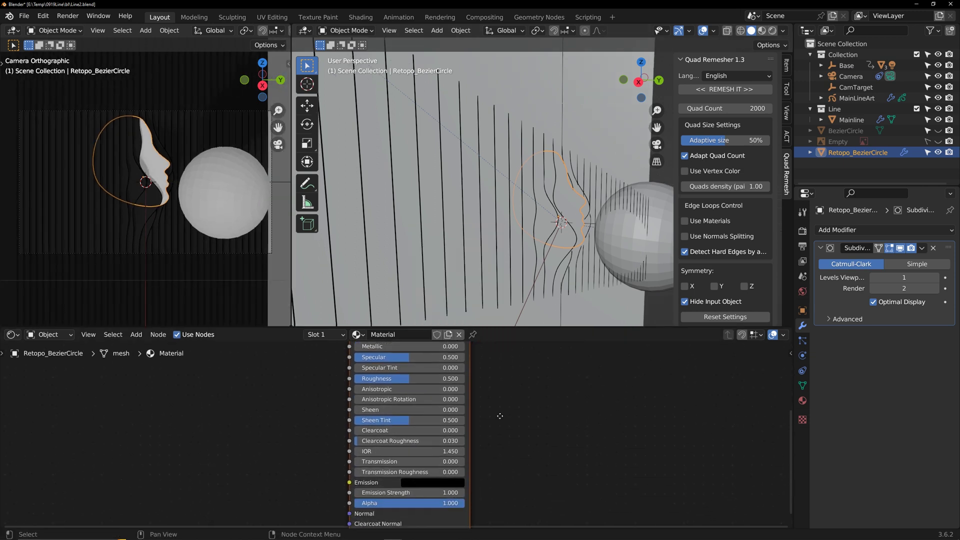
click(421, 484)
drag(485, 401, 484, 369)
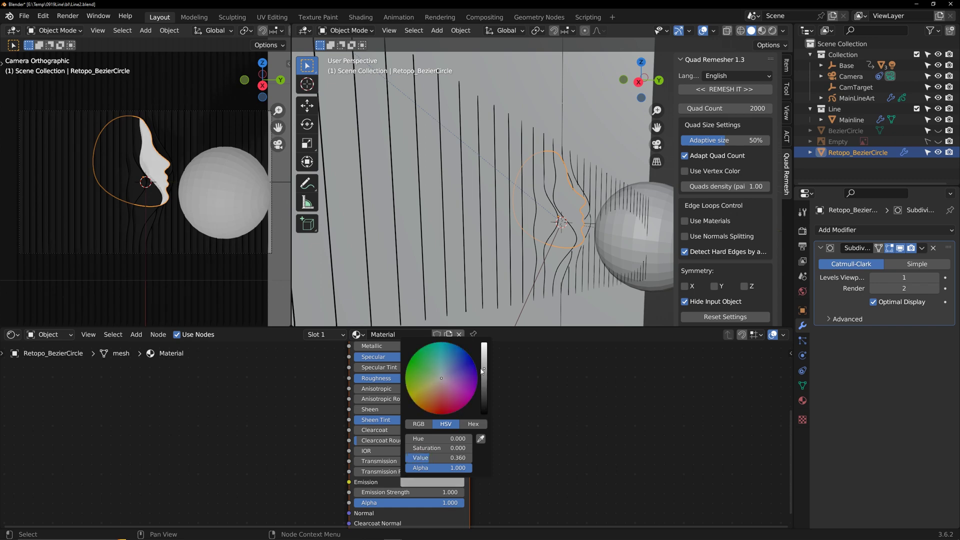
Select Base, insert a Location & Rotation keyframe at frame 1 in the timeline, and check the motion between frames 0 and 1
scroll(547, 196, down, 6)
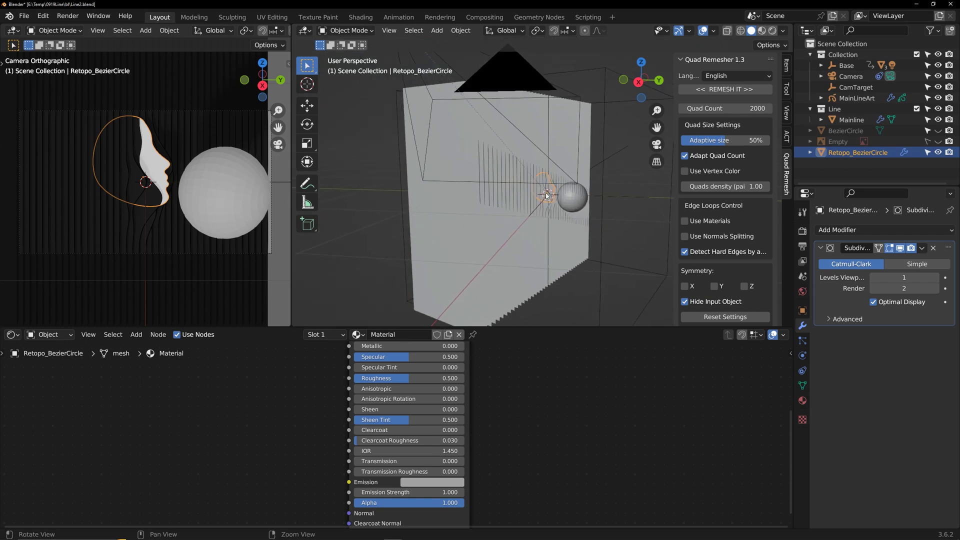
click(604, 124)
click(11, 334)
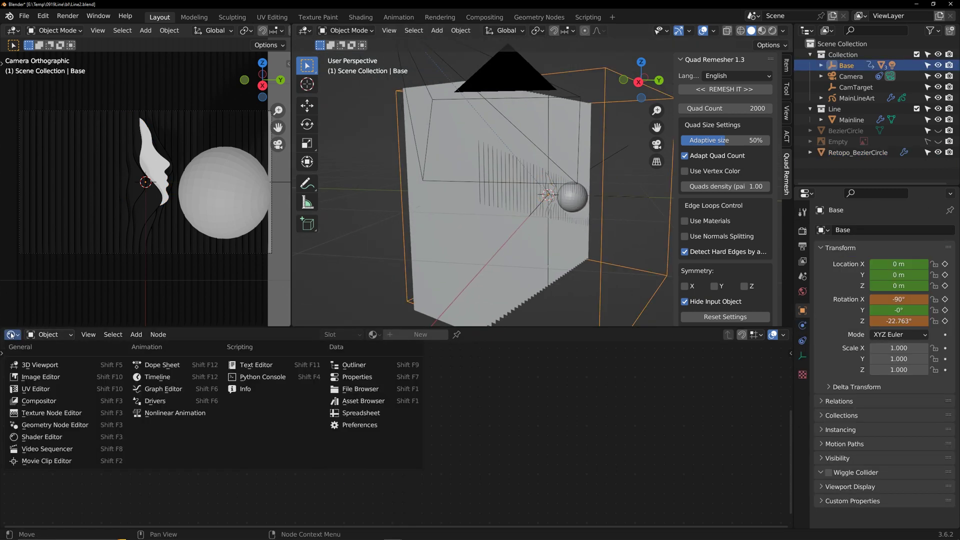
click(161, 380)
key(i)
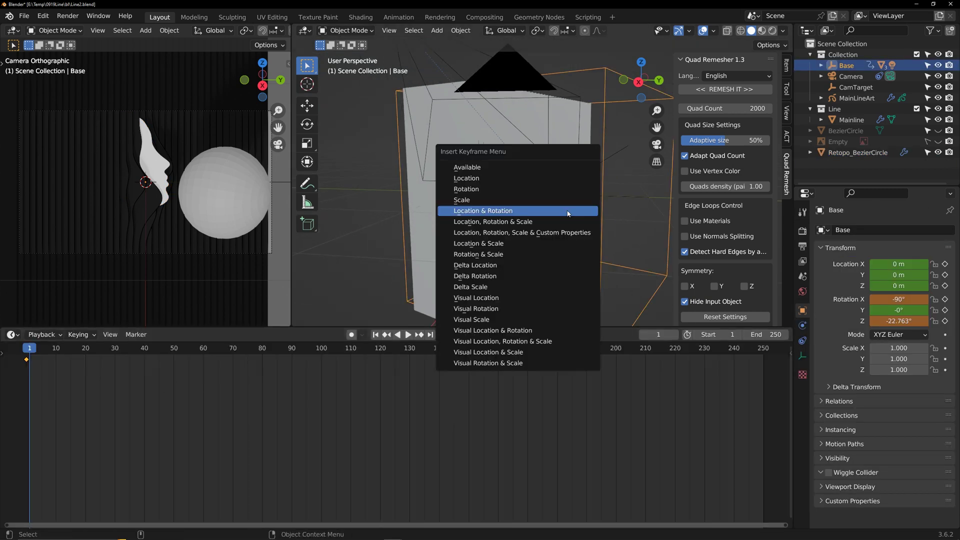
click(567, 210)
key(space)
click(18, 351)
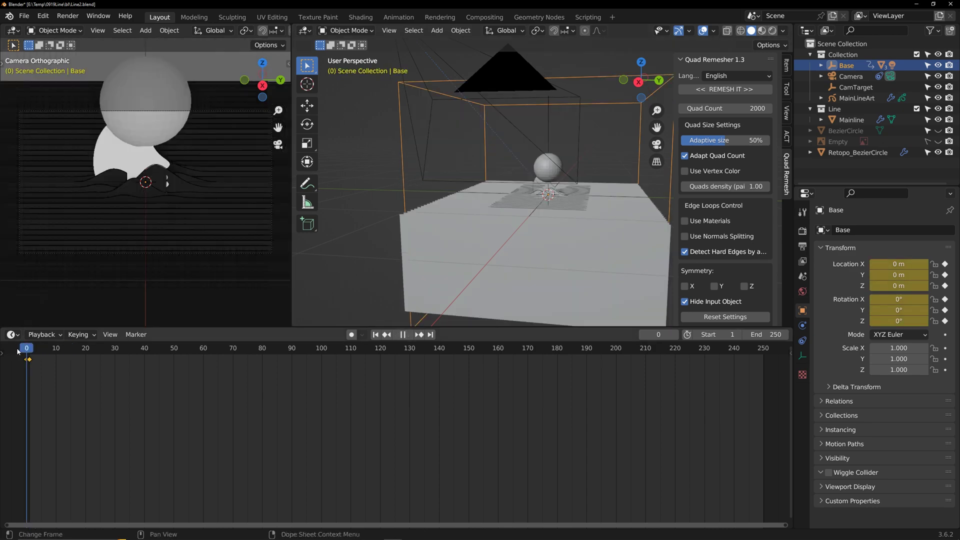
drag(27, 353, 31, 353)
key(space)
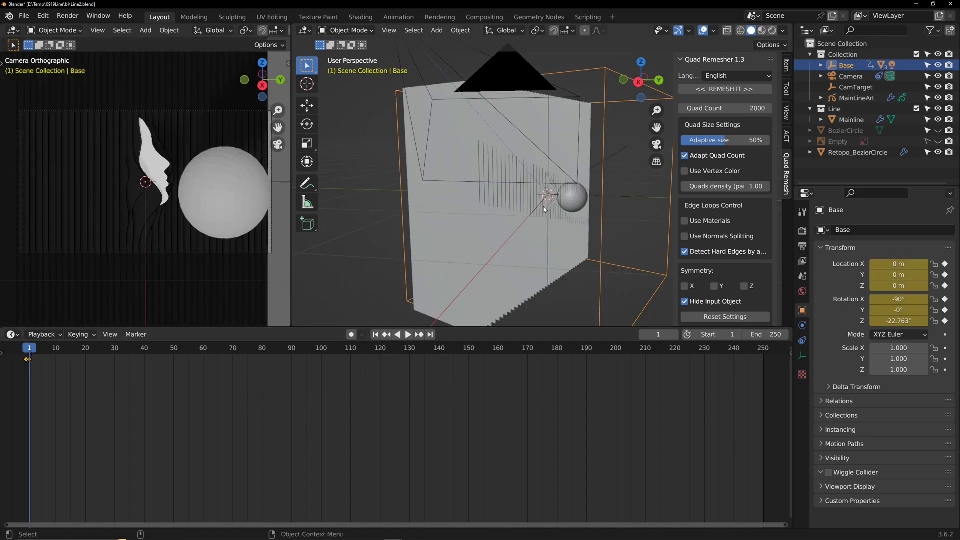
Parent the Retopo_BezierCircle face mesh to the Base empty
click(550, 191)
shift+click(598, 213)
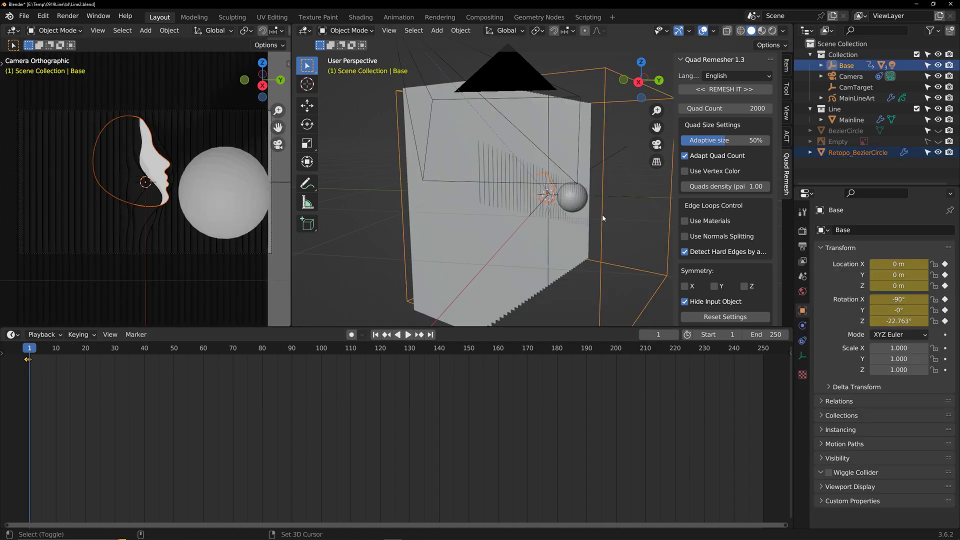
key(ctrl+p)
click(601, 217)
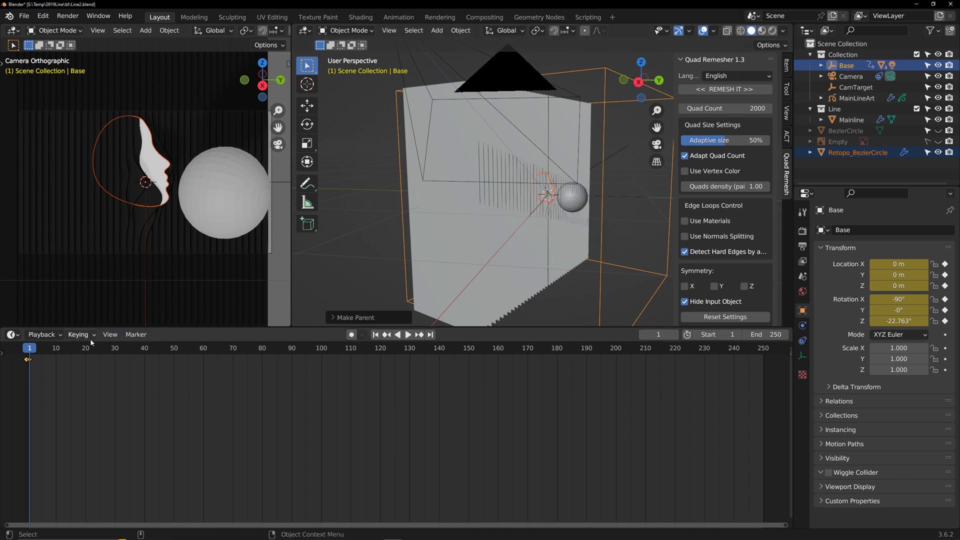
key(ctrl+z)
key(ctrl+z)
key(ctrl+z)
Set Mainline's WaveSpeed to -0.2, preview the wave animation, and return to the first frame
key(space)
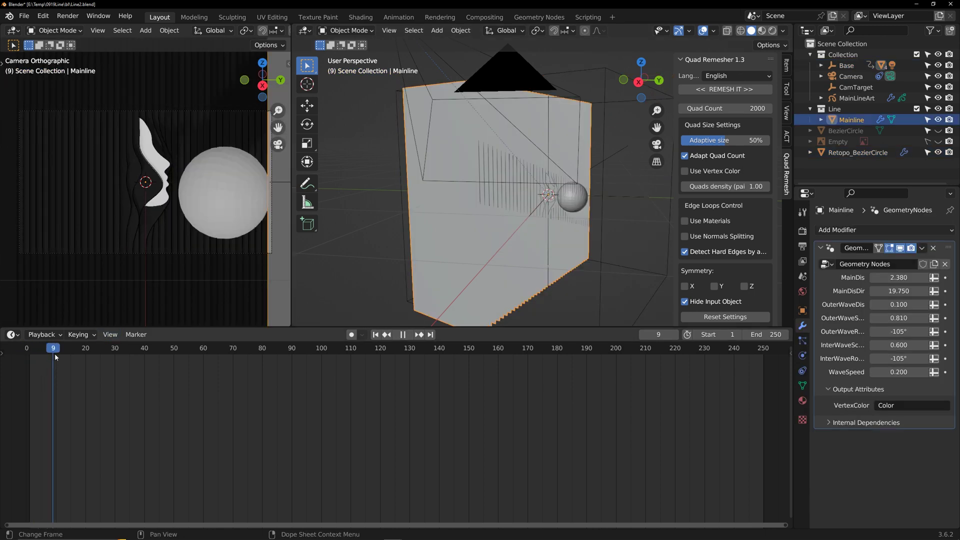
mouse_move(55, 354)
mouse_down()
mouse_move(67, 355)
mouse_move(56, 355)
mouse_up()
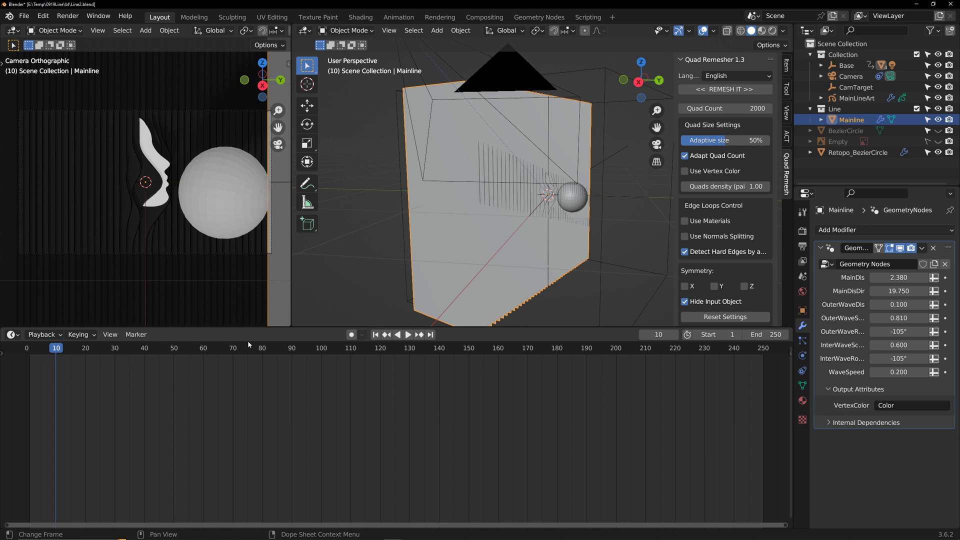
click(905, 375)
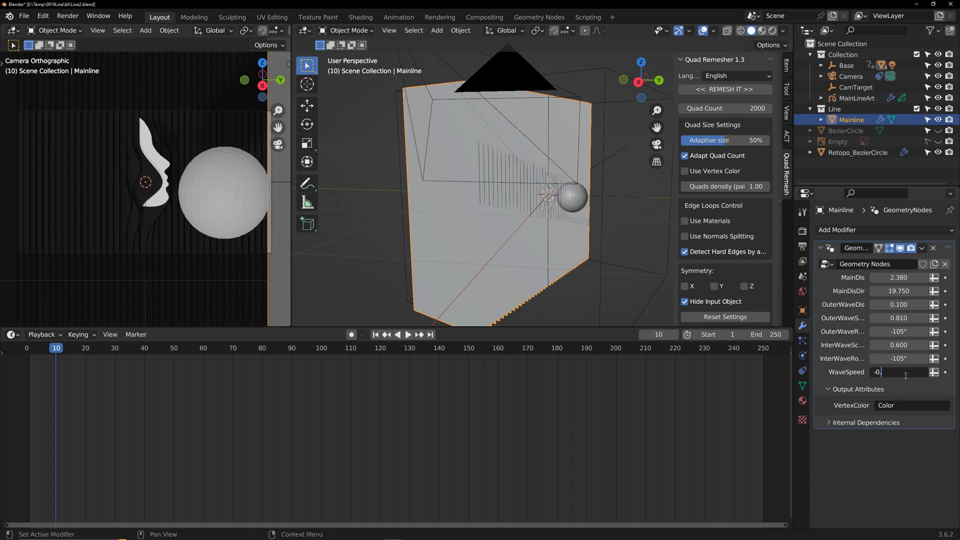
text(-0.2)
key(Return)
key(space)
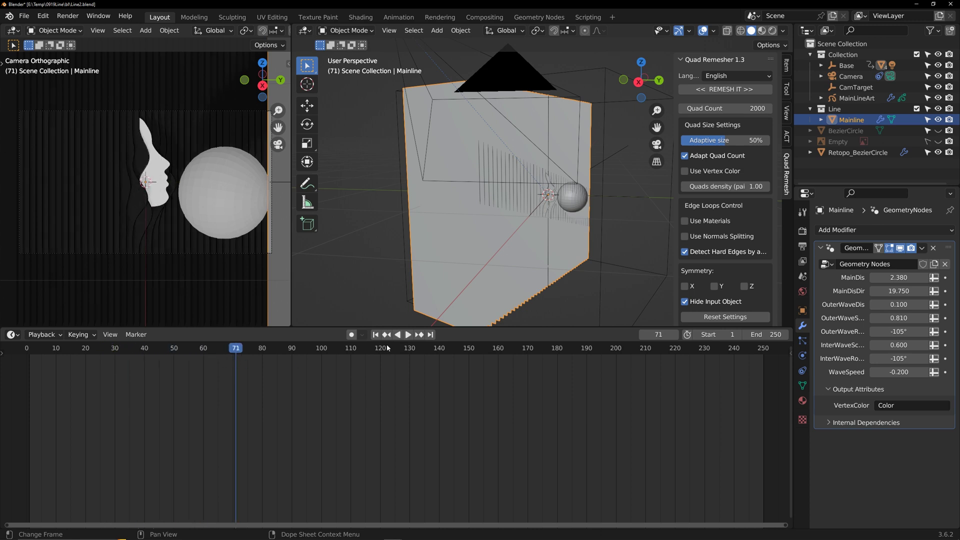
click(376, 334)
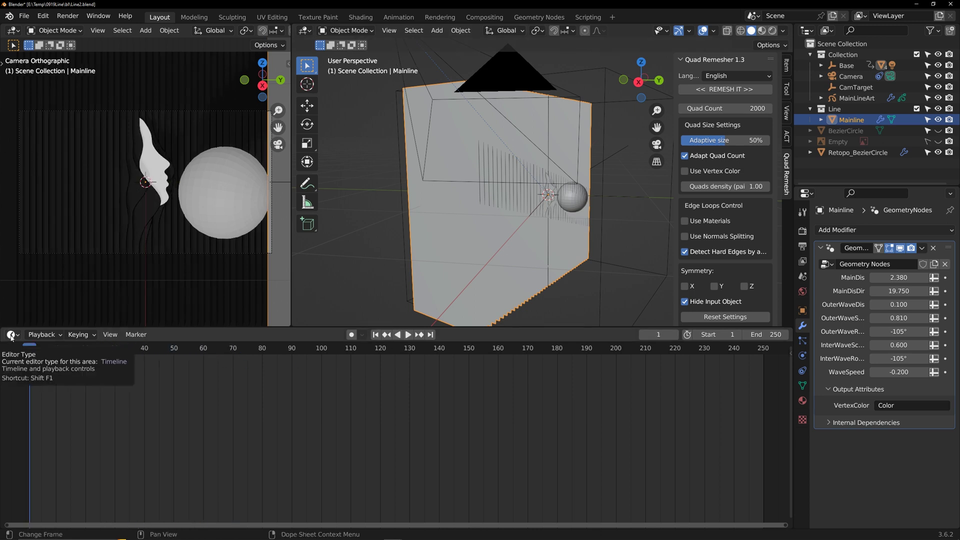
Show the Graph Editor in the lower area and keyframe Mainline's MainDisDir input at frame 1
click(11, 335)
click(159, 389)
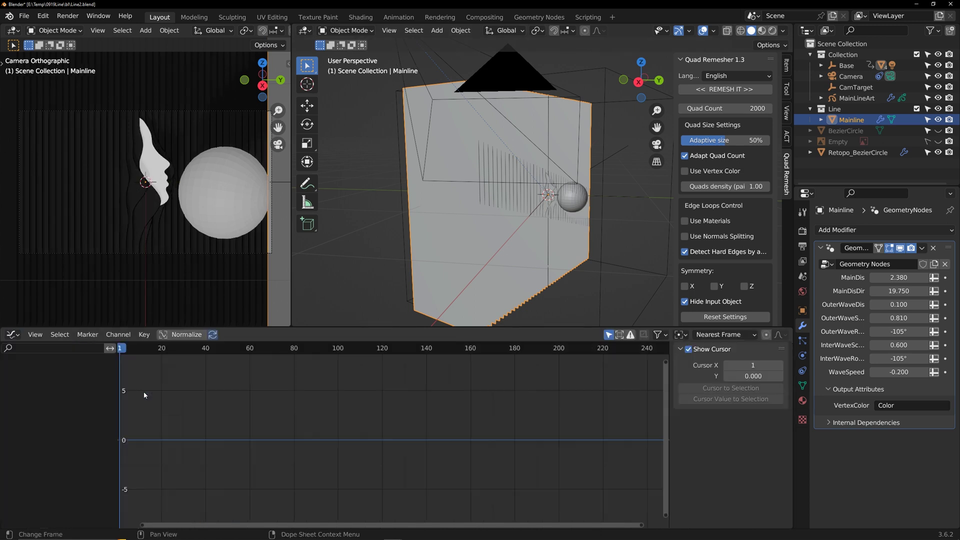
key(Home)
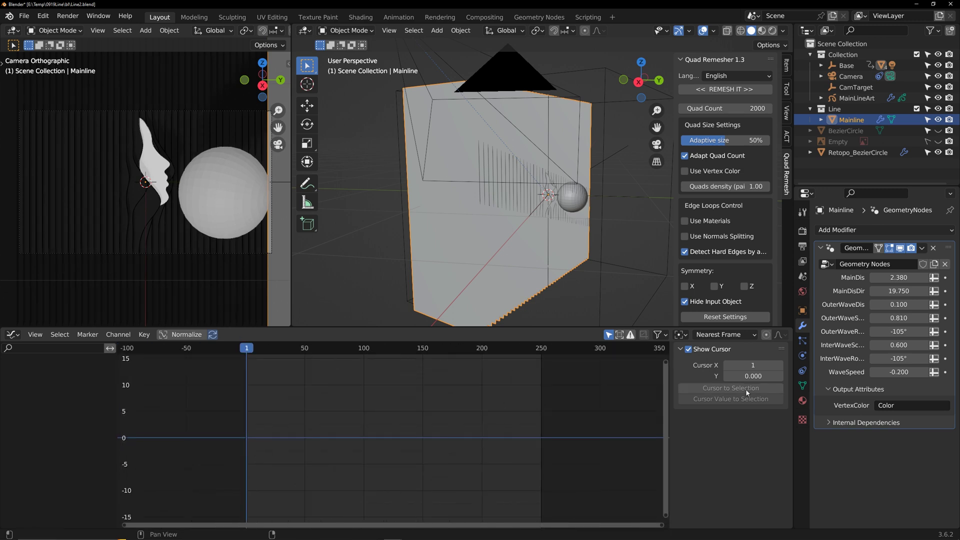
mouse_move(898, 291)
mouse_down()
mouse_move(850, 291)
mouse_move(910, 296)
mouse_up()
key(ctrl+z)
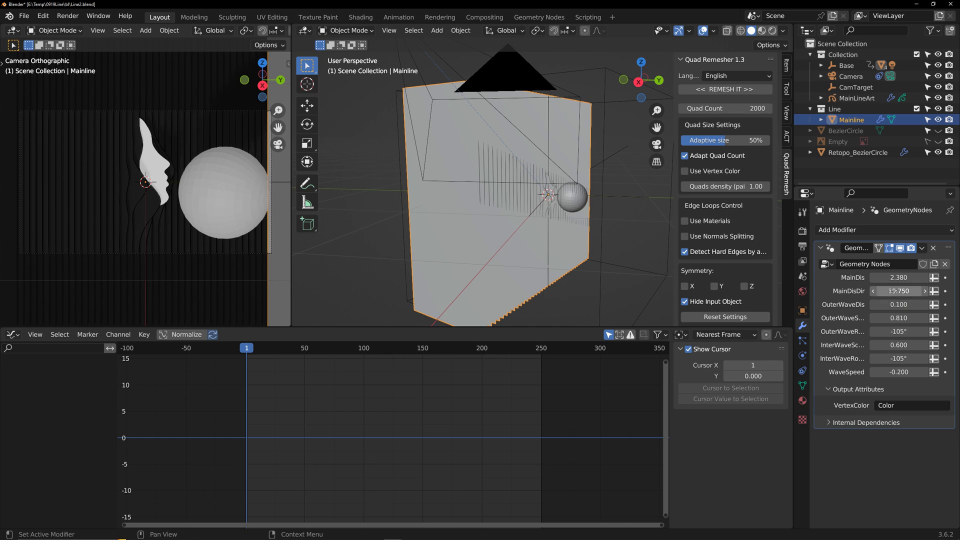
click(945, 291)
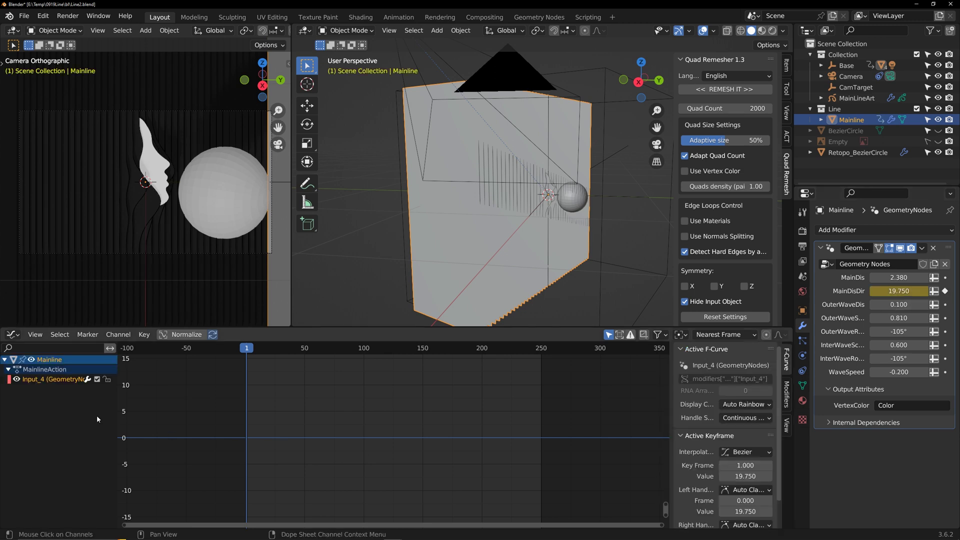
key(Home)
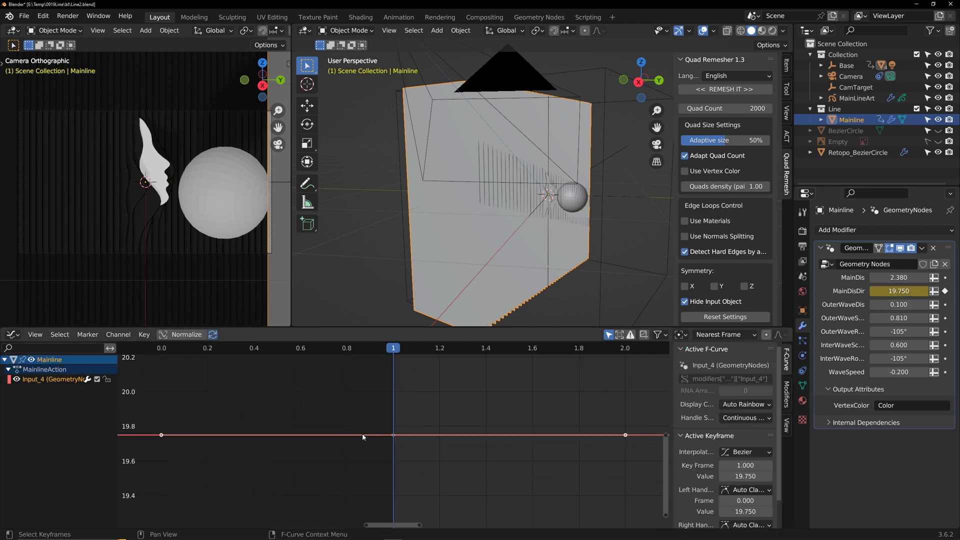
middle_drag(530, 463, 304, 470)
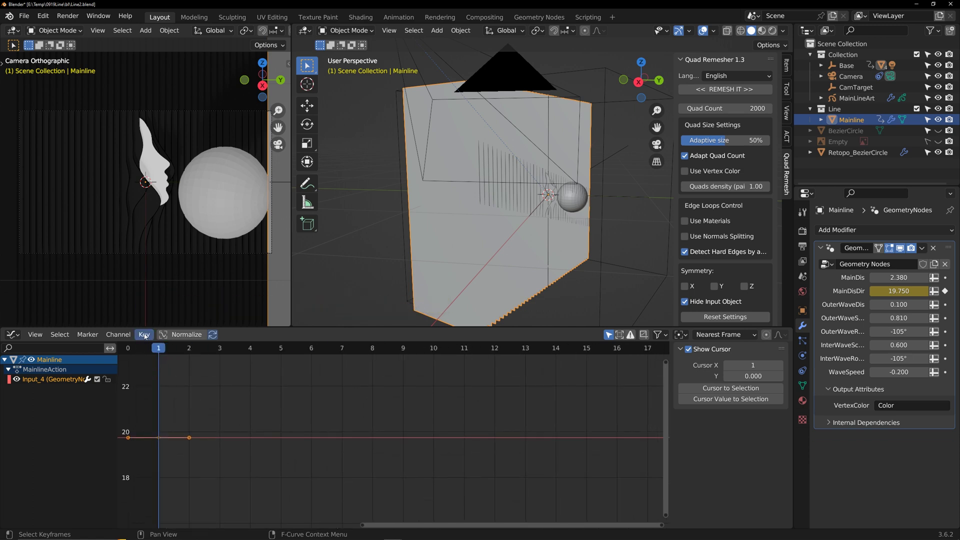
Bake the sound file lofi-piano-beat-intro-0127-12945.mp3 to the MainDisDir F-curve and frame the whole curve
click(118, 335)
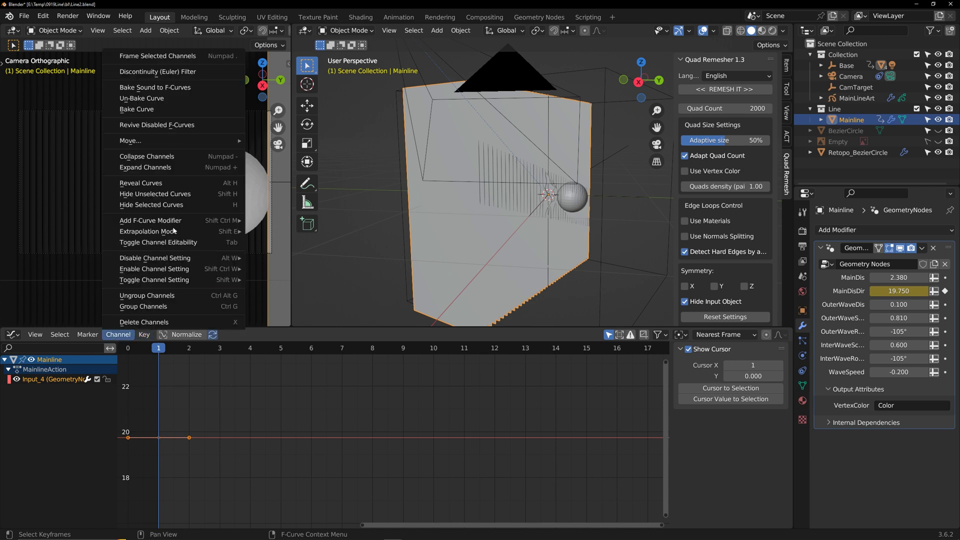
click(170, 92)
click(179, 122)
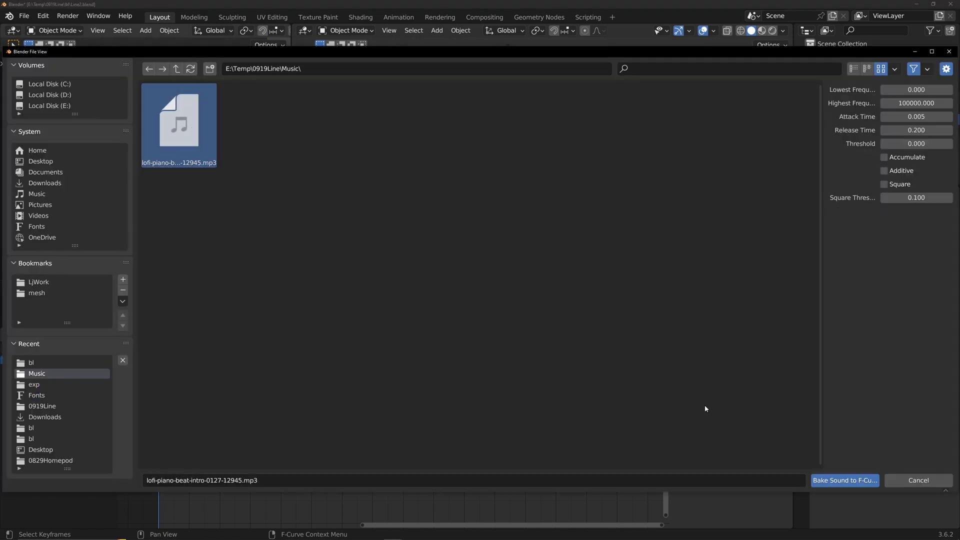
click(841, 480)
key(Home)
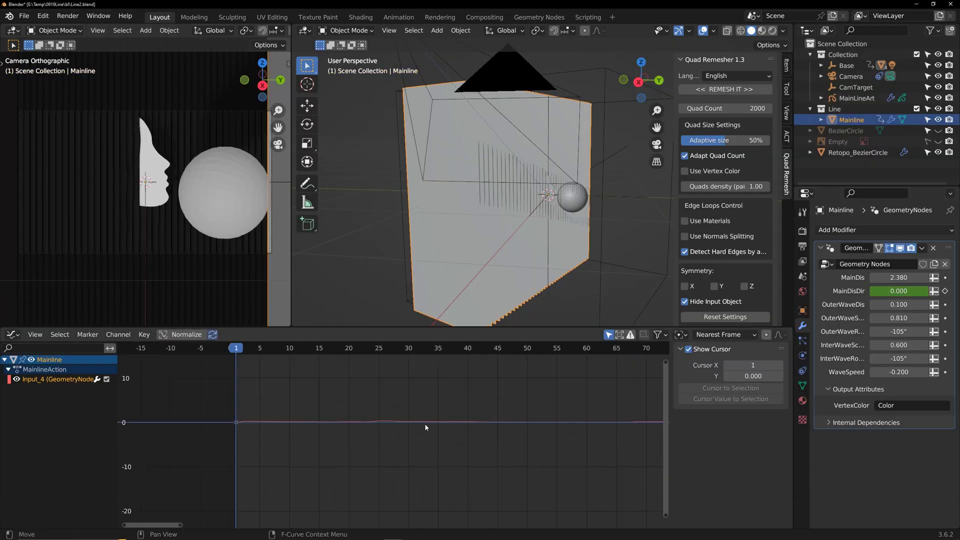
key(Home)
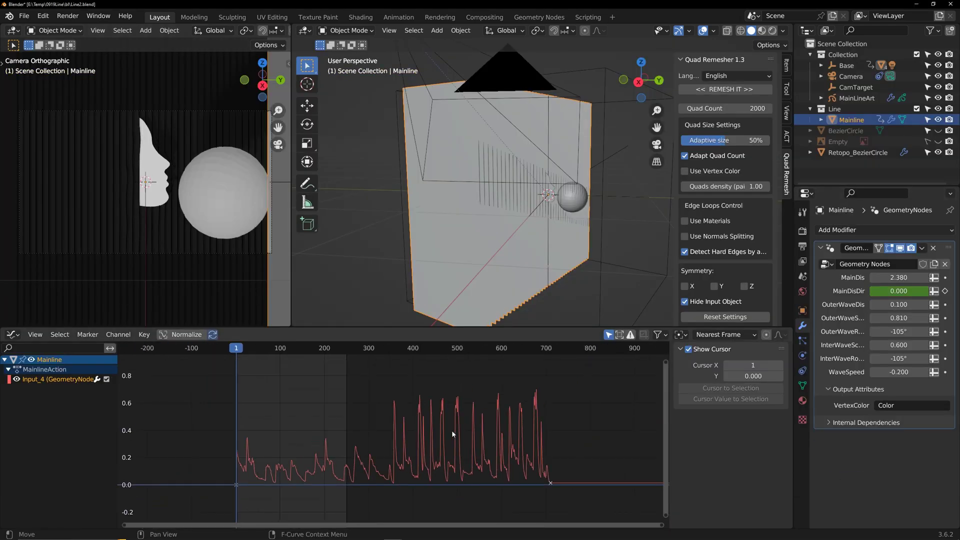
Scrub through the baked sound curve to check its effect on the waves, ending at frame 1
middle_drag(342, 411, 354, 422)
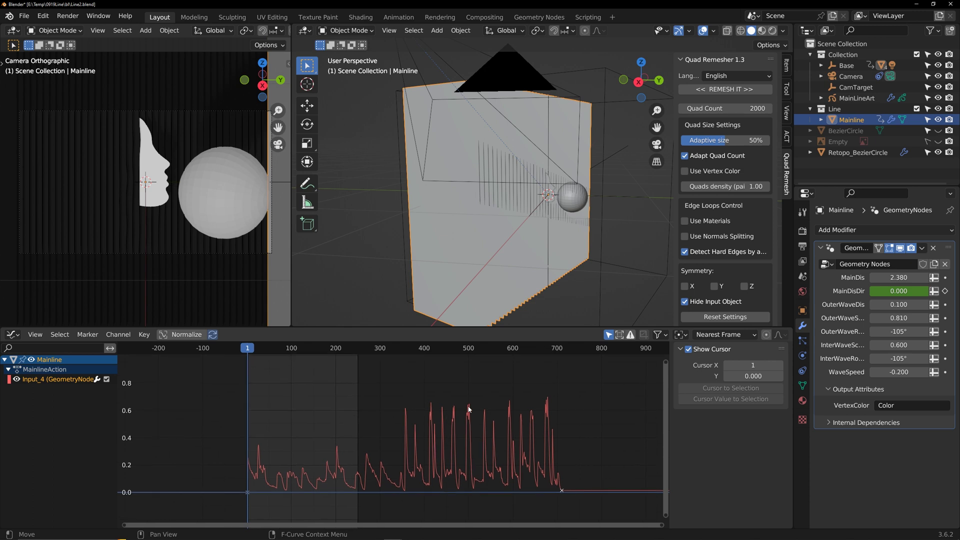
drag(256, 349, 337, 359)
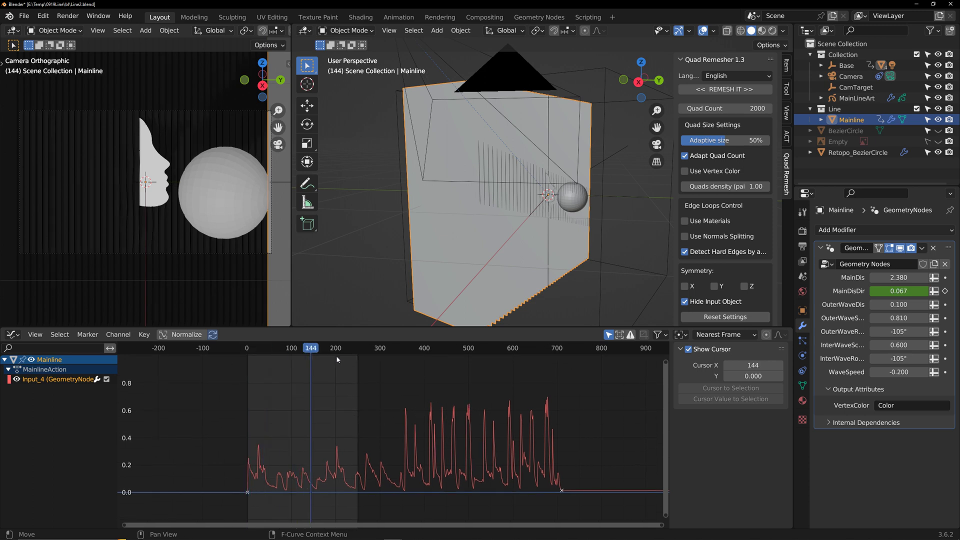
drag(406, 368, 428, 367)
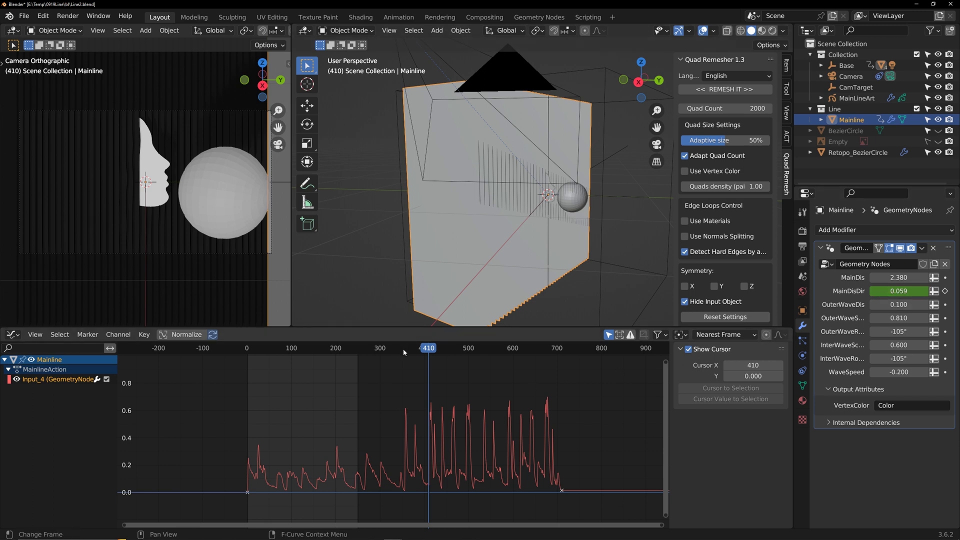
drag(422, 352, 231, 349)
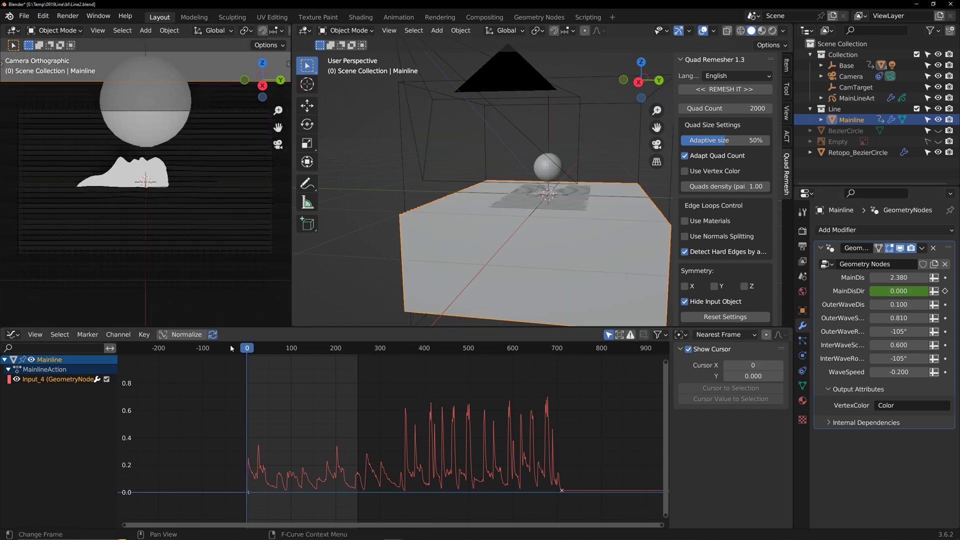
key(Right)
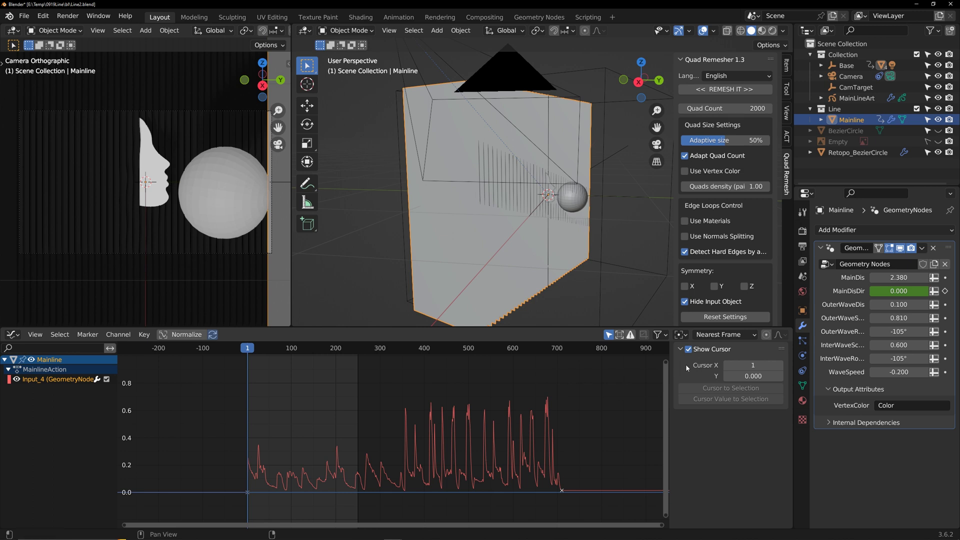
Add an Envelope modifier to the baked Input_4 F-curve and give it one control point at frame 1
click(71, 380)
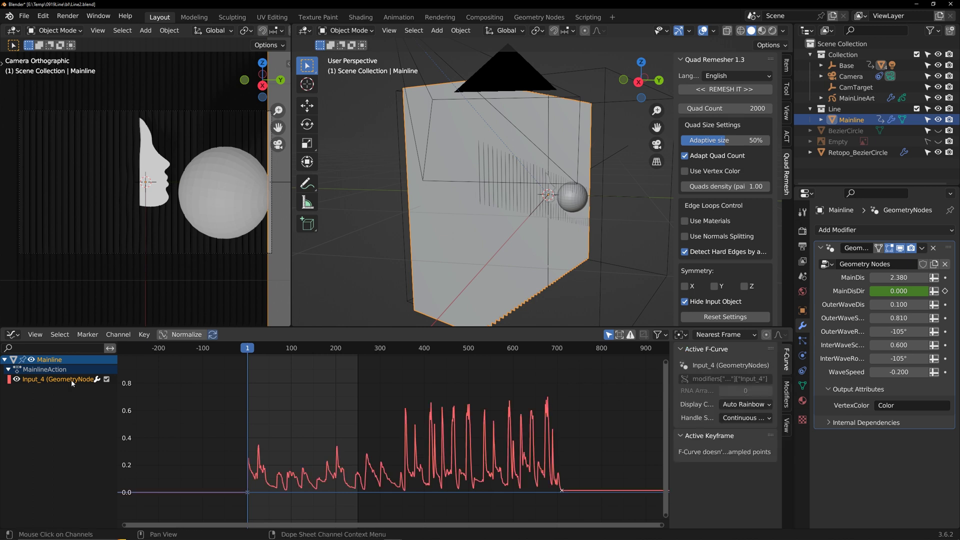
click(786, 403)
click(718, 350)
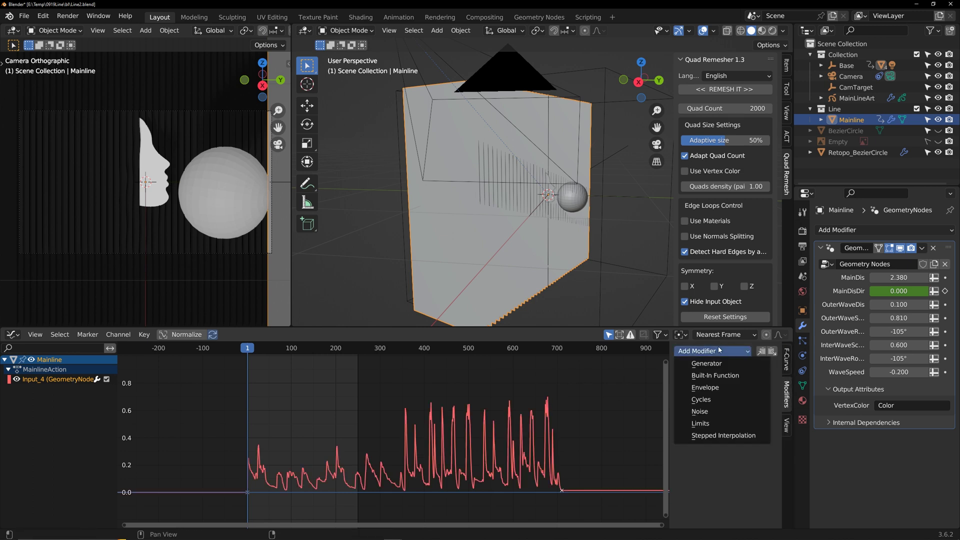
click(704, 391)
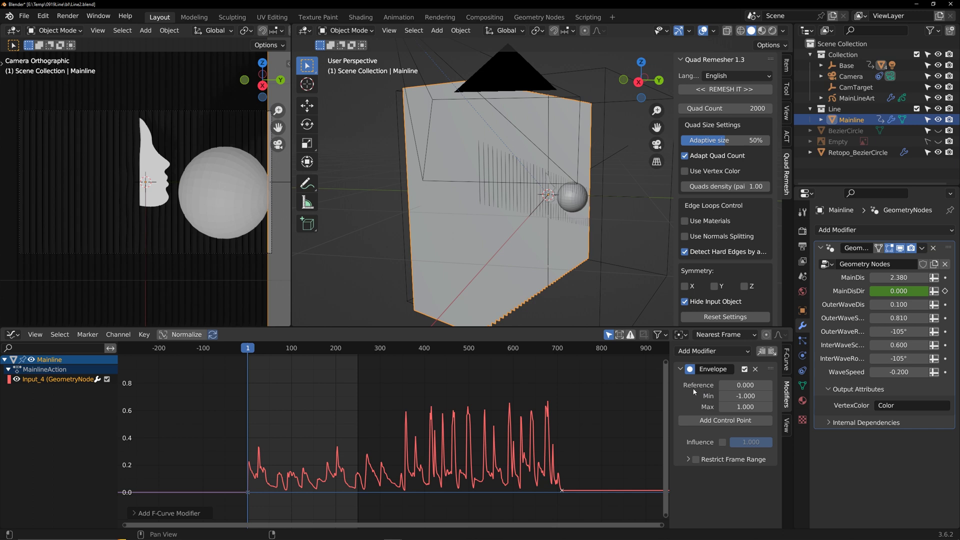
click(715, 421)
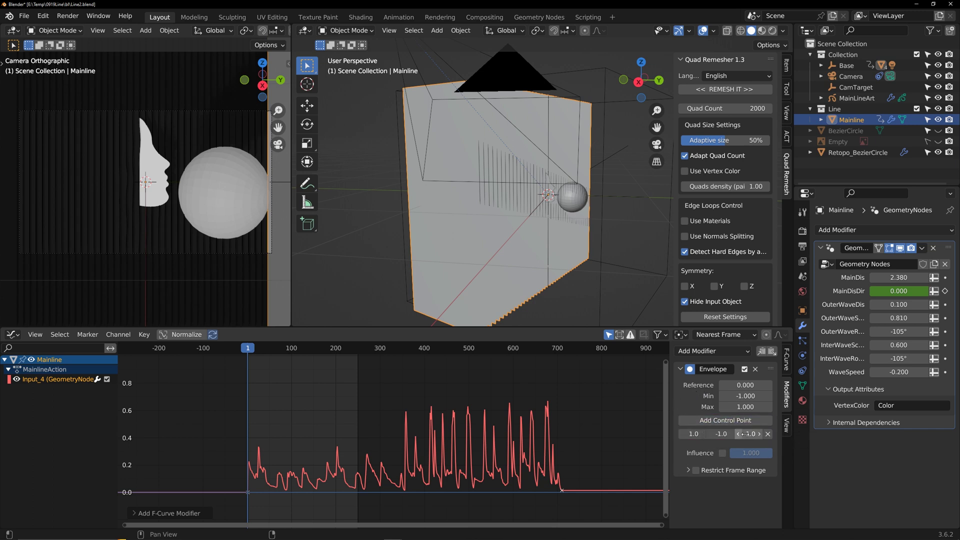
Set the Envelope control point's minimum to -36 and maximum to 36 on the MainDisDir F-curve
drag(748, 434, 840, 434)
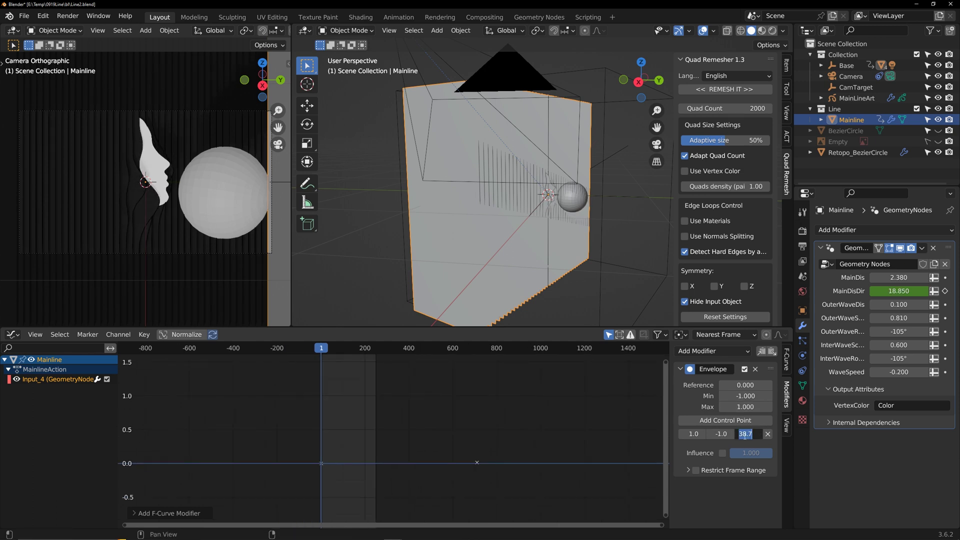
text(6)
key(Return)
text(36)
key(Return)
text(-36)
key(Return)
scroll(410, 422, down, 4)
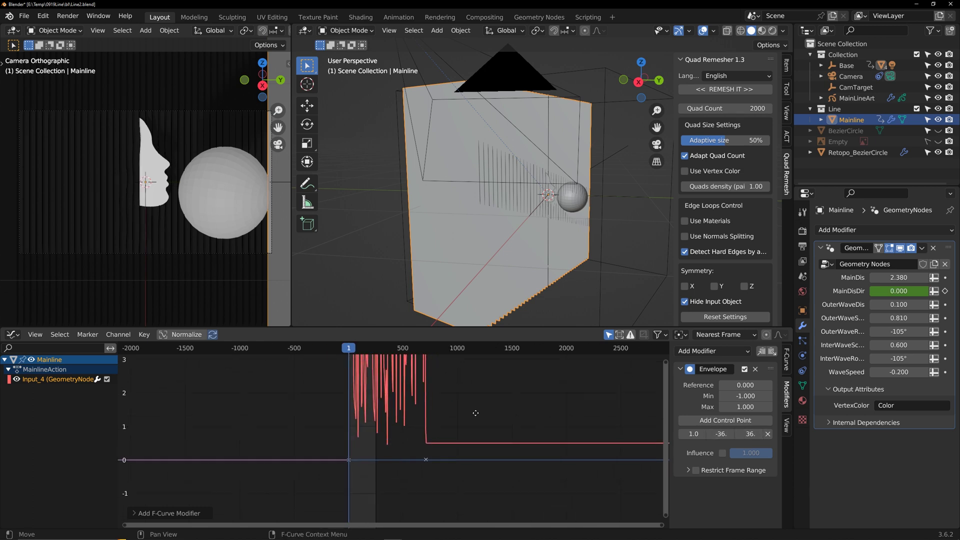
Play the animation from near the start of the curve to check the amplified wave motion
mouse_move(337, 350)
mouse_down()
mouse_move(391, 353)
mouse_move(335, 352)
mouse_up()
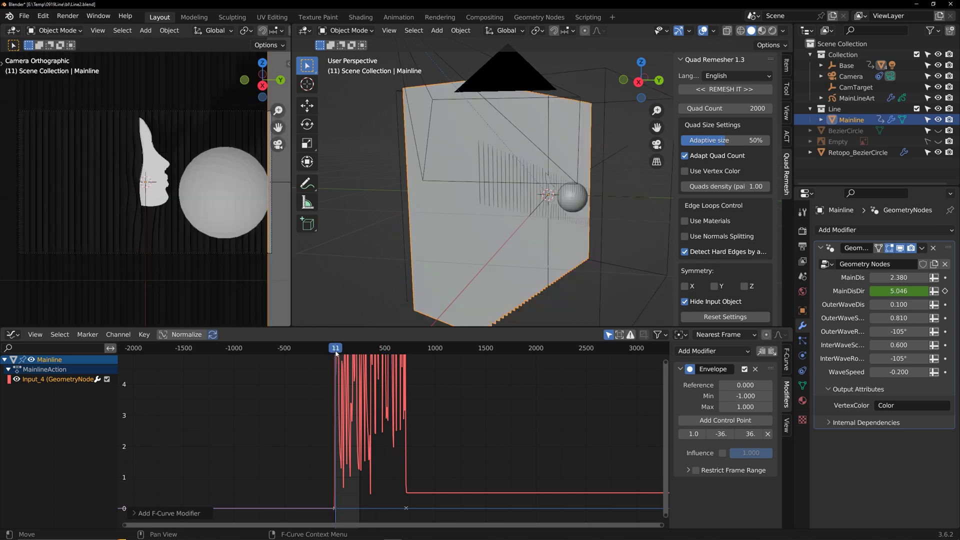
key(space)
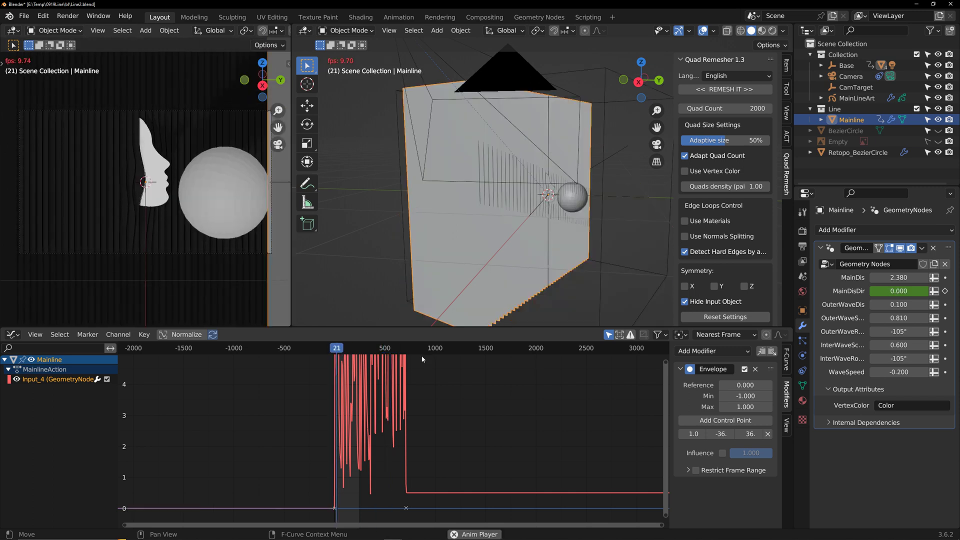
key(space)
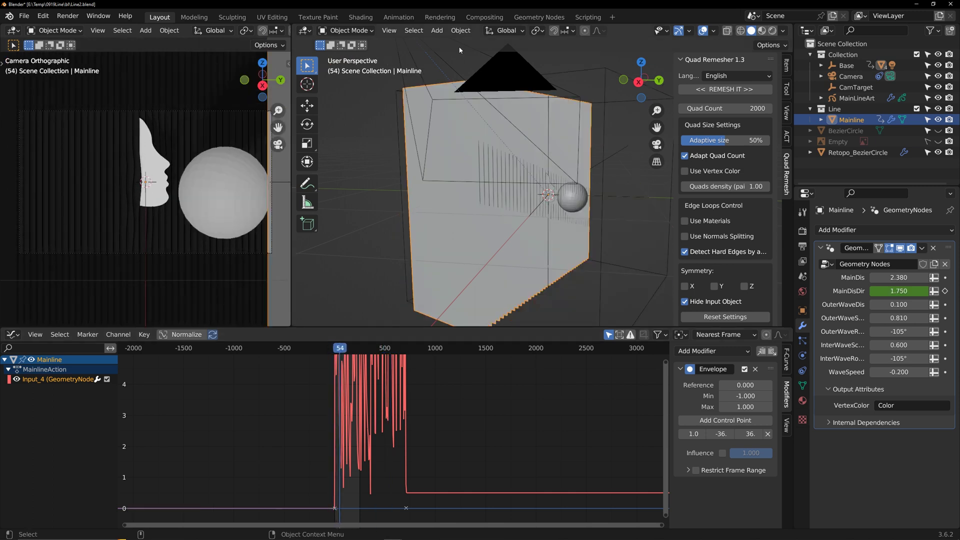
Add a Video Editing workspace and return the playhead to frame 1 with the whole sequence framed
click(613, 18)
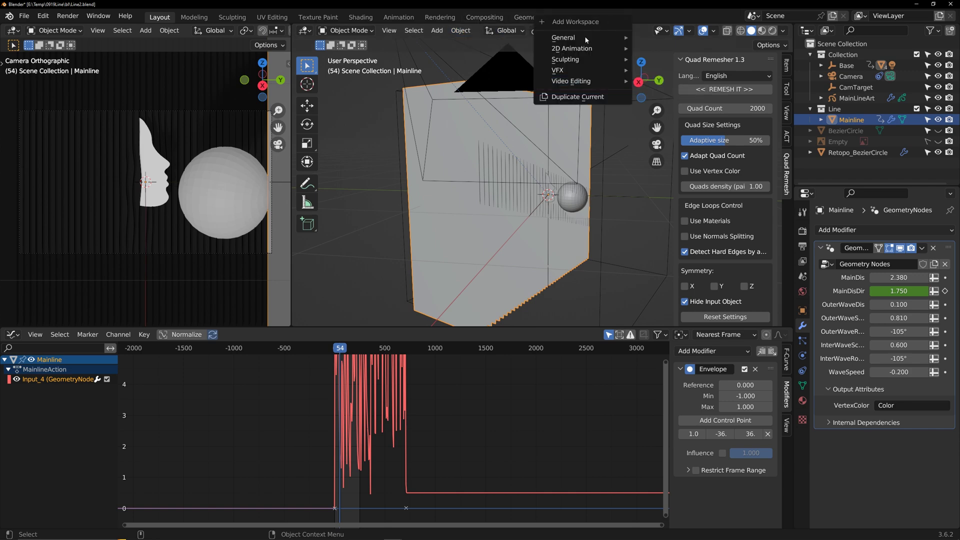
mouse_move(575, 81)
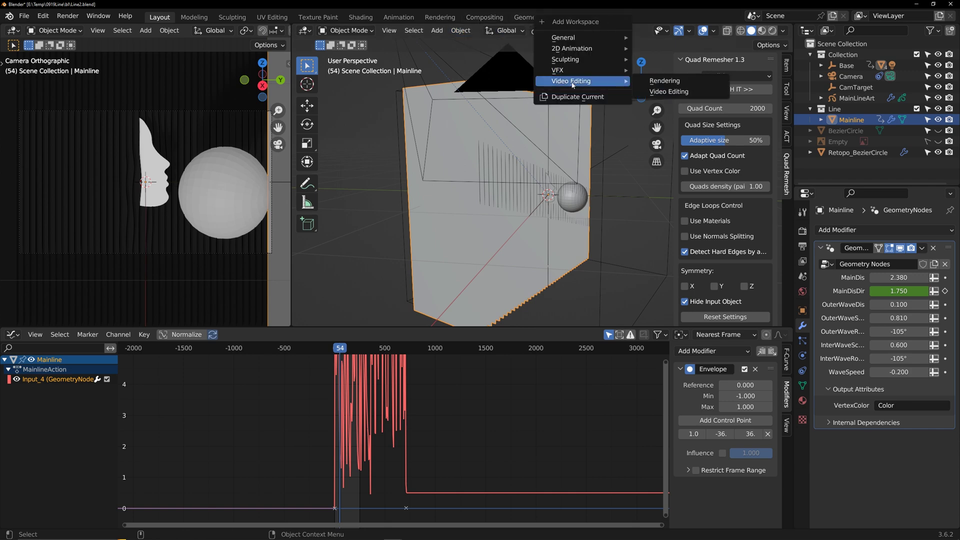
click(673, 92)
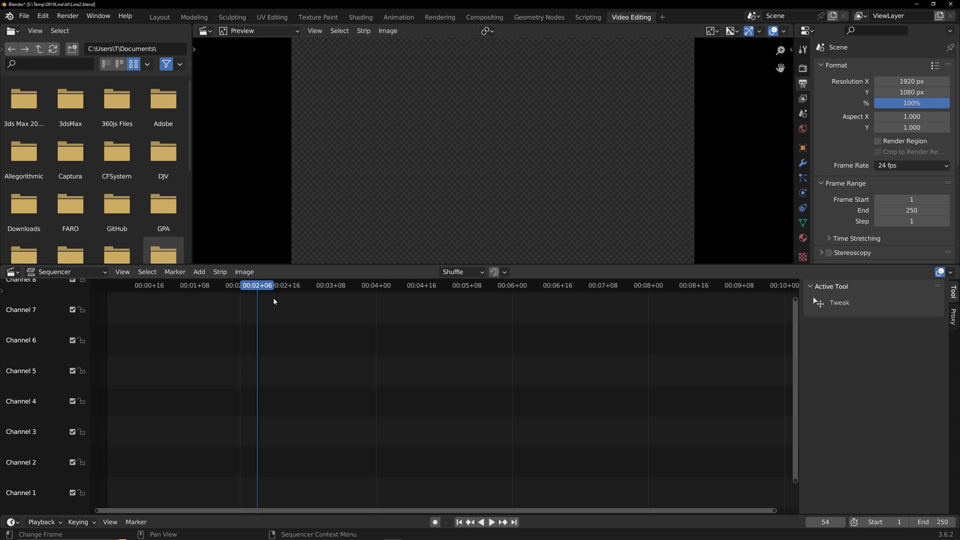
click(459, 522)
key(Home)
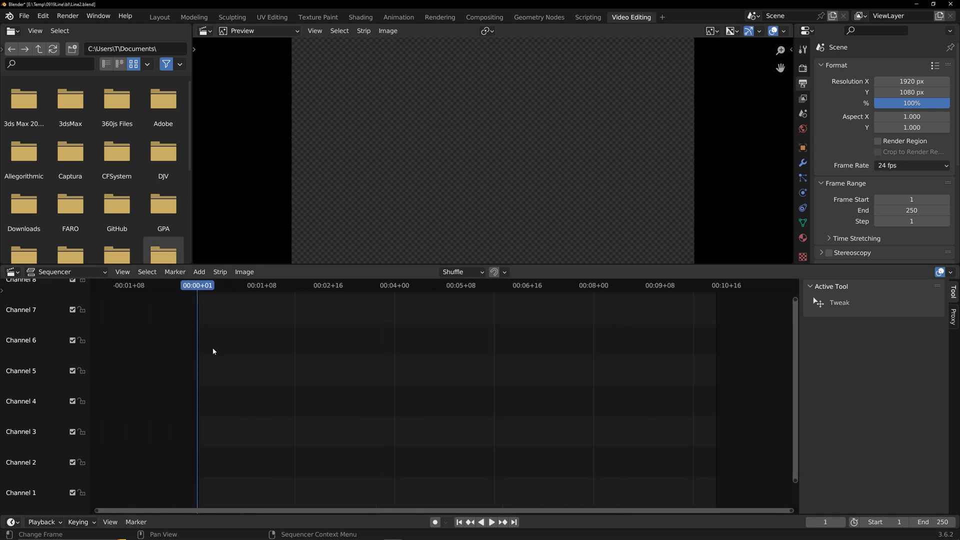
Add lofi-piano-beat-intro-0127-12945.mp3 as a sound strip on channel 1, starting at frame 1
click(199, 271)
click(220, 333)
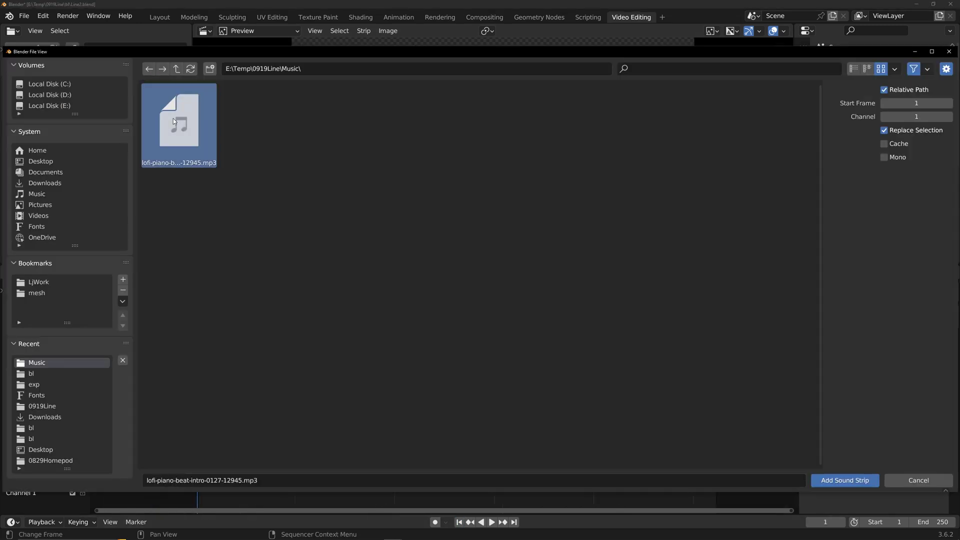
click(839, 481)
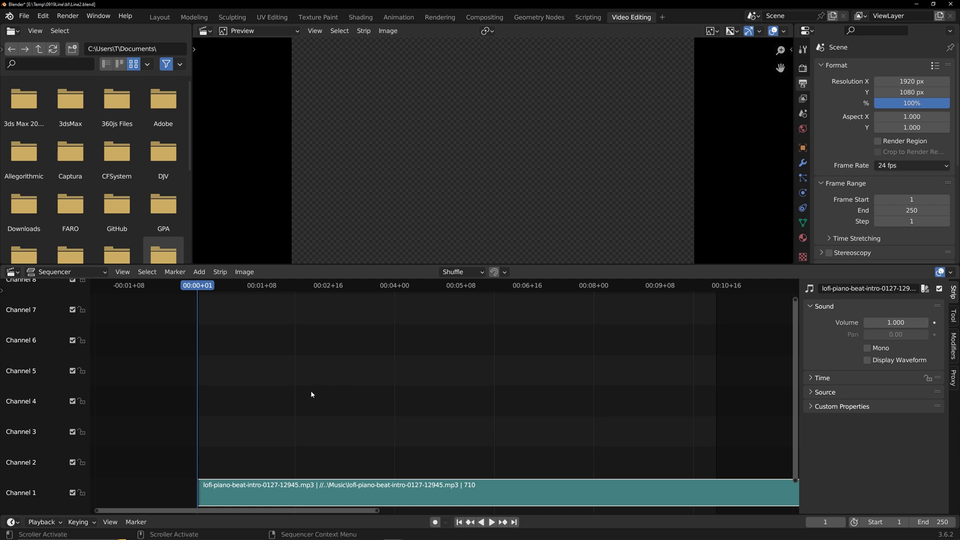
Preview the sound strip in the sequencer and play the wave animation with it in the Layout workspace
key(space)
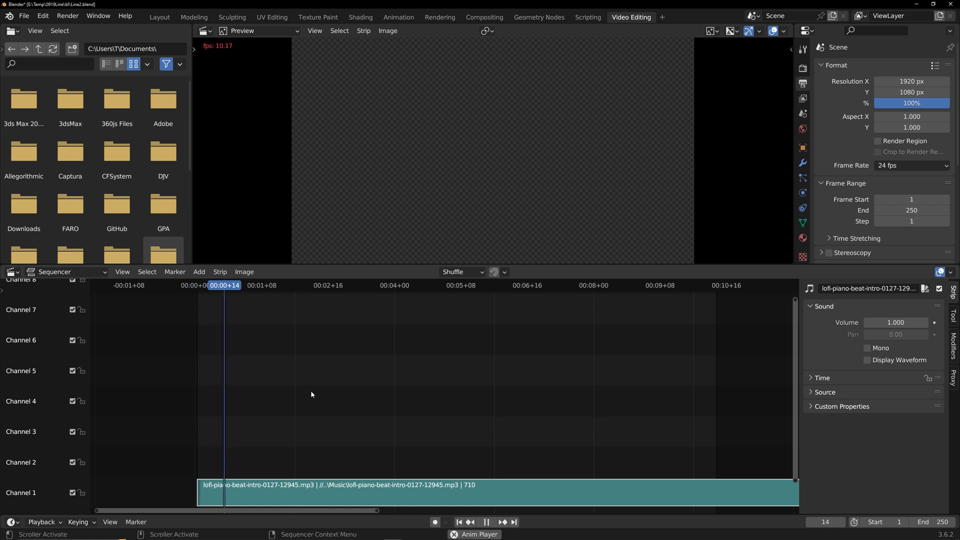
key(space)
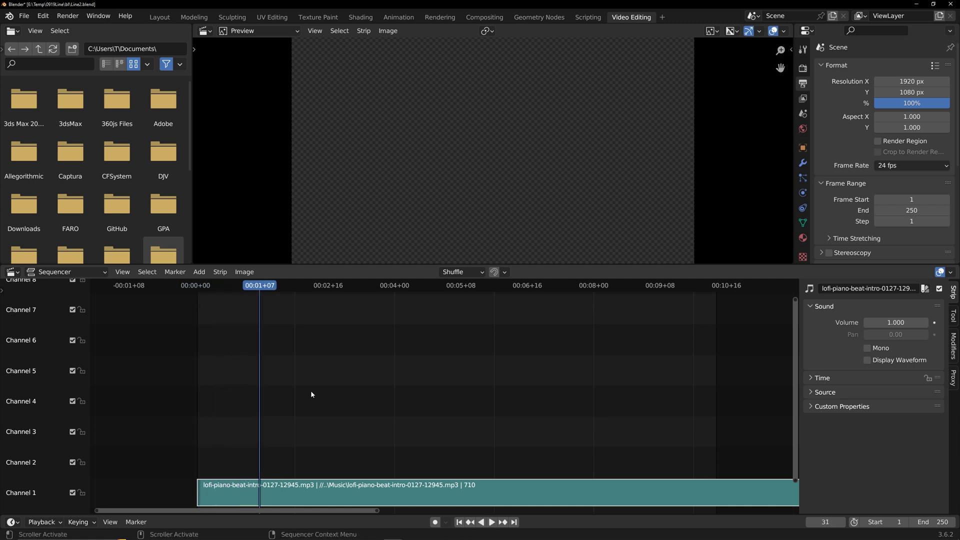
click(160, 18)
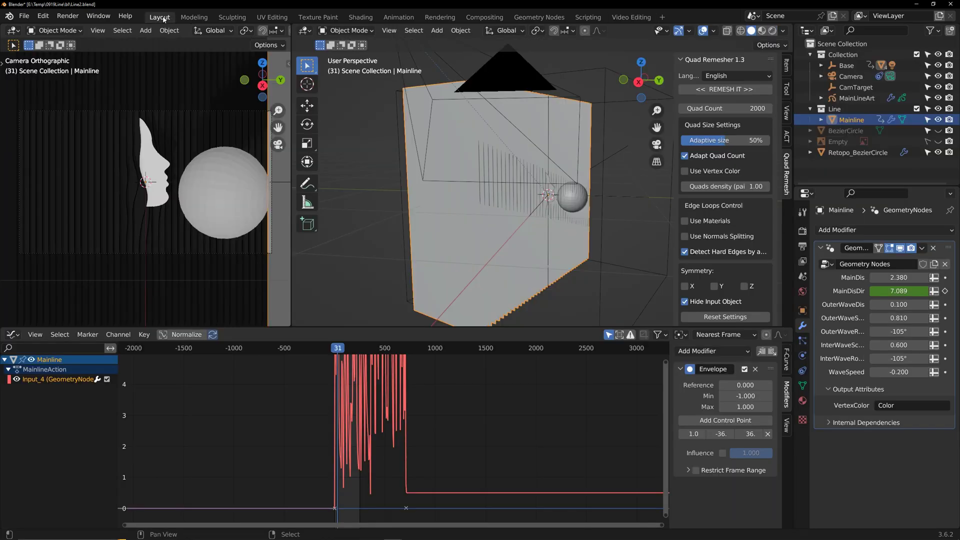
key(space)
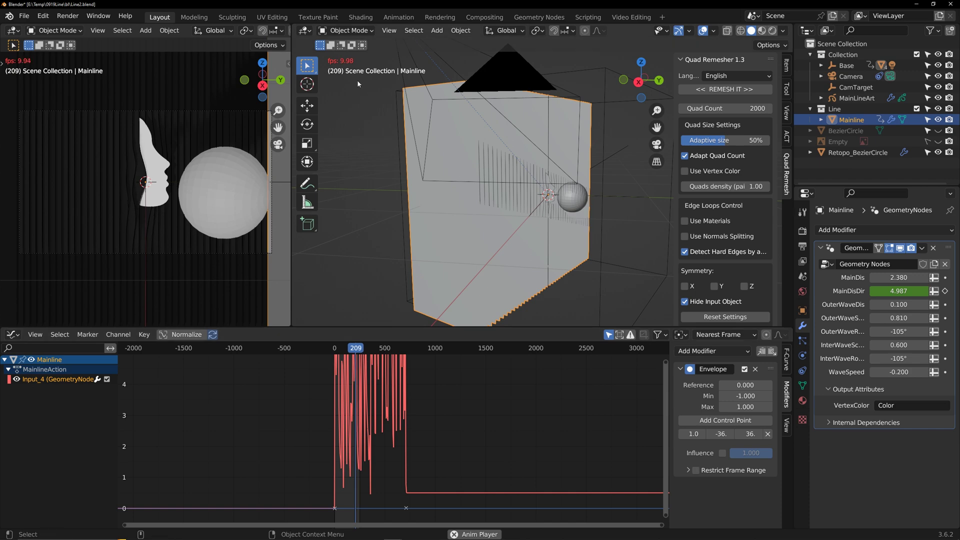
key(space)
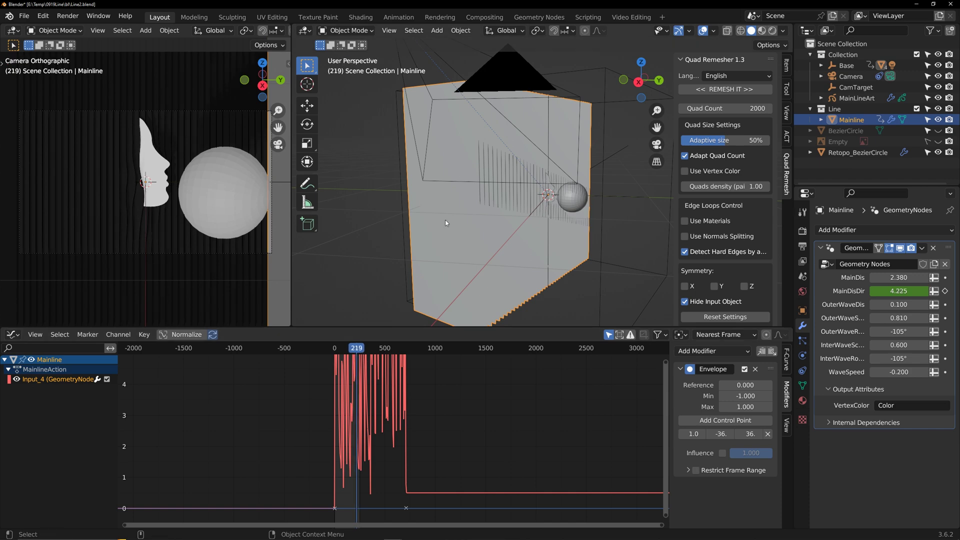
Put Mainline into Edit Mode and play the animation from about frame 4 with a closer camera view
key(Tab)
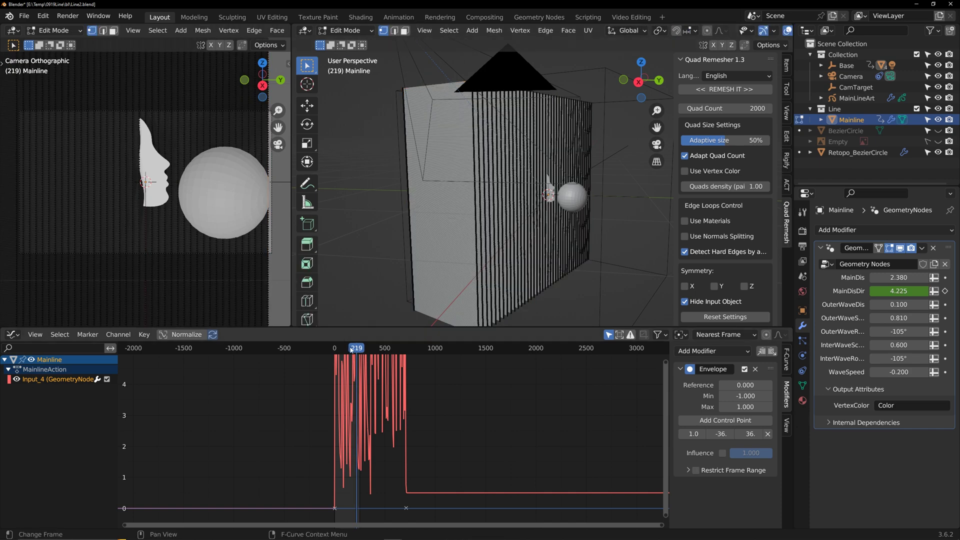
key(shift+Left)
drag(335, 350, 336, 350)
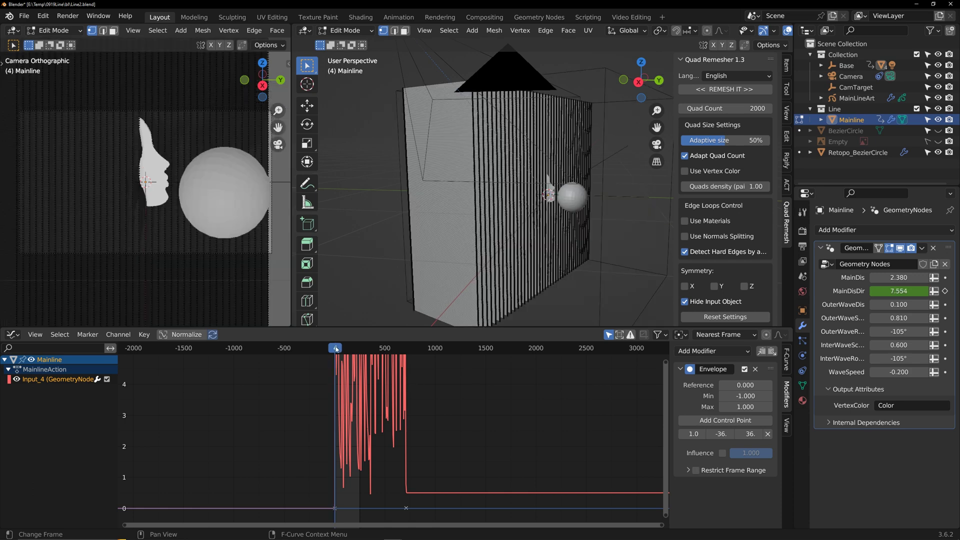
key(space)
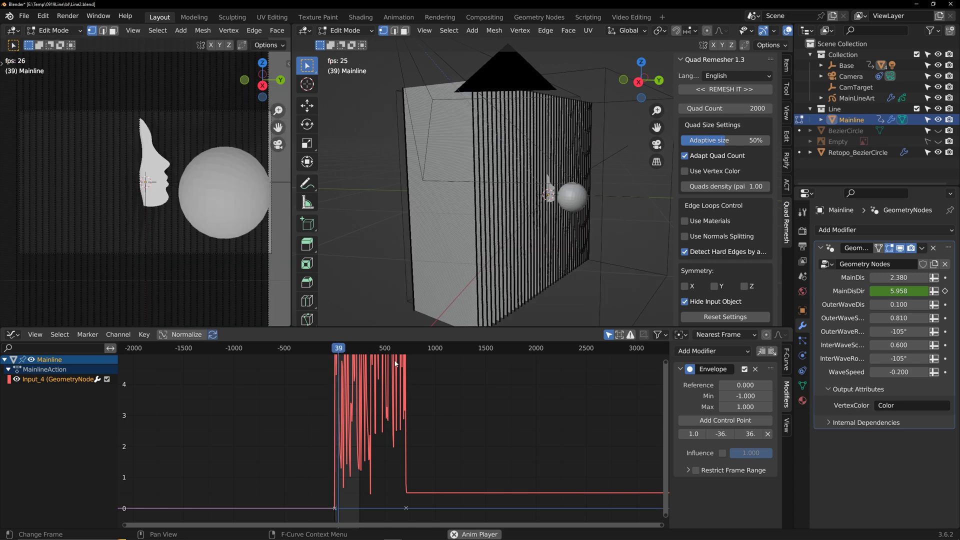
scroll(119, 211, up, 2)
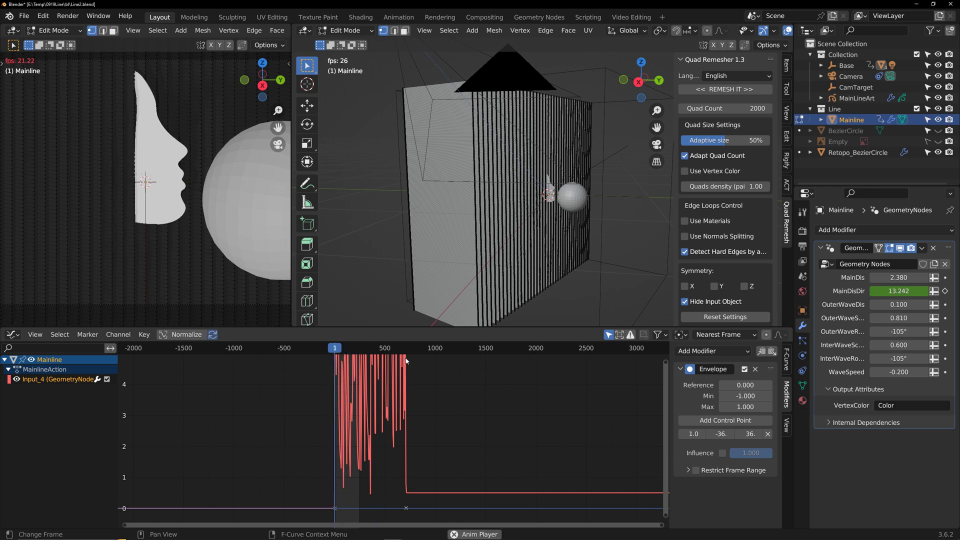
key(space)
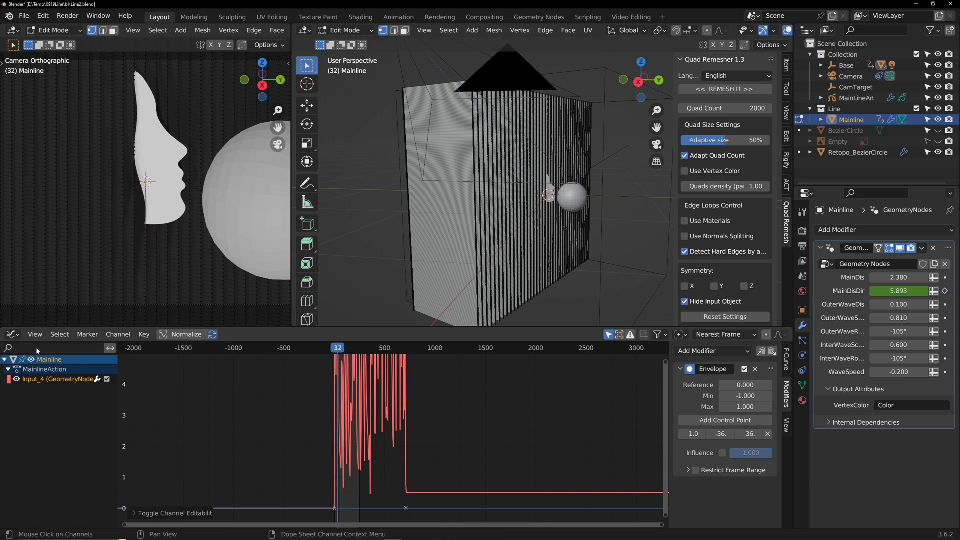
Switch the Graph Editor area to the Timeline and set the scene's end frame to 900
click(11, 334)
scroll(395, 385, down, 4)
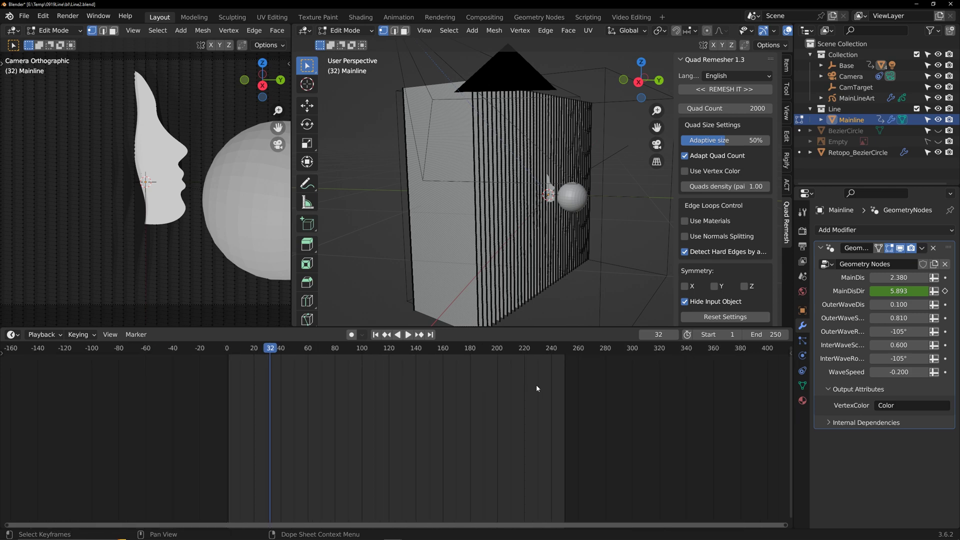
text(900)
key(Return)
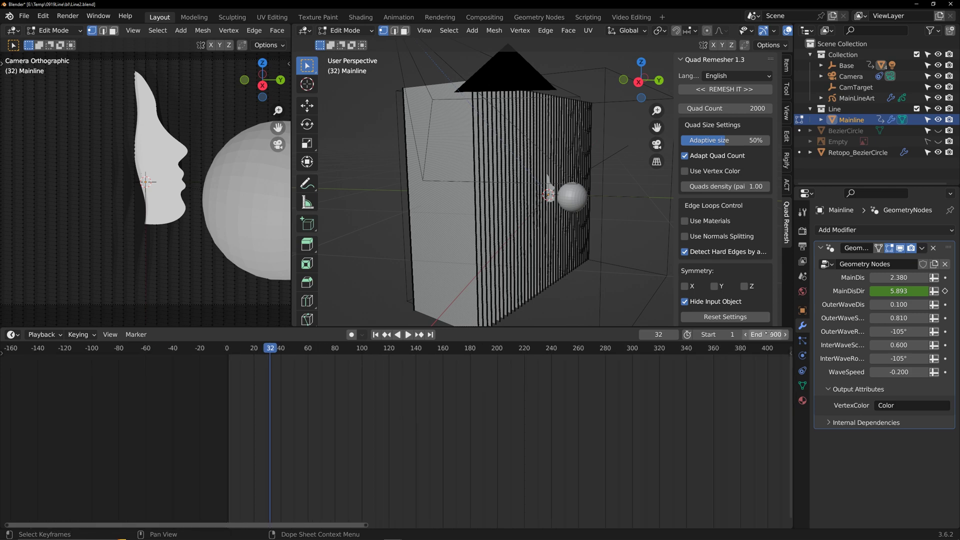
Play the extended animation near its start and in its later part to check the waves against the music
key(space)
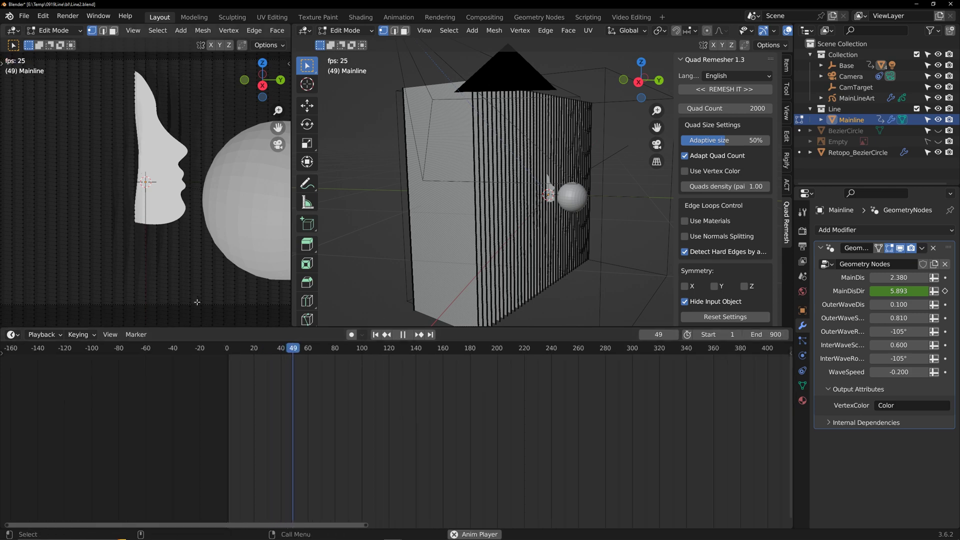
key(space)
scroll(519, 346, down, 8)
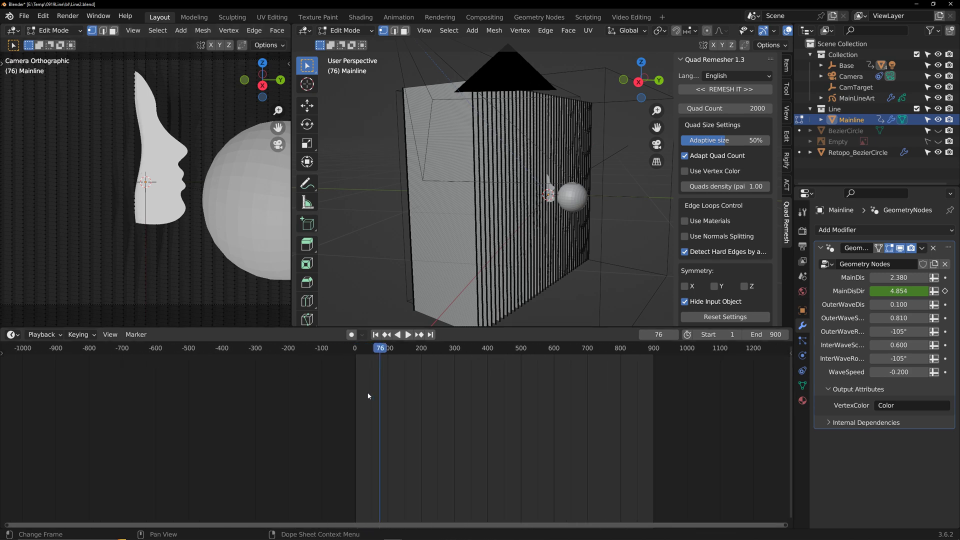
click(495, 348)
key(space)
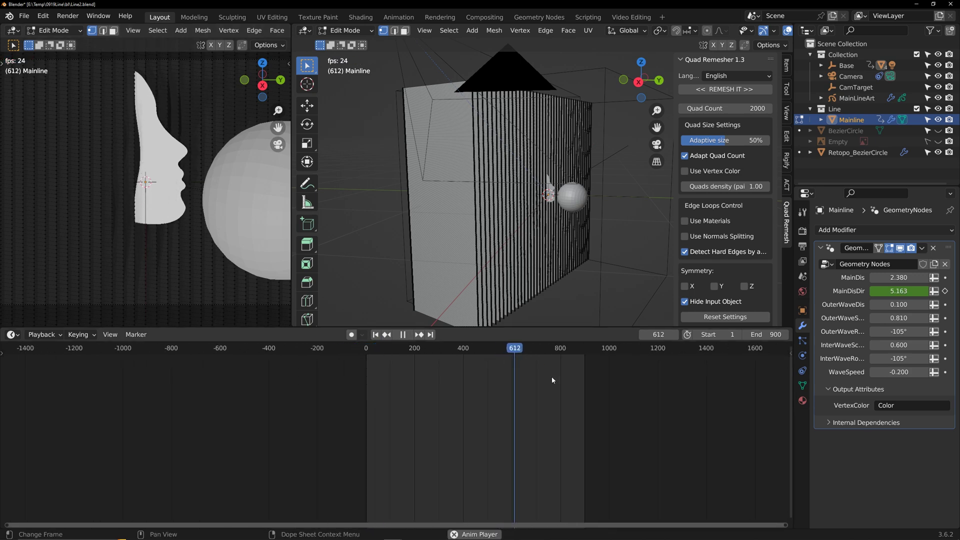
key(space)
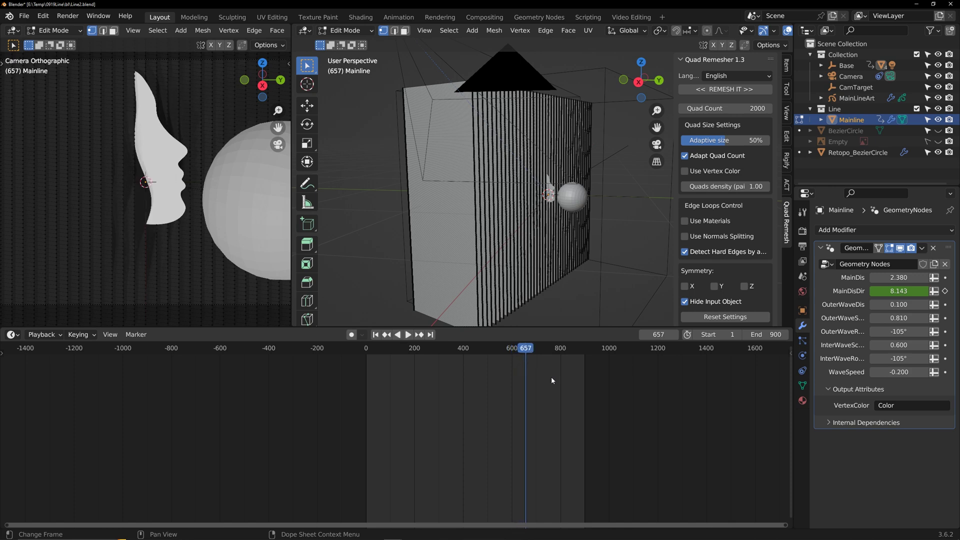
Set the scene's output frame rate to 30 fps
click(802, 246)
click(907, 328)
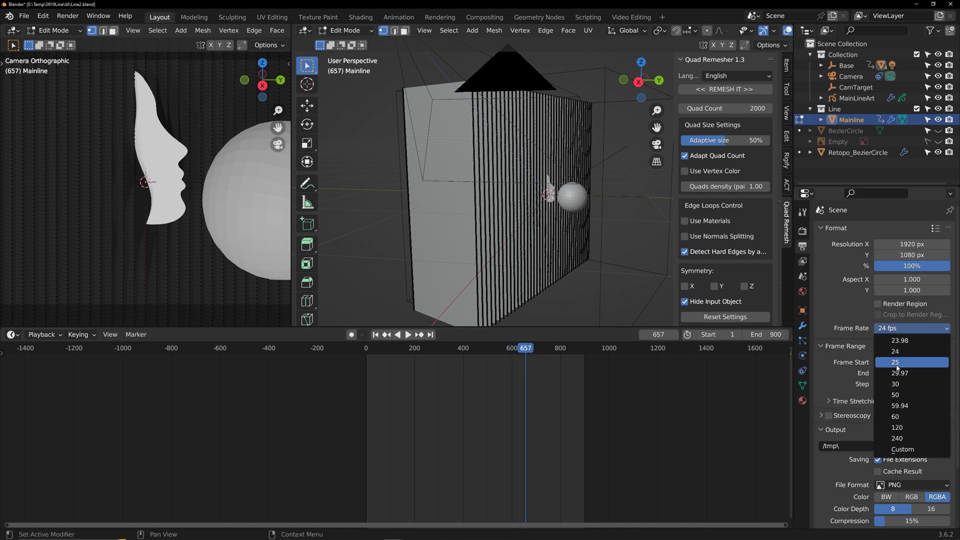
click(895, 383)
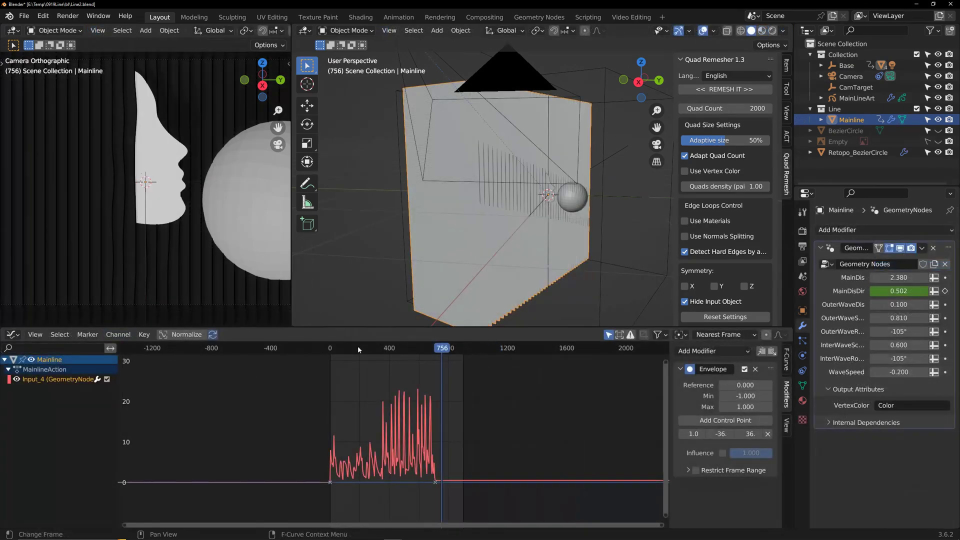
Return to frame 1 and rebake lofi-piano-beat-intro-0127-12945.mp3 to the MainDisDir F-curve
click(328, 349)
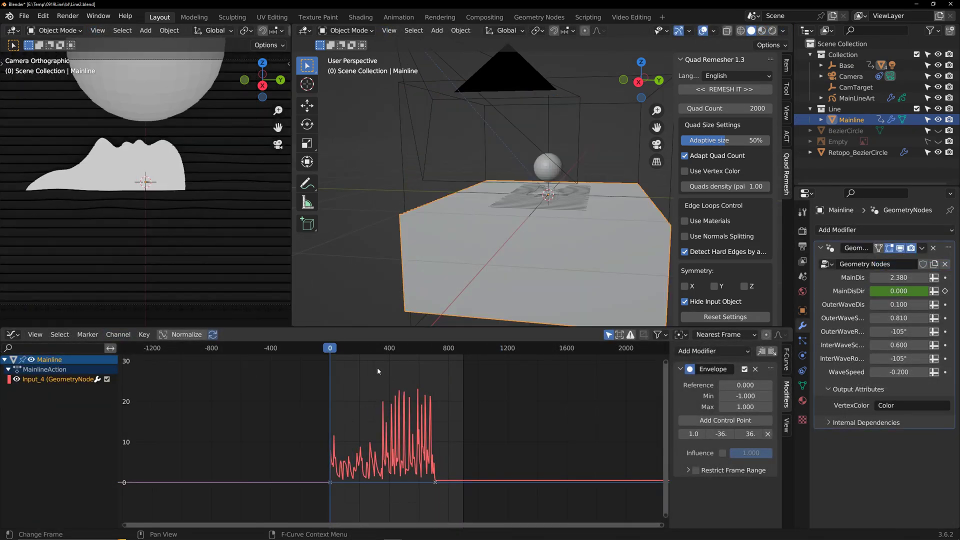
click(118, 334)
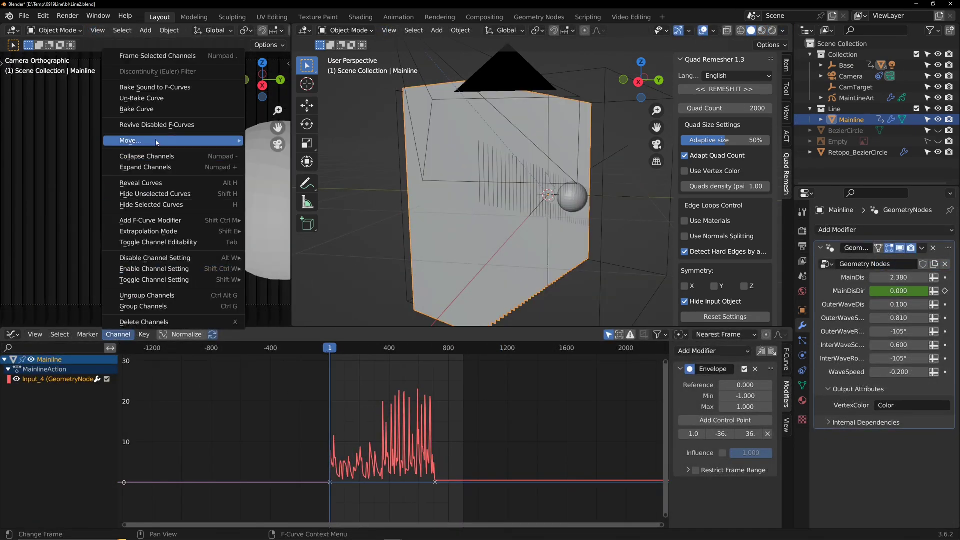
click(148, 88)
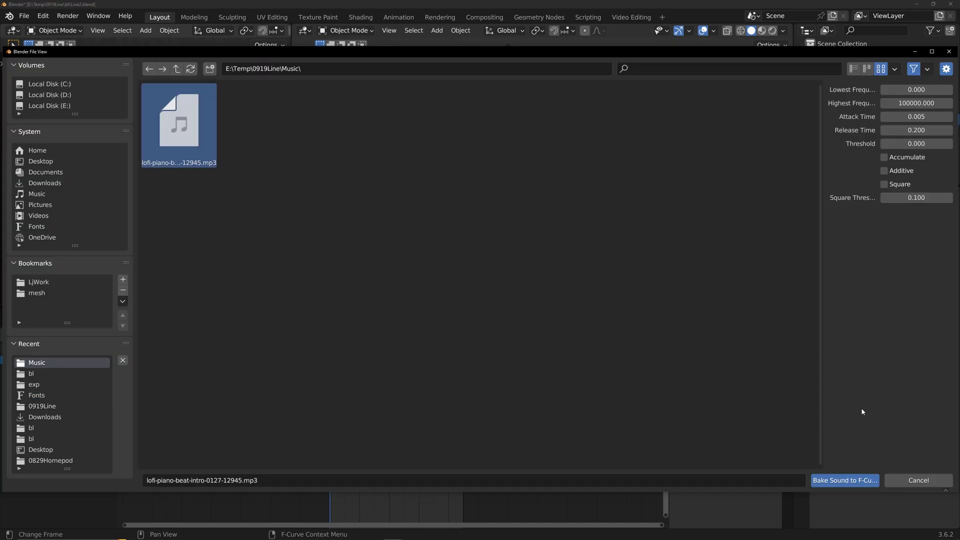
click(832, 479)
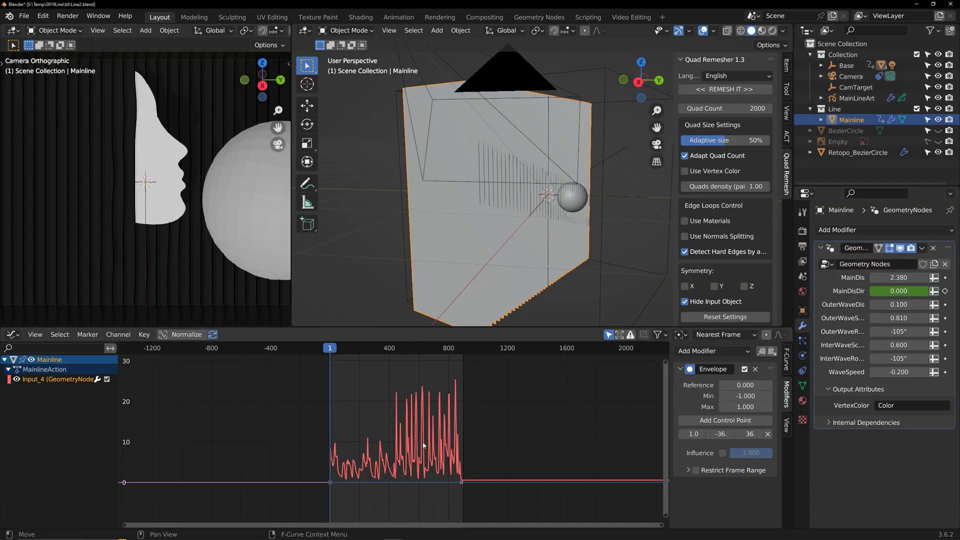
Play the rebaked animation from about frame 780 and put Mainline into Edit Mode
click(445, 349)
key(space)
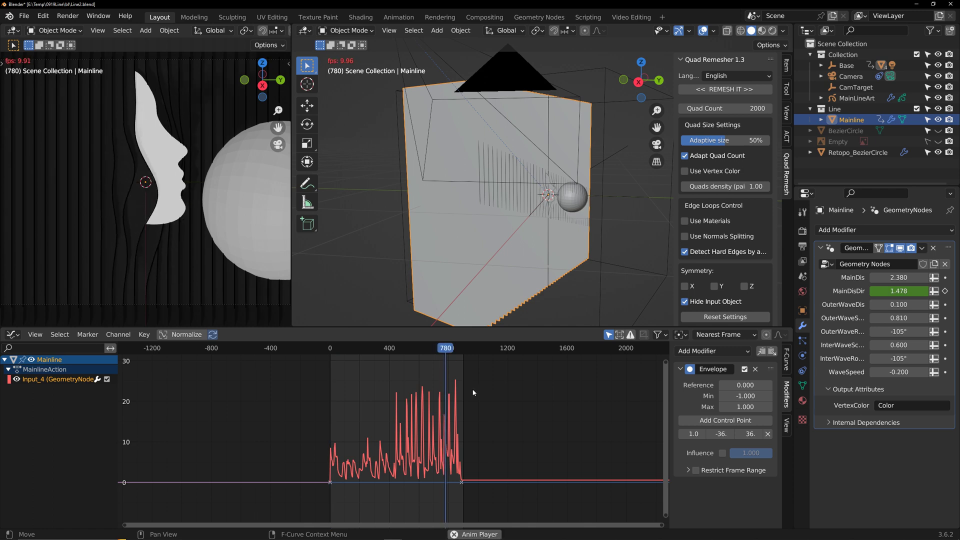
key(space)
key(Tab)
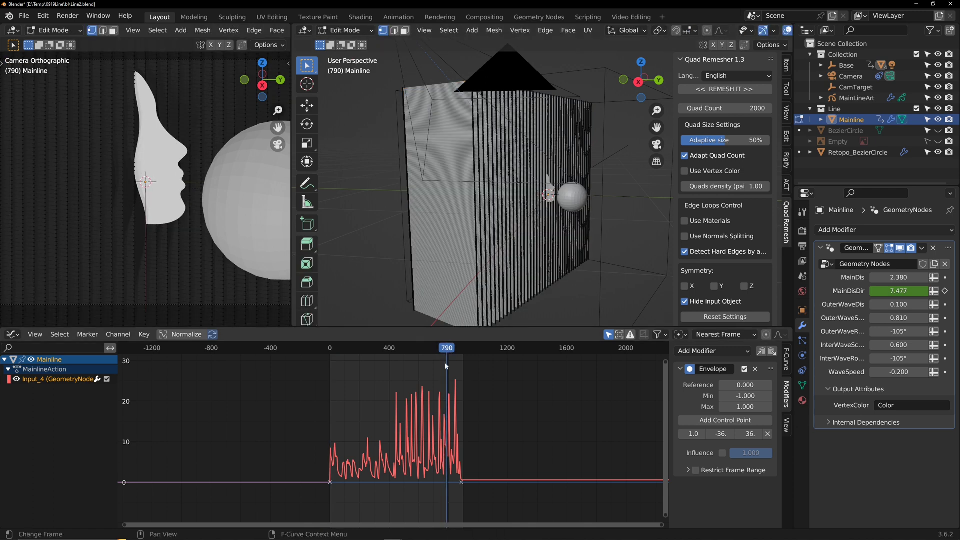
Play the animation from about frame 570 to check the waves and return Mainline to Object Mode
click(414, 348)
key(space)
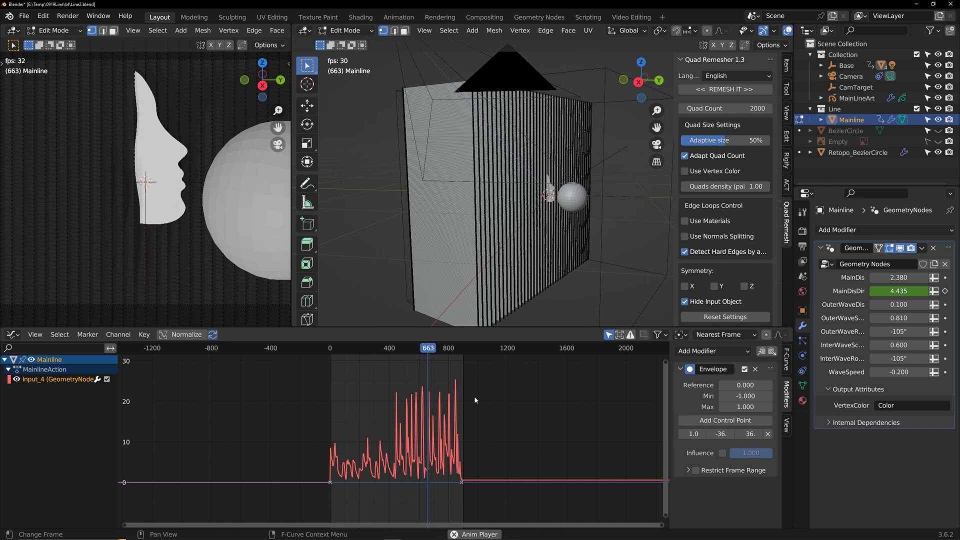
key(space)
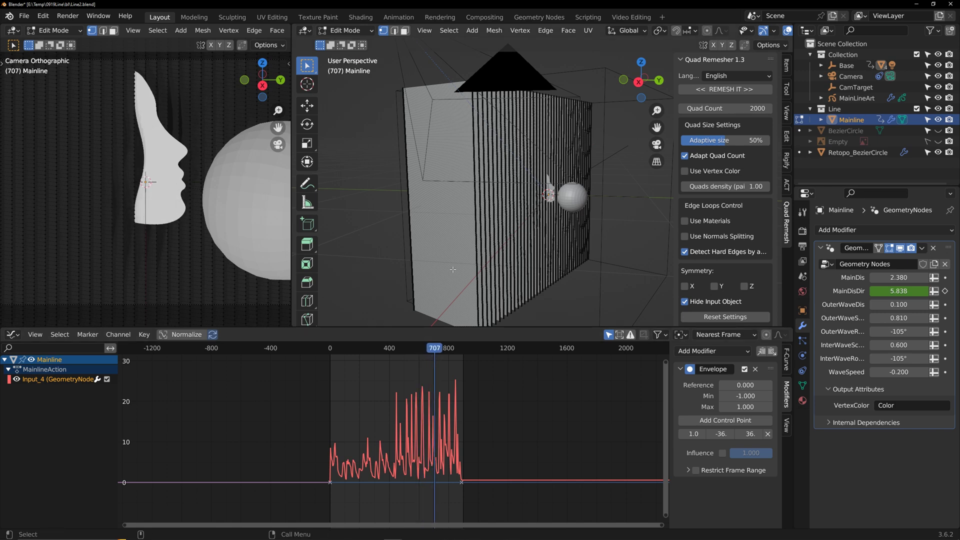
key(Tab)
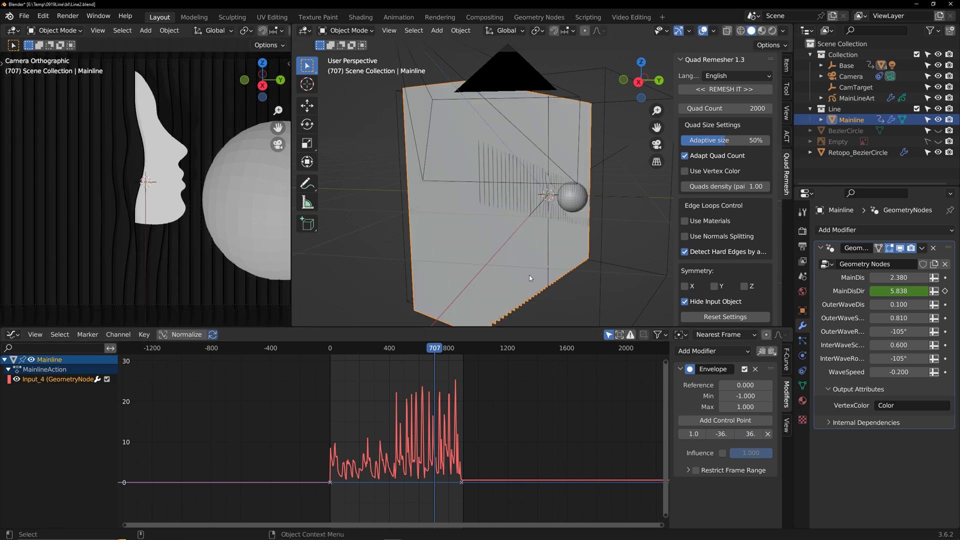
Duplicate the Controler sphere's mesh in Edit Mode, scale the copy down and place it diagonally beside the original in the top view
click(575, 202)
mouse_move(536, 253)
middle_down()
mouse_move(466, 233)
mouse_move(520, 247)
mouse_move(587, 248)
mouse_move(525, 242)
middle_up()
scroll(190, 224, down, 3)
key(Tab)
click(641, 64)
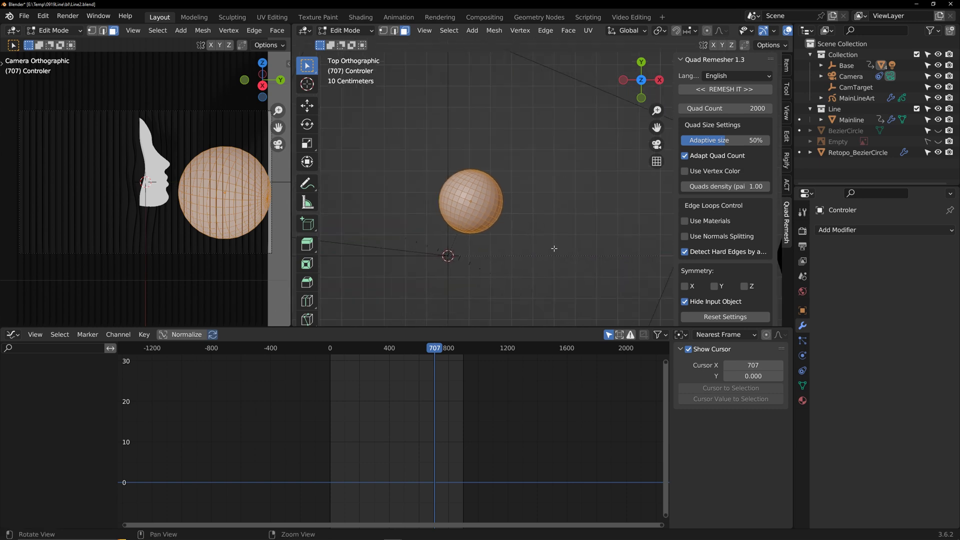
scroll(525, 243, down, 2)
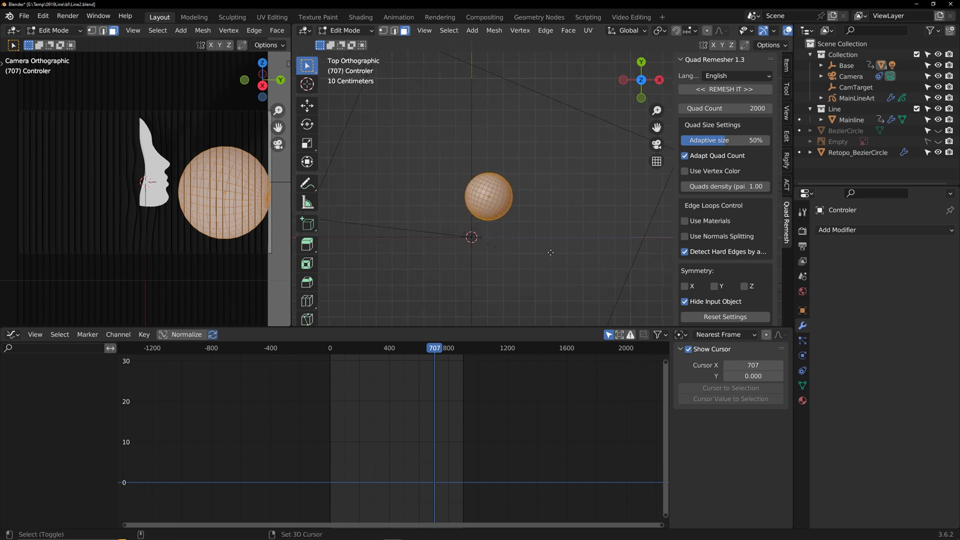
key(shift+d)
key(s)
click(557, 243)
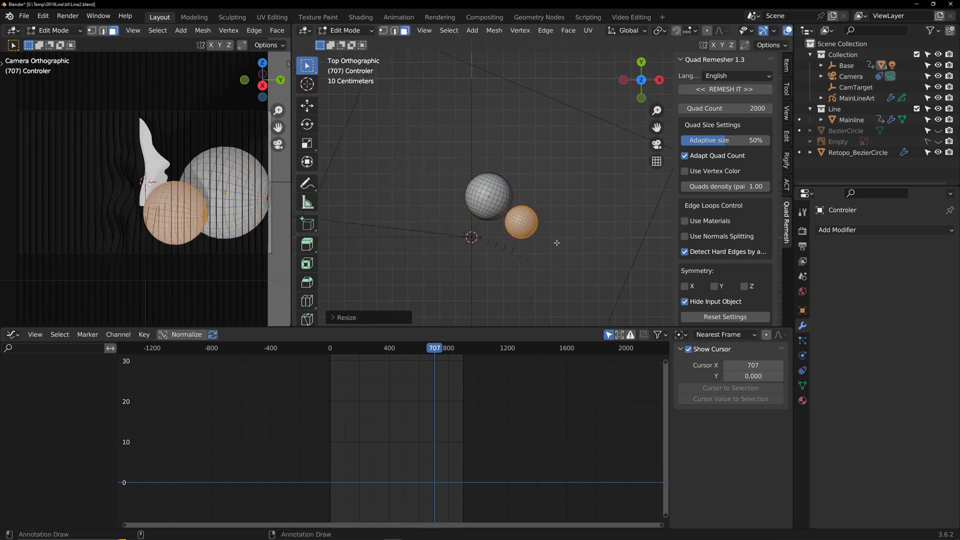
key(g)
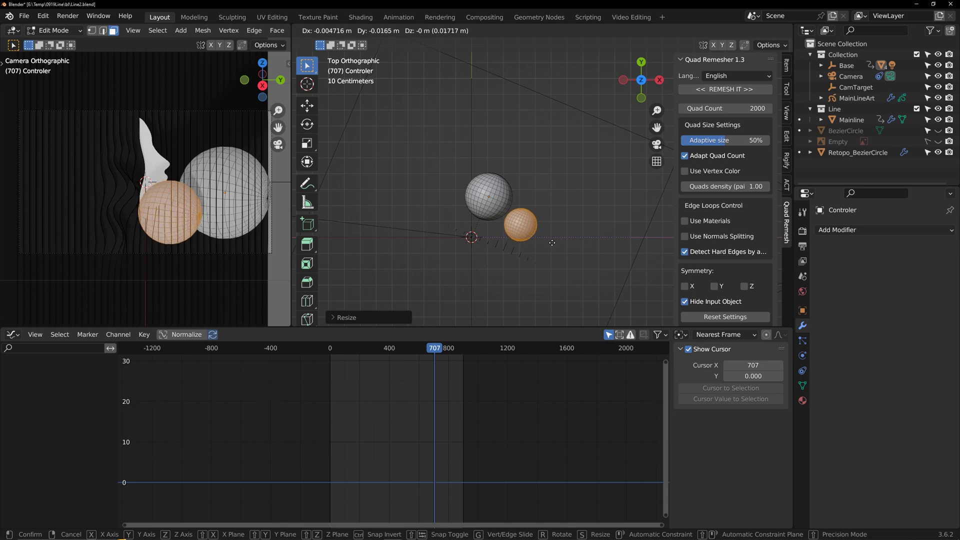
click(552, 242)
Lower the smaller sphere about 0.057 m along global Z and return Controler to Object Mode
middle_drag(552, 243, 541, 225)
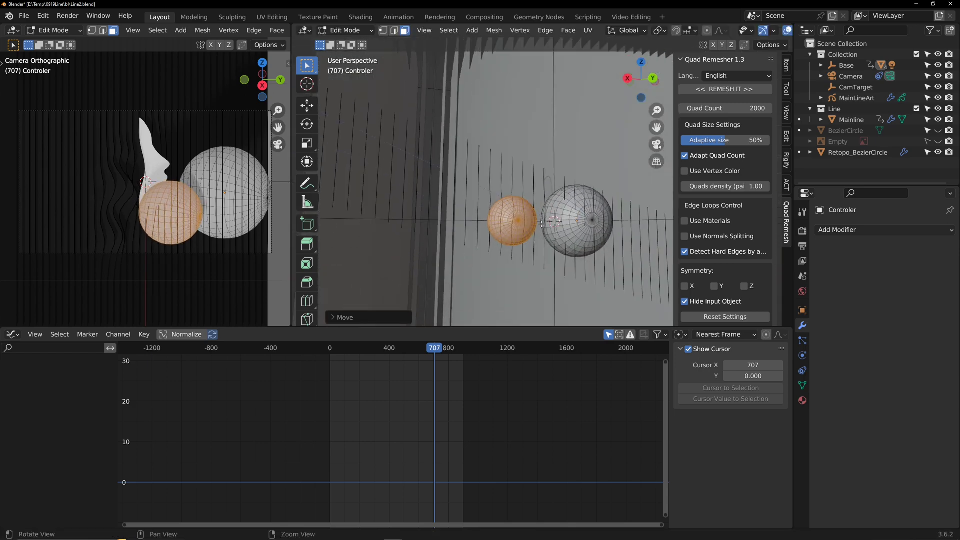
key(g)
key(z)
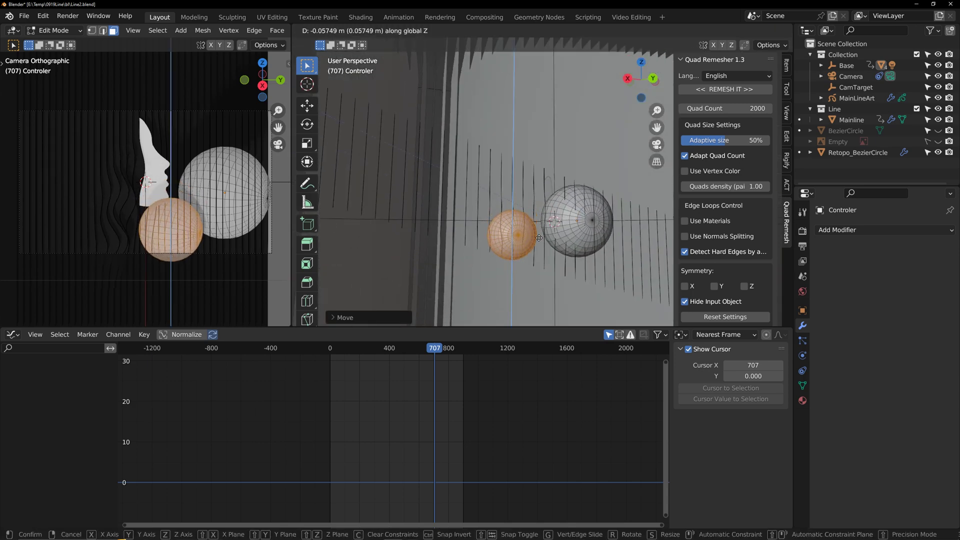
click(539, 238)
key(Tab)
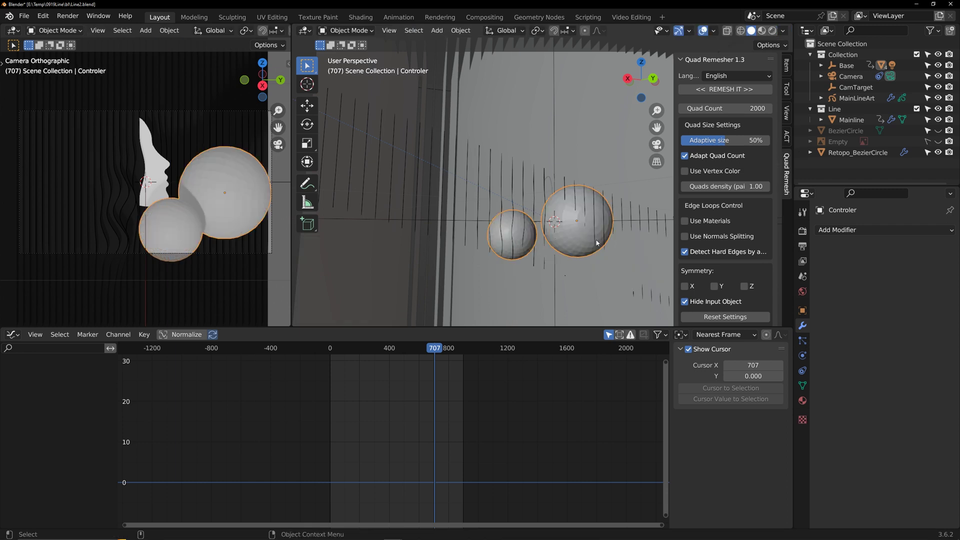
Set the Controler object's viewport display to Wire and deselect it
middle_drag(596, 243, 574, 275)
click(802, 310)
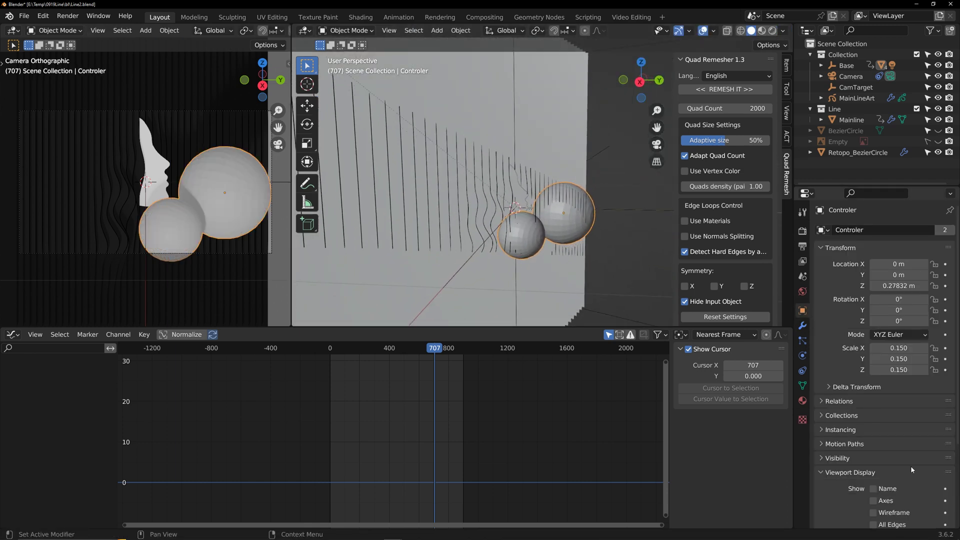
scroll(911, 466, down, 5)
click(893, 476)
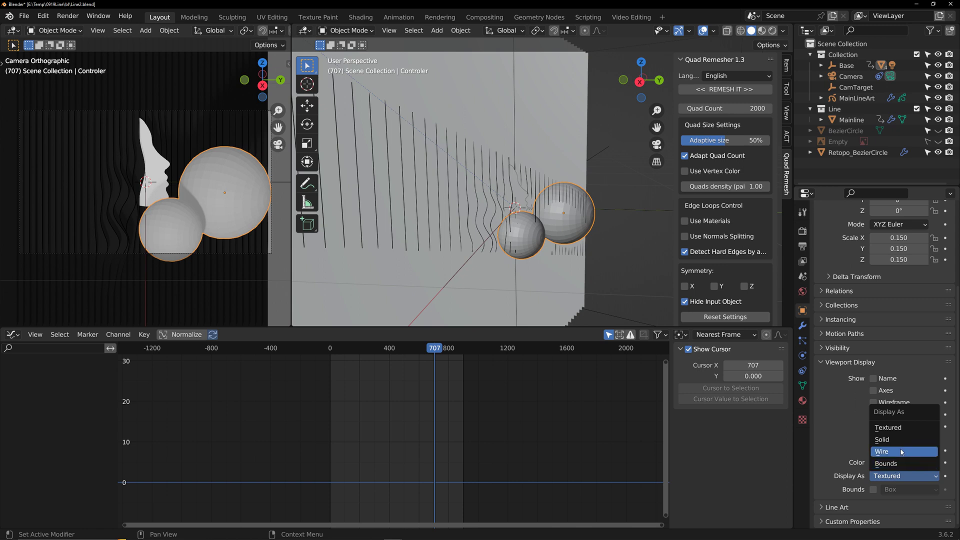
click(902, 452)
click(613, 191)
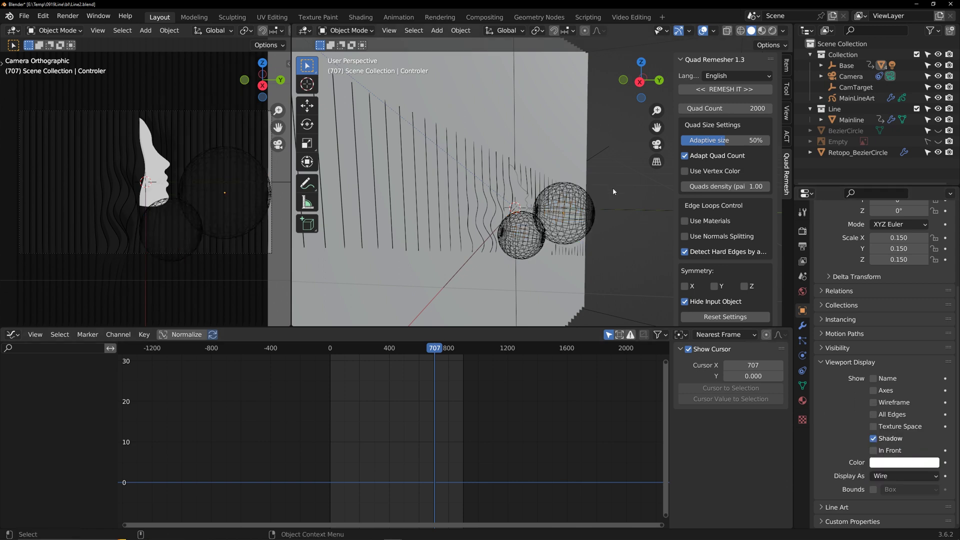
Put Mainline into Edit Mode and play the animation from about frame 340 to check the two-sphere wave effect
click(370, 246)
key(Tab)
click(379, 349)
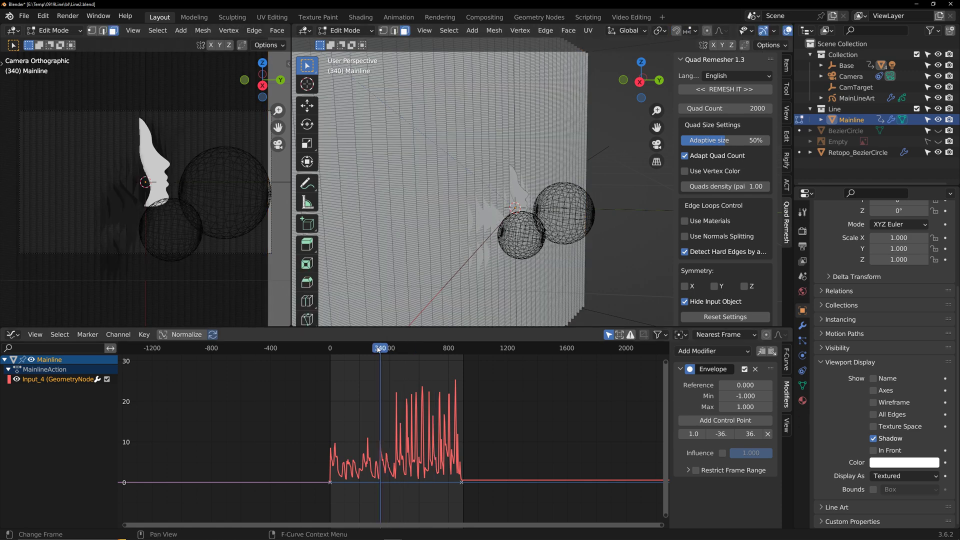
key(space)
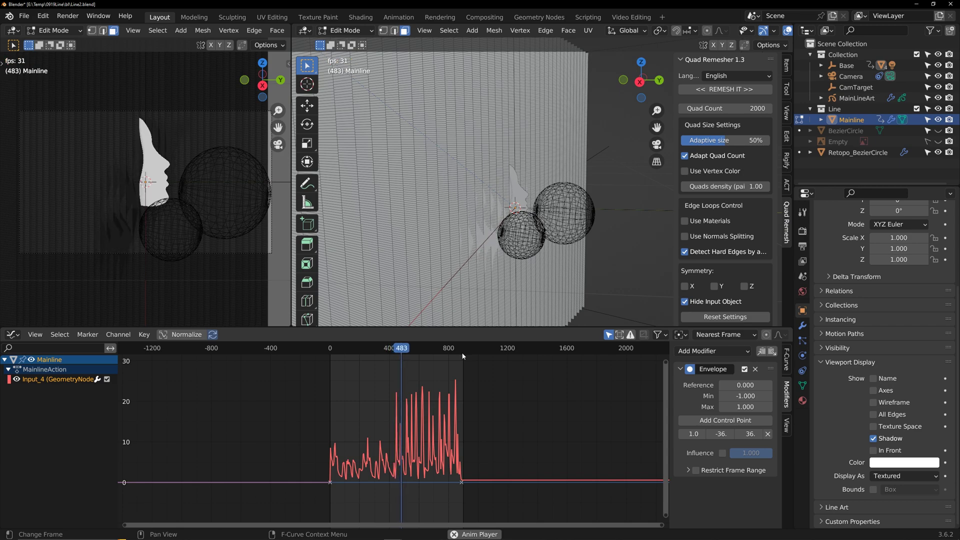
key(space)
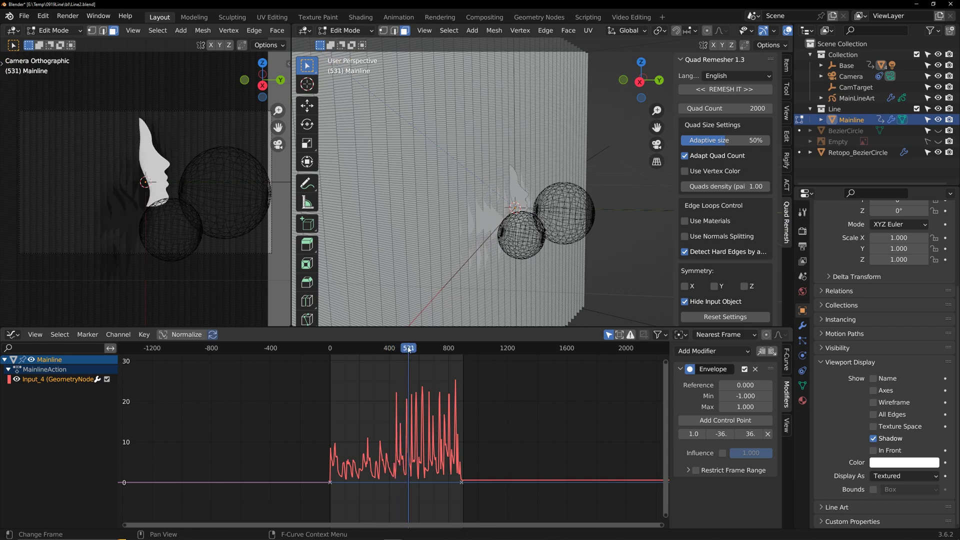
Select the Controler spheres and reposition them in the top view
middle_drag(515, 270, 550, 255)
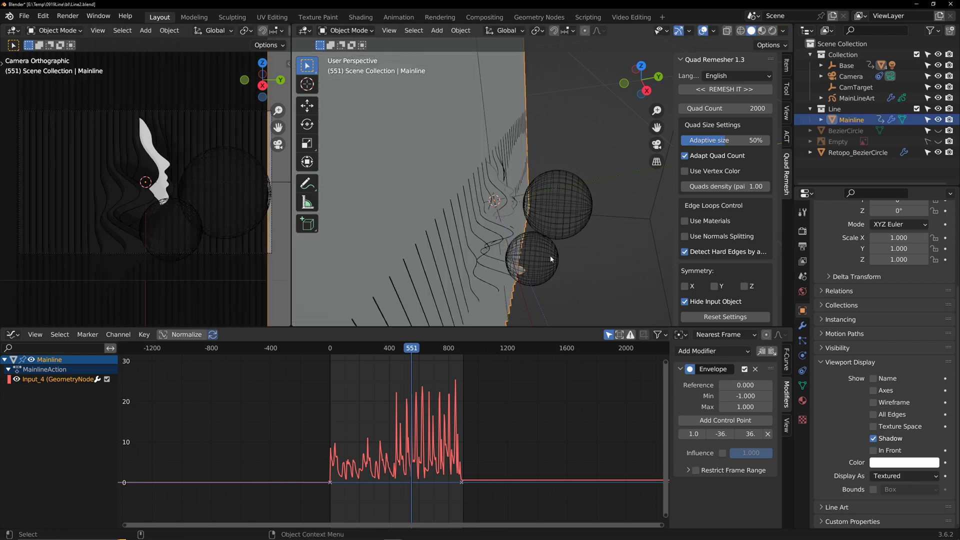
click(550, 255)
click(642, 67)
key(g)
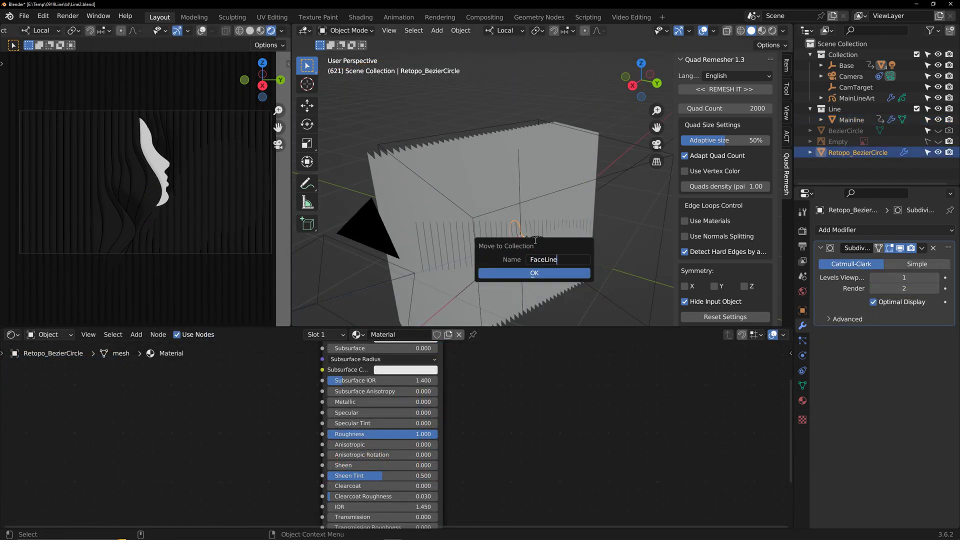
Move Retopo_BezierCircle into a new FaceLine collection and add a Collection Line Art object with FaceLine as its source collection
click(562, 274)
key(shift+a)
mouse_move(595, 255)
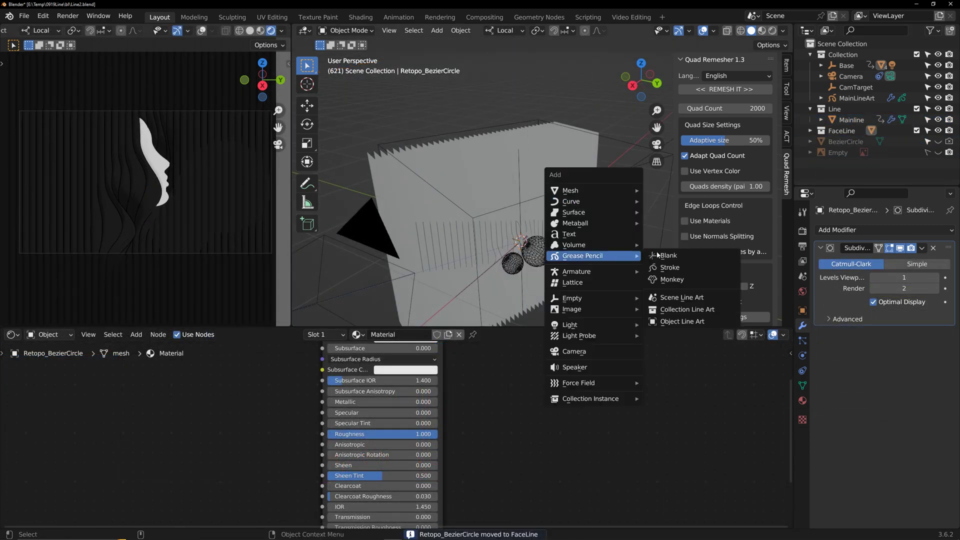
click(688, 310)
click(898, 277)
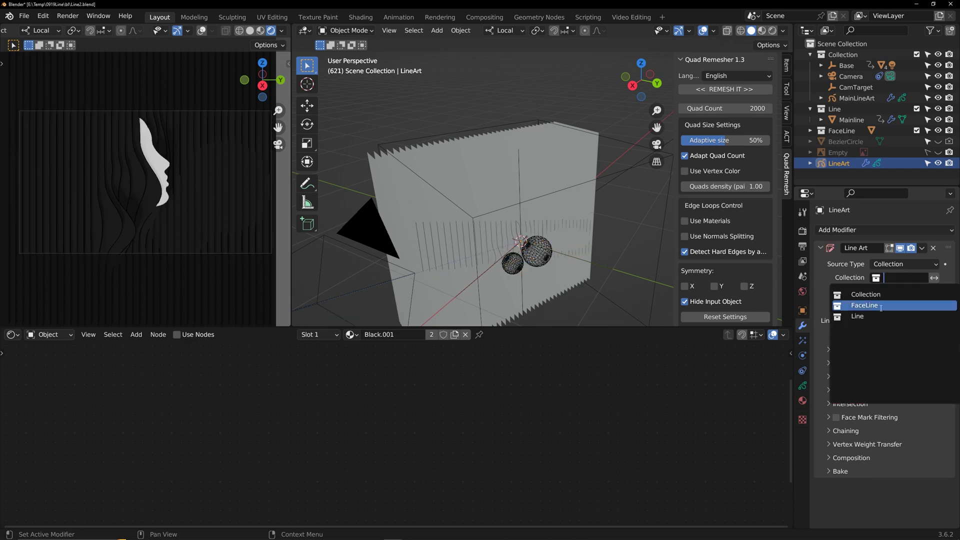
click(869, 305)
Move the new LineArt object into Collection and rename it FaceLineArt
drag(838, 166, 845, 55)
double_click(858, 98)
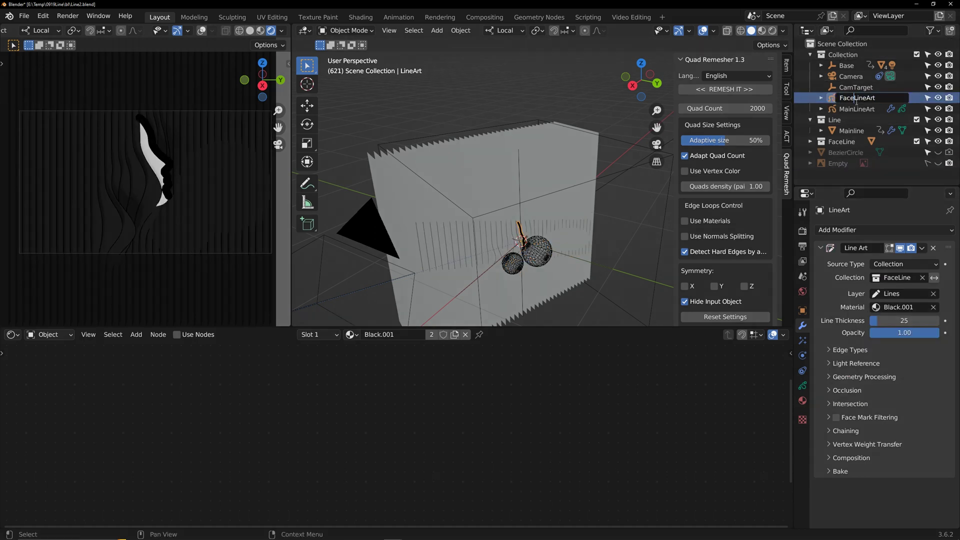